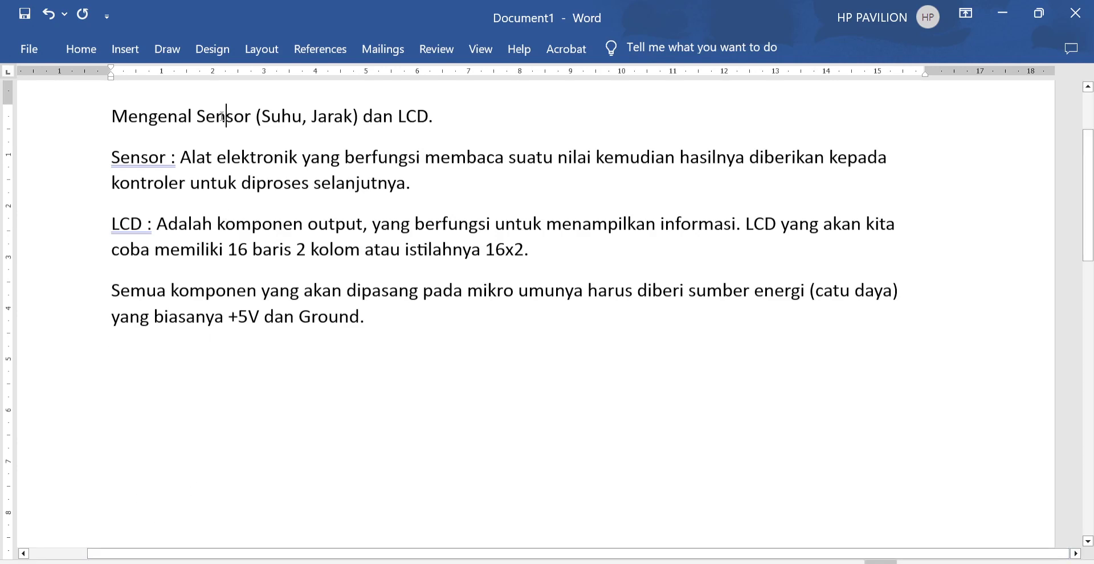
pyautogui.click(271, 124)
pyautogui.moveTo(395, 114); pyautogui.dragTo(433, 115)
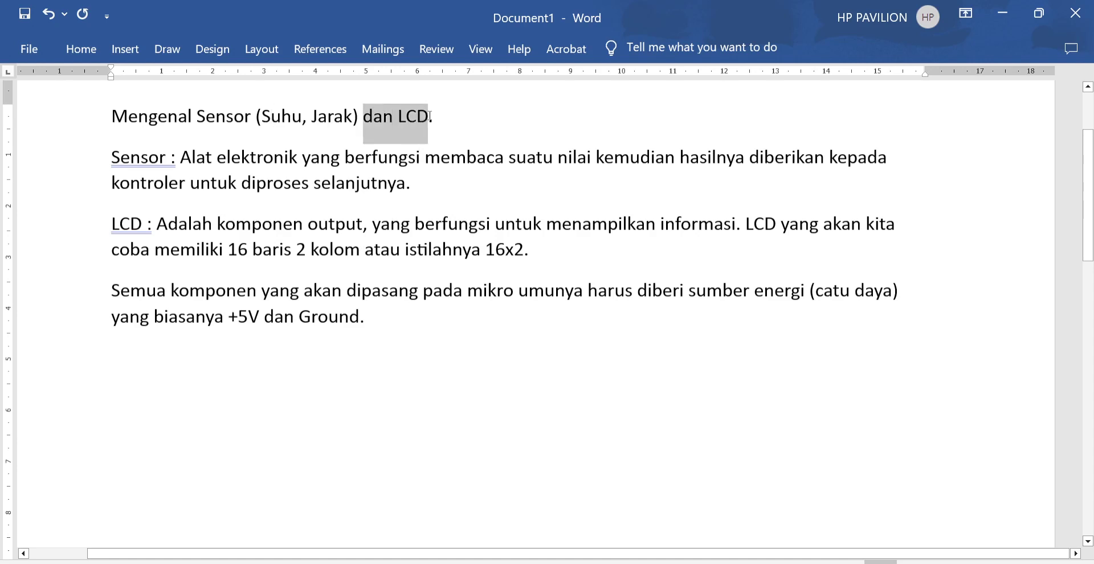
pyautogui.click(433, 116)
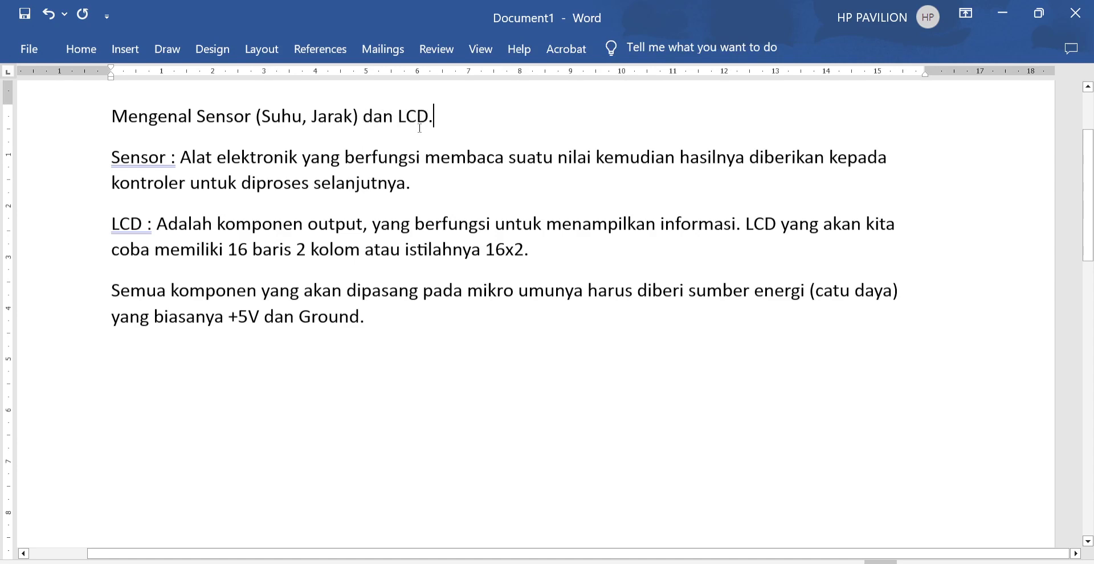
pyautogui.click(318, 223)
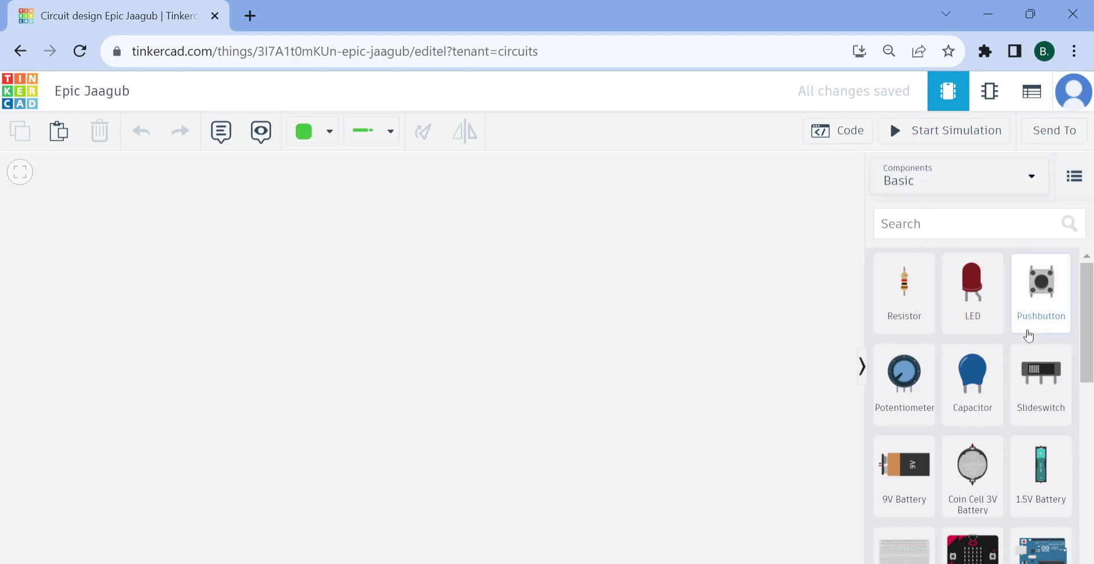
# Find the Arduino Uno R3 among the basic components and place it in the left half of the empty workplane
pyautogui.scroll(-8, 1028, 337)
pyautogui.scroll(2, 1029, 336)
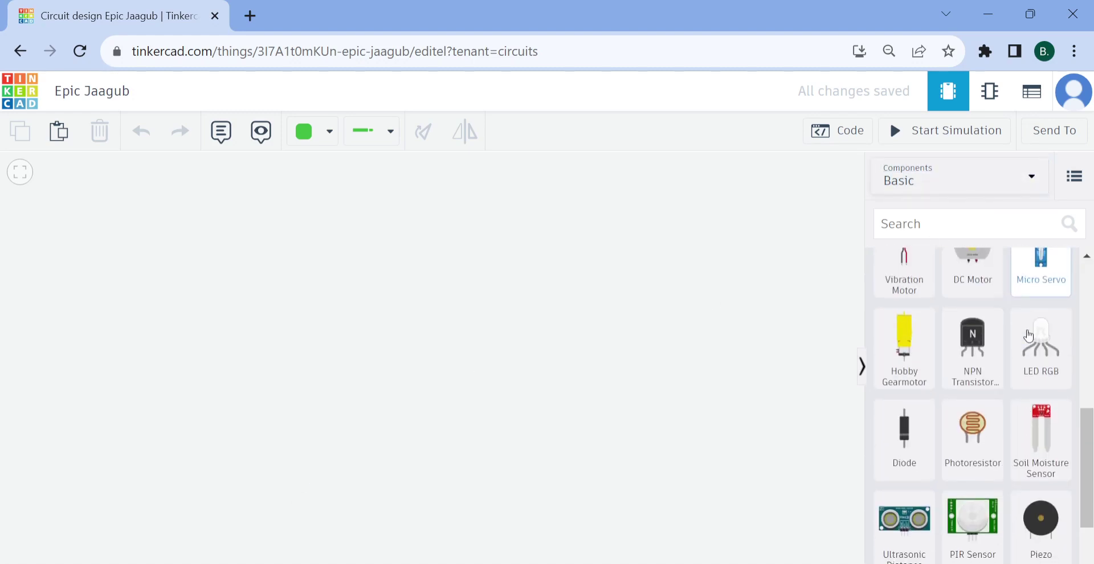
pyautogui.scroll(-2, 1028, 336)
pyautogui.scroll(5, 1029, 336)
pyautogui.scroll(3, 1029, 336)
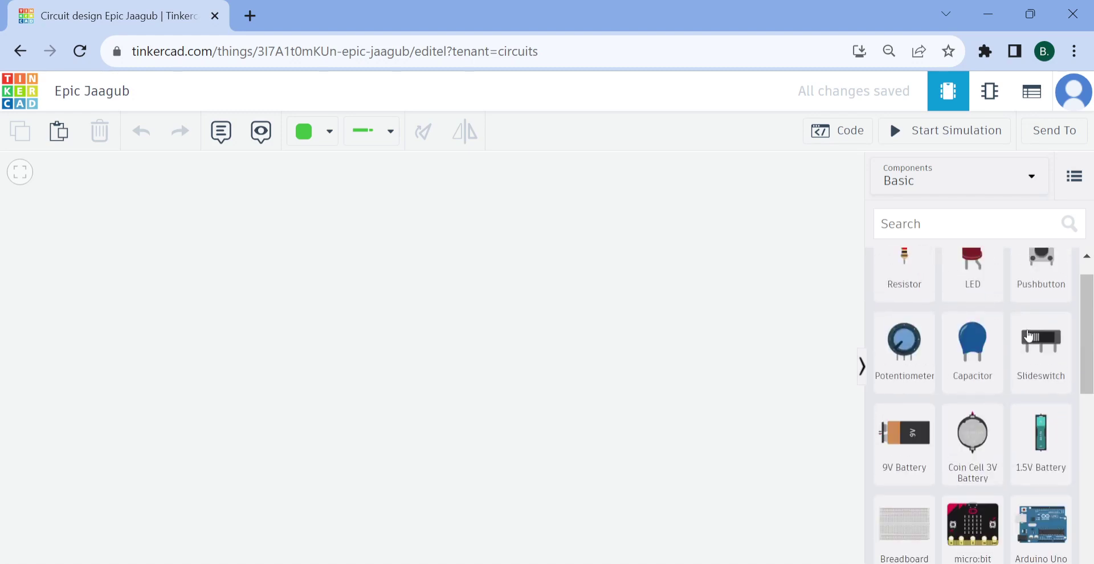
pyautogui.scroll(-6, 1029, 337)
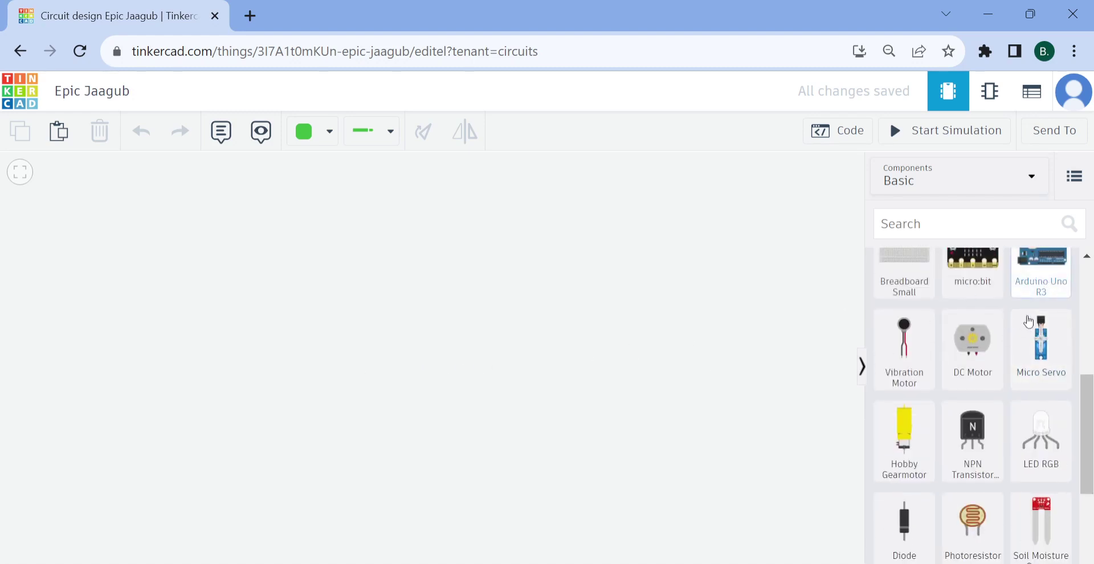
pyautogui.moveTo(1033, 298); pyautogui.dragTo(855, 245)
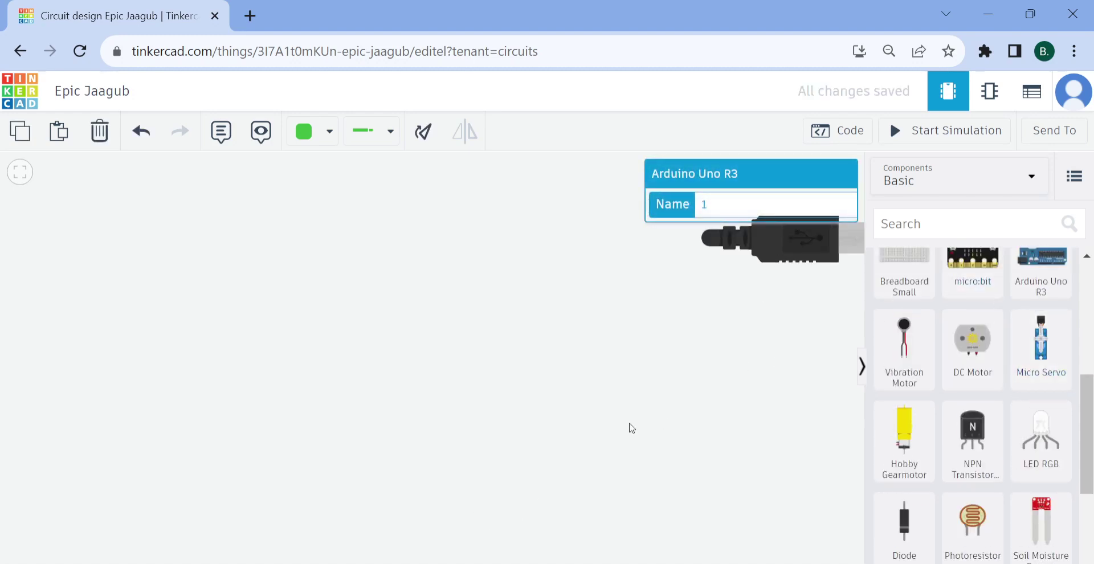
pyautogui.moveTo(806, 275); pyautogui.dragTo(95, 359)
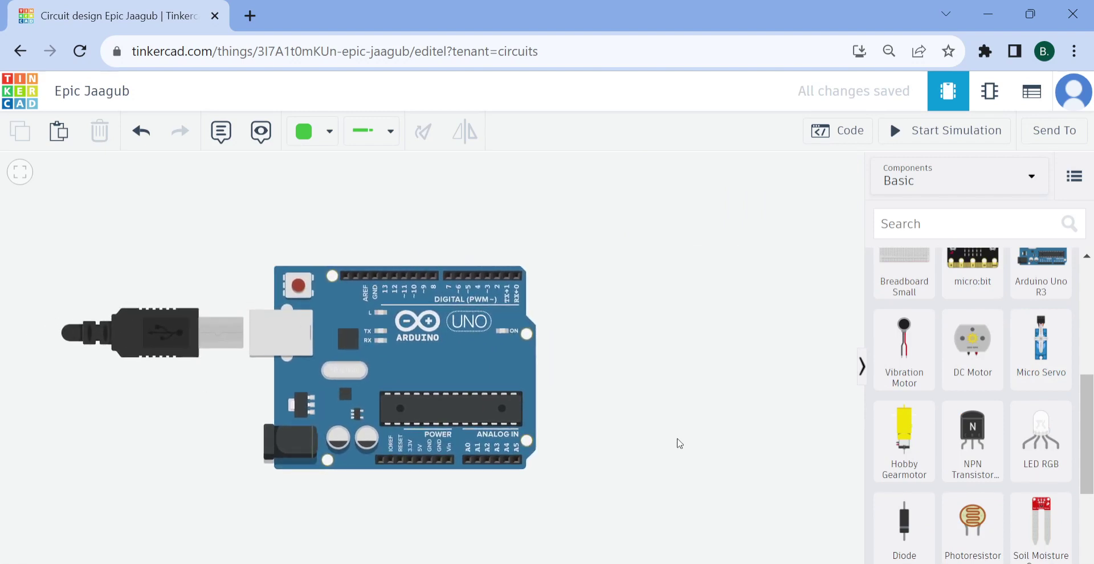
pyautogui.click(419, 346)
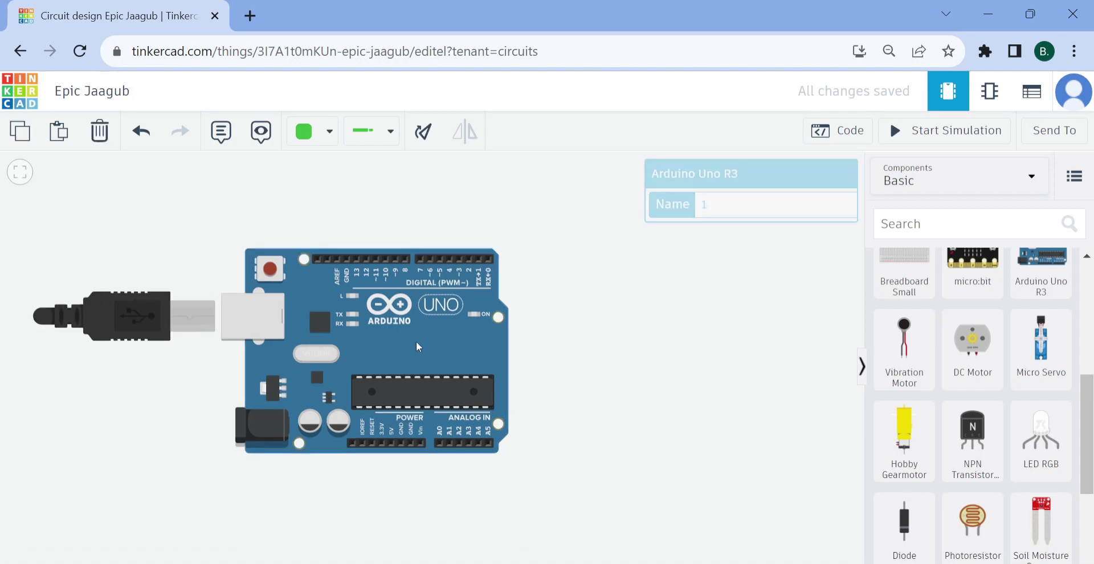
pyautogui.scroll(-1, 418, 347)
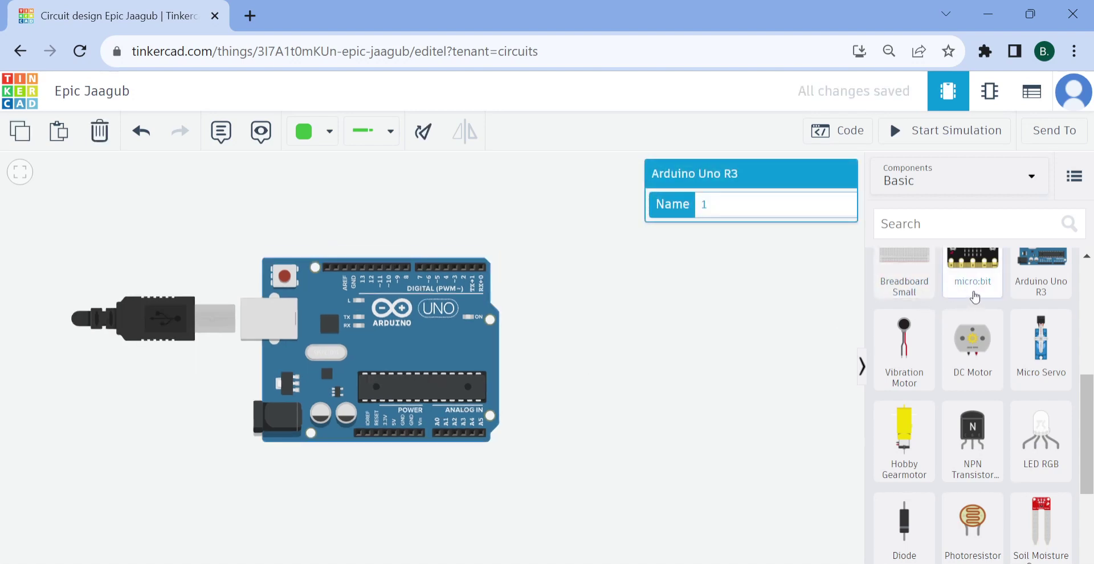
# Place a TMP36 temperature sensor on the workplane just right of the Arduino board, beside its analog pins
pyautogui.scroll(-3, 998, 285)
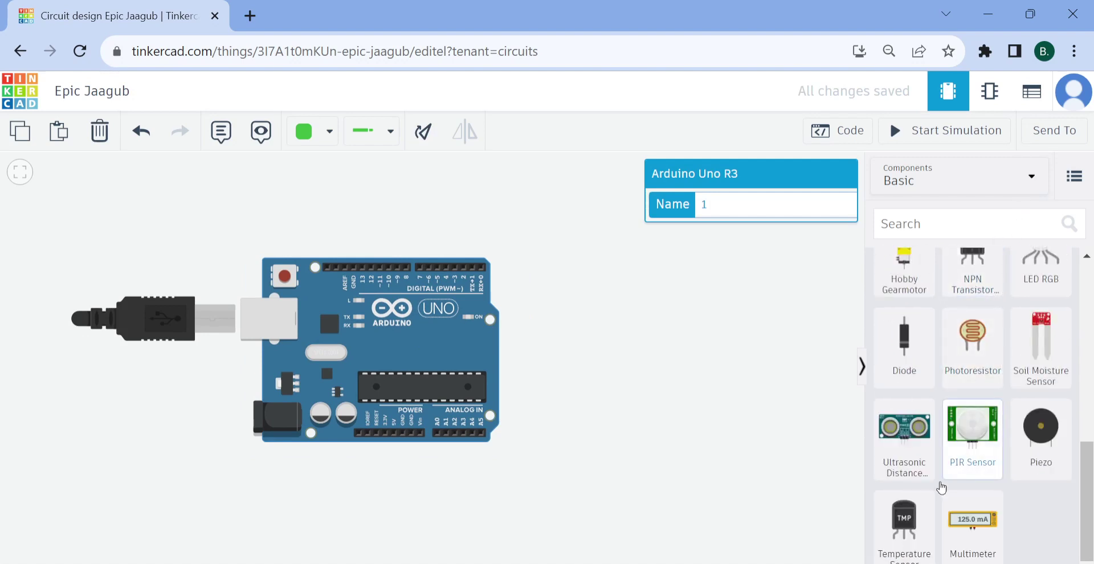
pyautogui.click(915, 531)
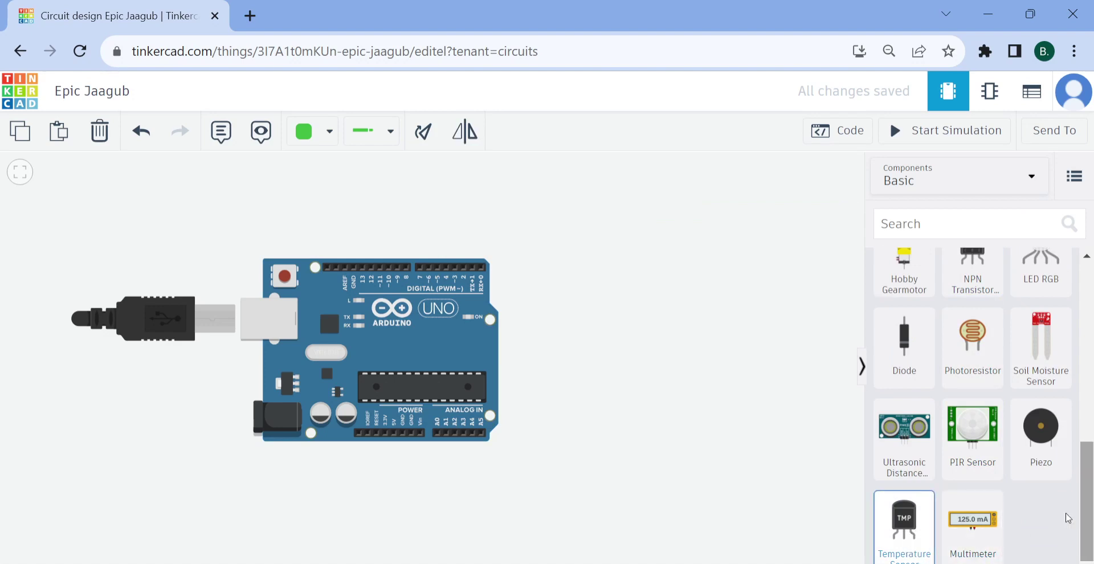
pyautogui.scroll(2, 981, 434)
pyautogui.scroll(-2, 958, 411)
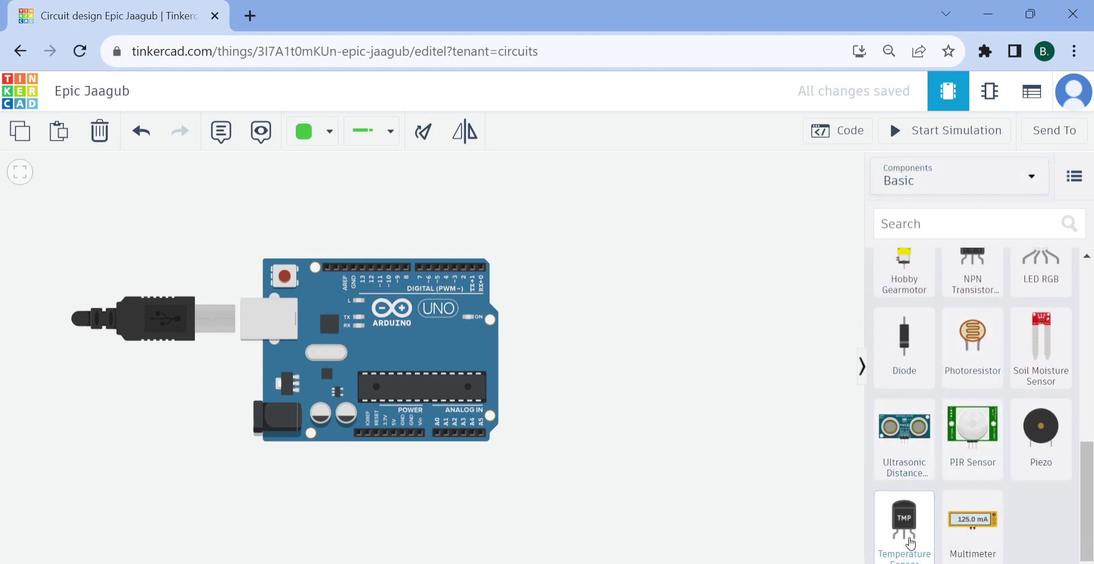
pyautogui.moveTo(910, 544); pyautogui.dragTo(556, 446)
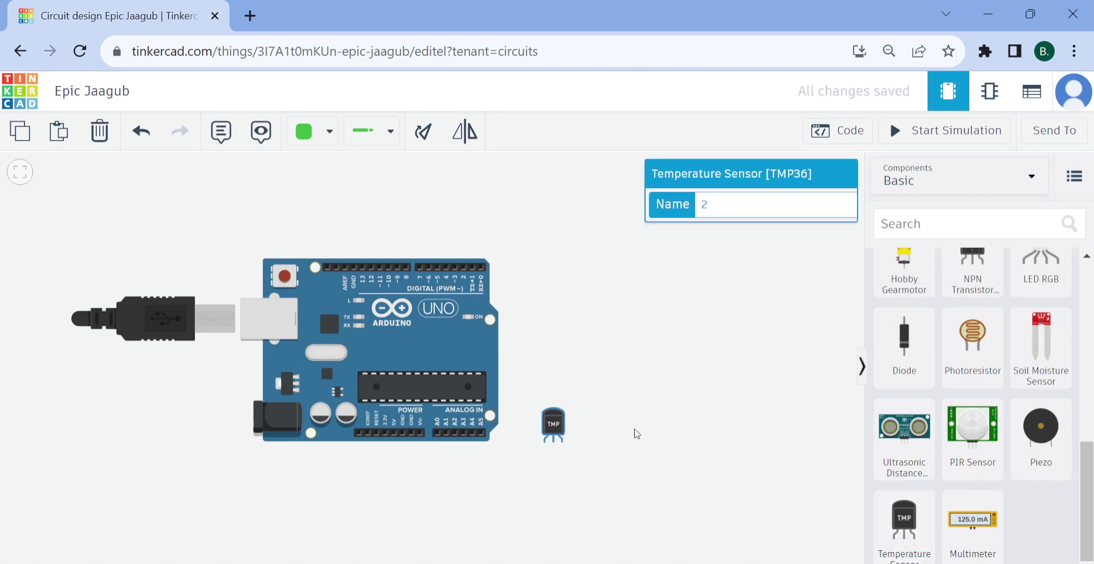
# Wire the temperature sensor's left leg to the Arduino's 5V pin, routing the wire below the board with two bends
pyautogui.scroll(5, 606, 437)
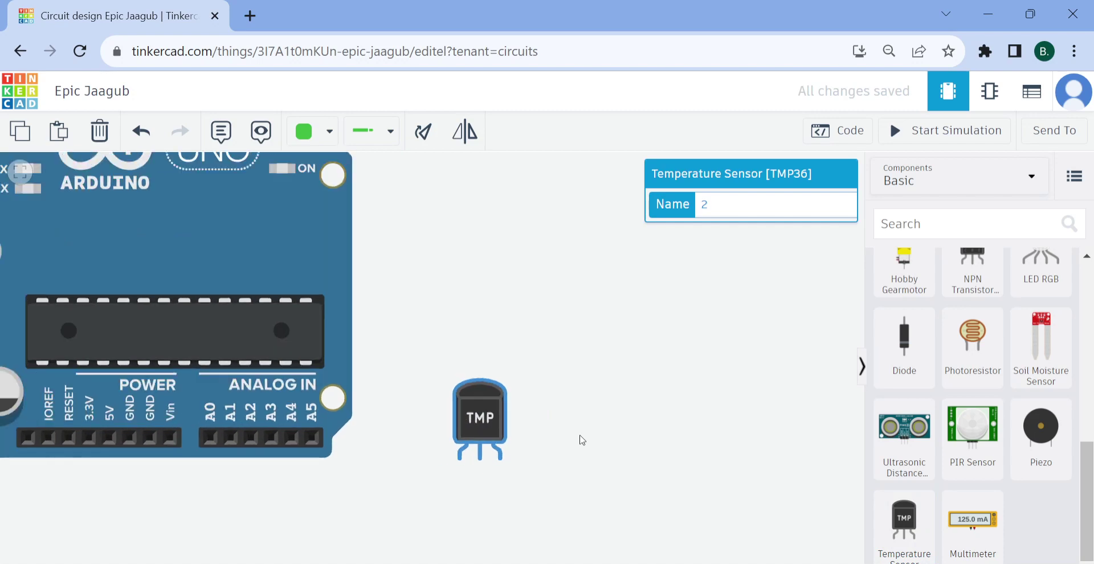
pyautogui.scroll(6, 582, 440)
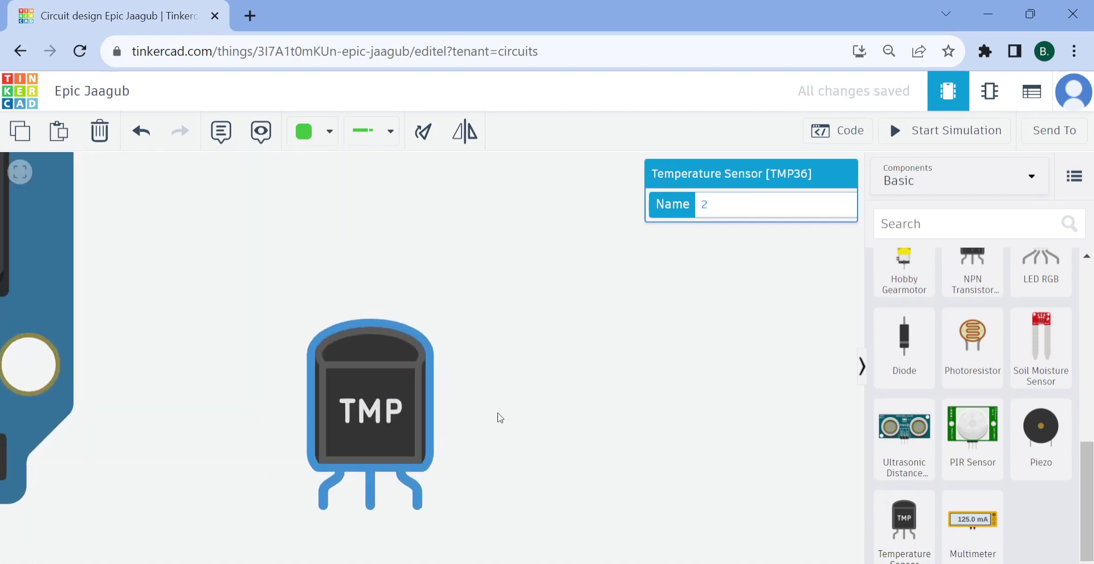
pyautogui.moveTo(508, 386); pyautogui.dragTo(572, 266)
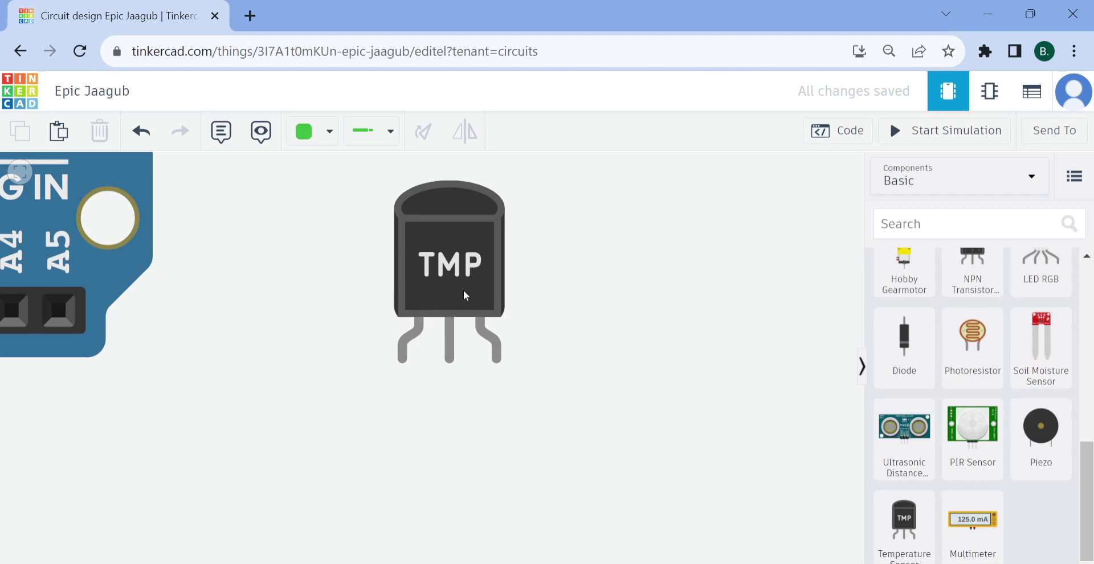
pyautogui.scroll(2, 331, 294)
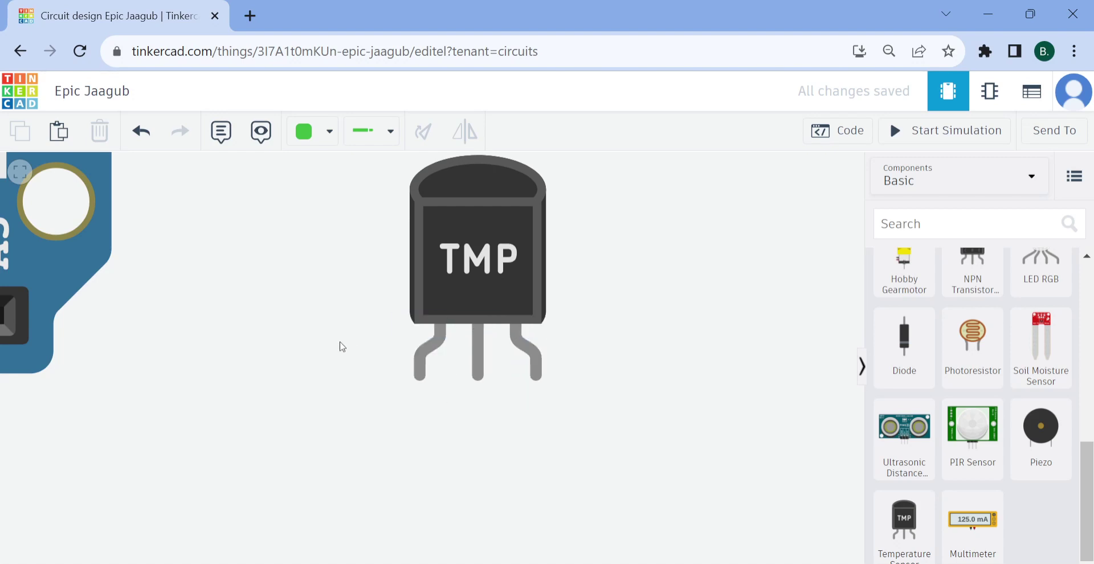
pyautogui.scroll(-5, 320, 337)
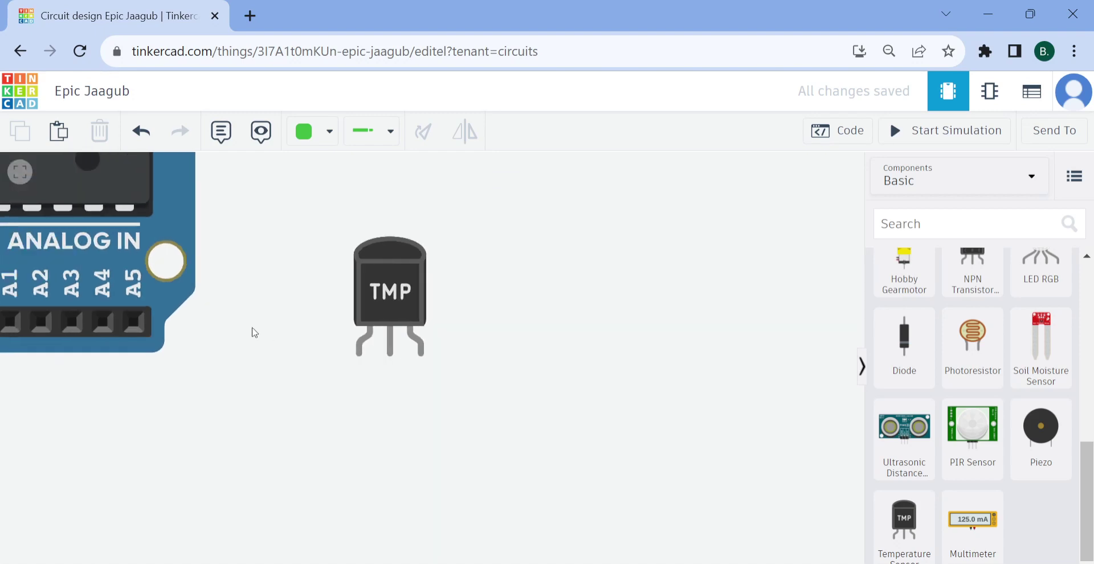
pyautogui.moveTo(254, 333); pyautogui.dragTo(527, 346)
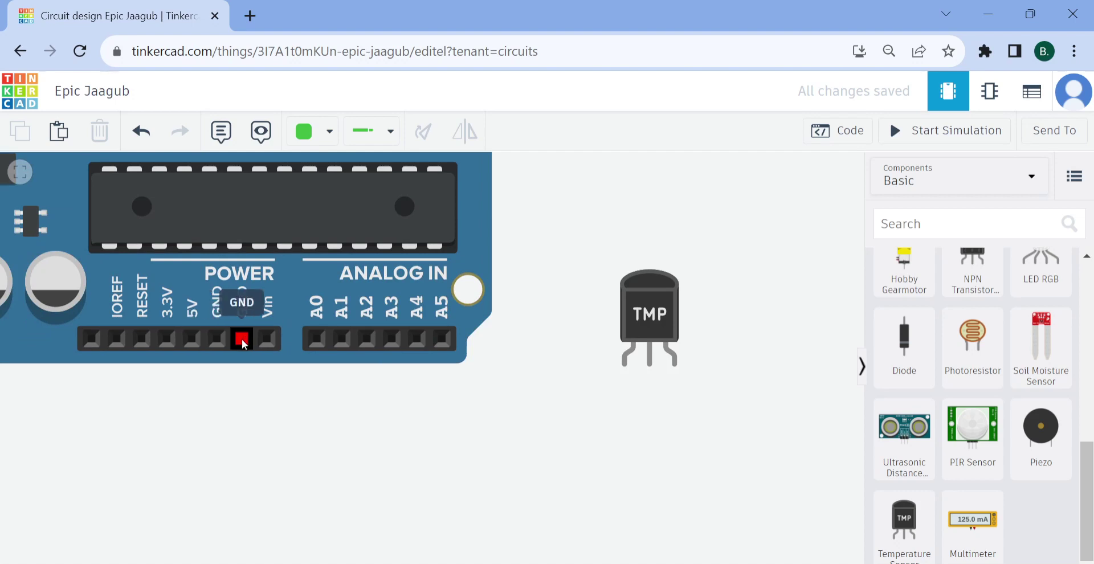
pyautogui.click(625, 371)
pyautogui.click(625, 450)
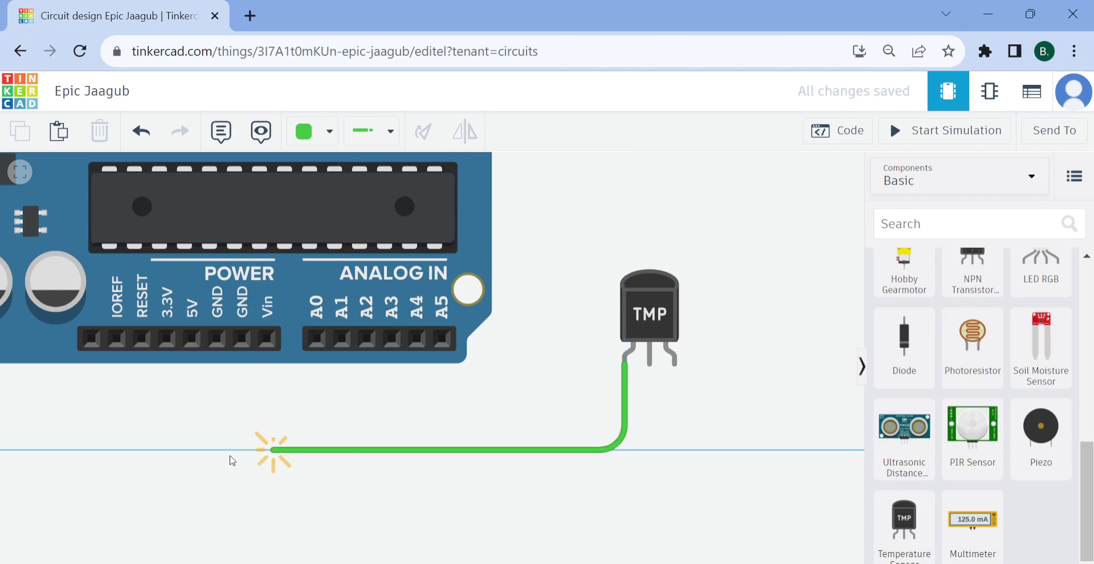
pyautogui.click(191, 452)
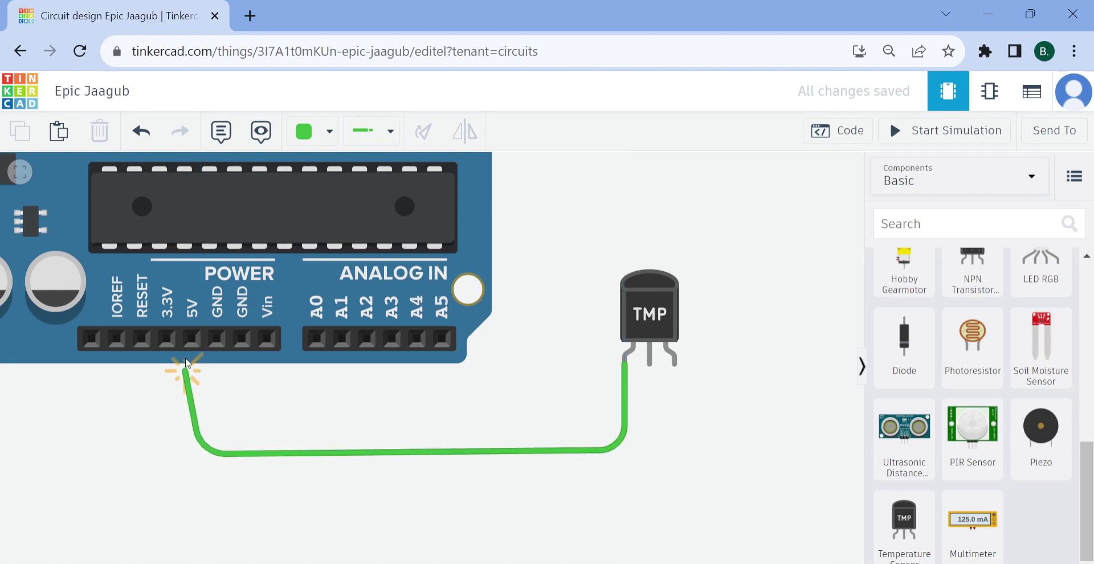
pyautogui.click(191, 338)
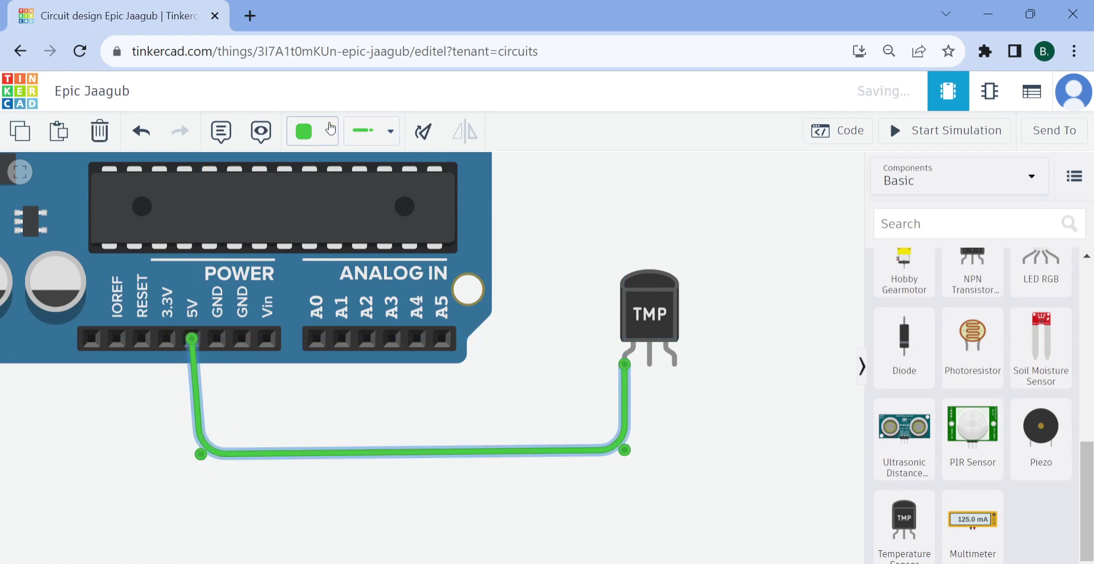
# Colour the 5V wire red and align its lower-left bend directly beneath the 5V pin
pyautogui.click(331, 128)
pyautogui.click(322, 213)
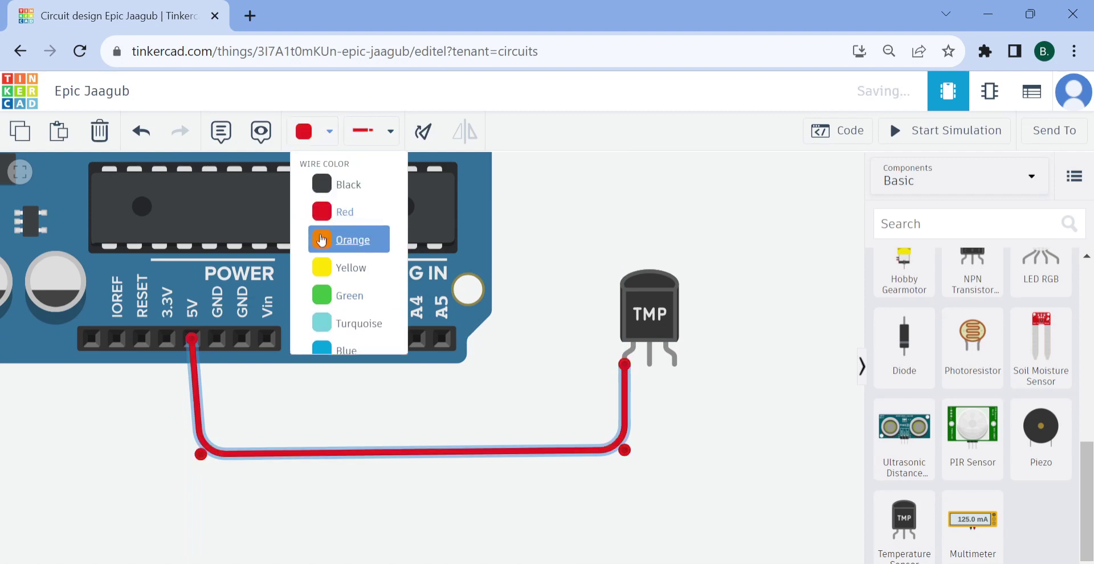
pyautogui.moveTo(201, 454); pyautogui.dragTo(191, 454)
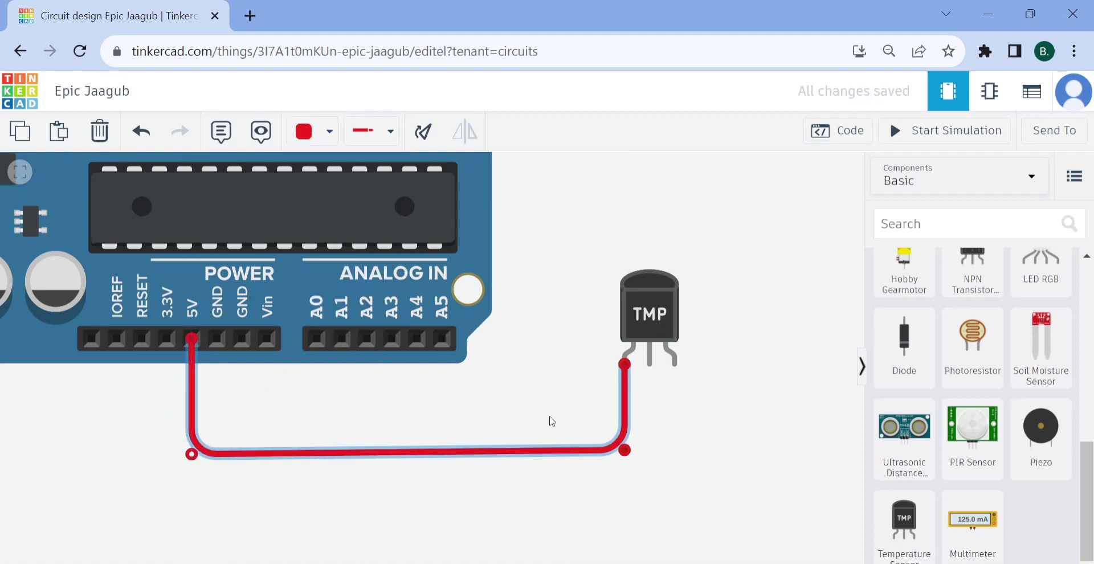
# Wire the temperature sensor's right leg to the Arduino GND pin next to 5V and colour the wire black
pyautogui.click(677, 371)
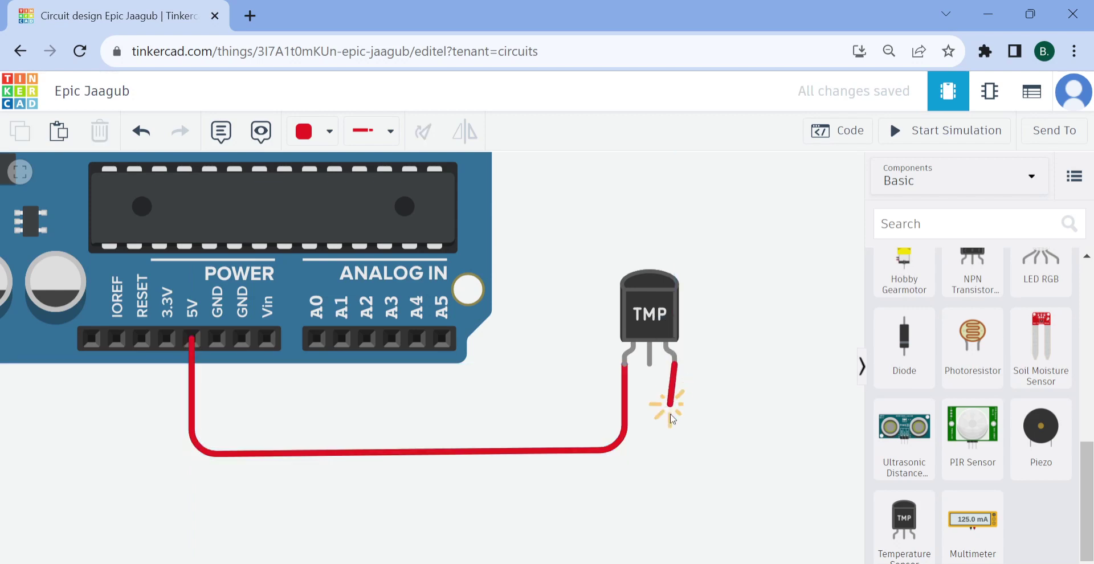
pyautogui.click(675, 436)
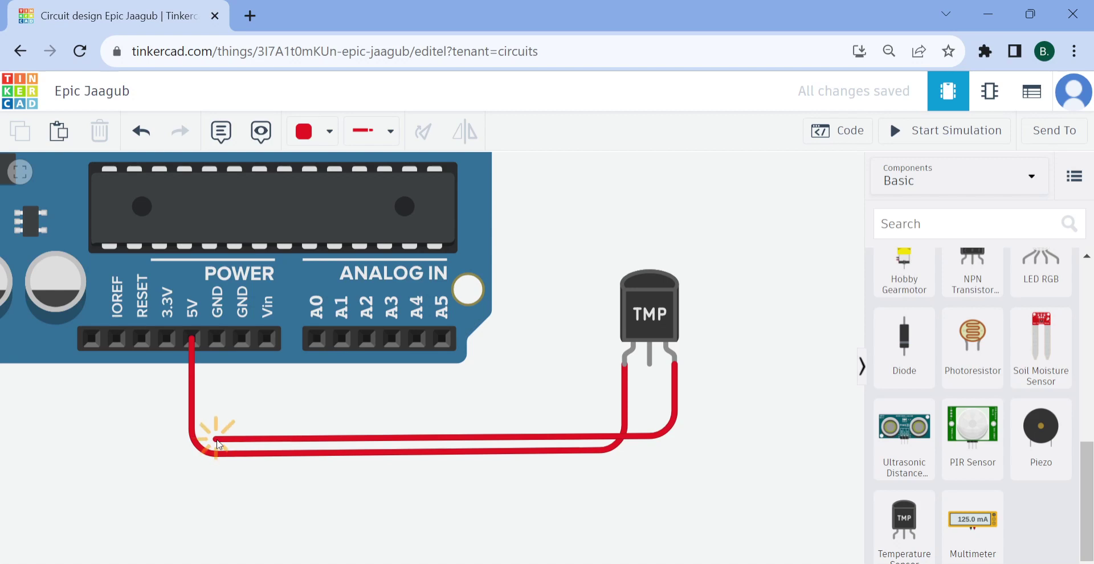
pyautogui.click(216, 339)
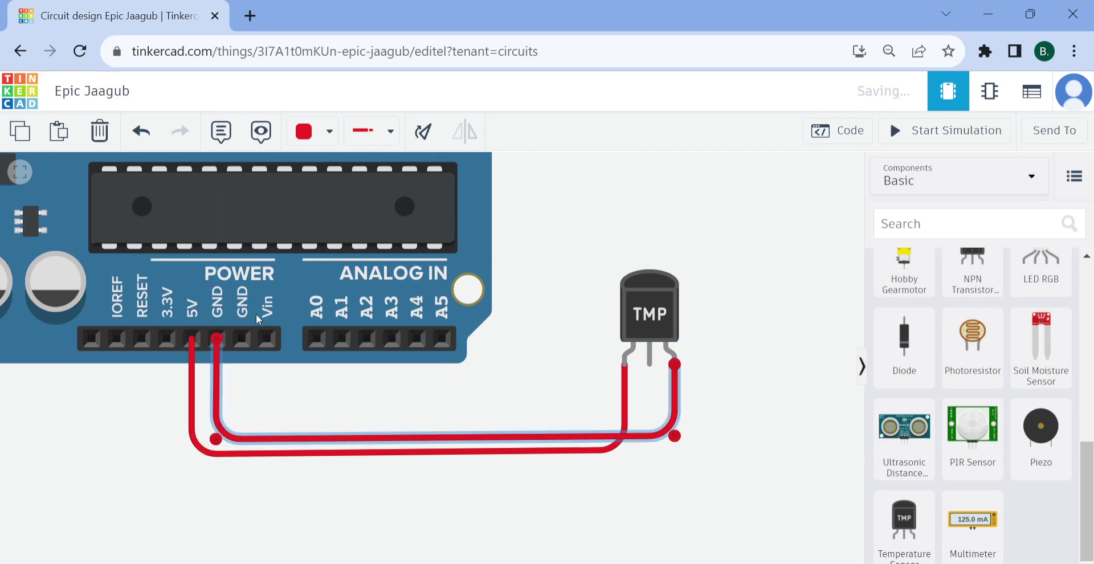
pyautogui.click(305, 124)
pyautogui.click(320, 185)
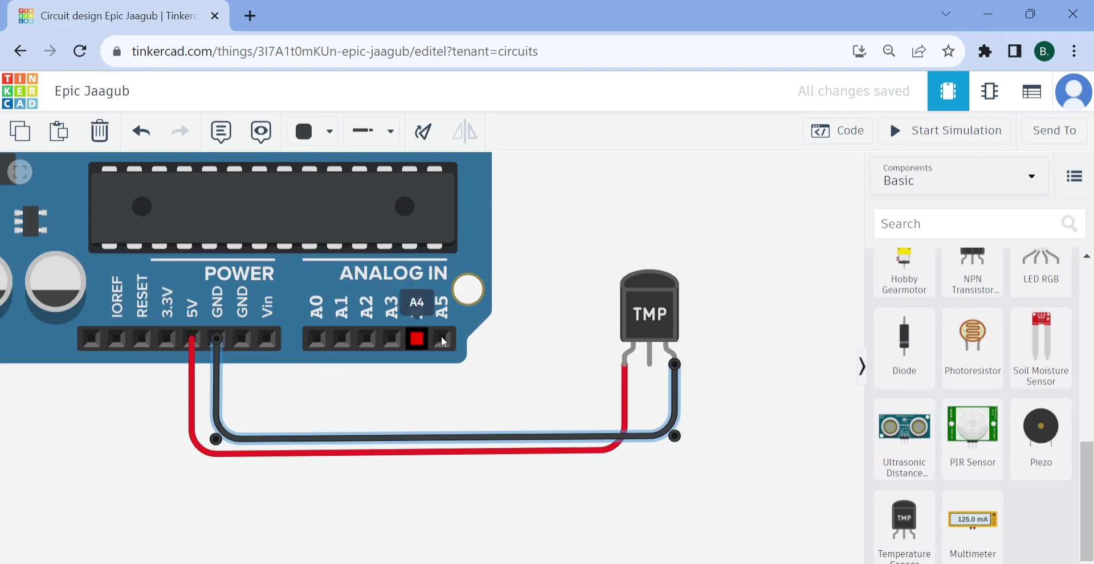
# Wire the temperature sensor's middle Vout leg to analog pin A0, above the other wires, and colour it green
pyautogui.click(650, 363)
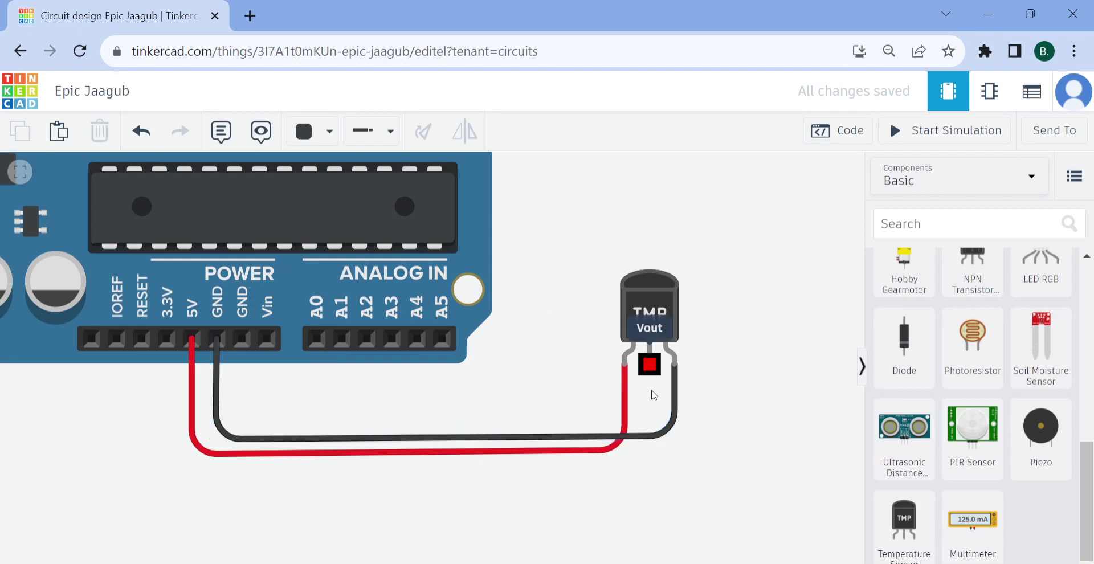
pyautogui.click(650, 405)
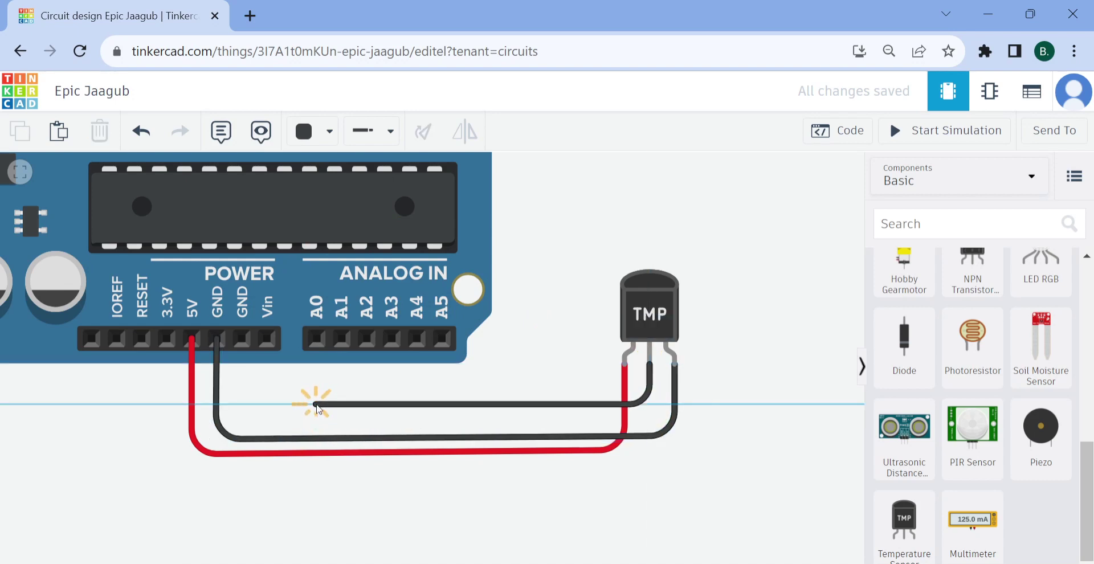
pyautogui.click(317, 404)
pyautogui.click(317, 341)
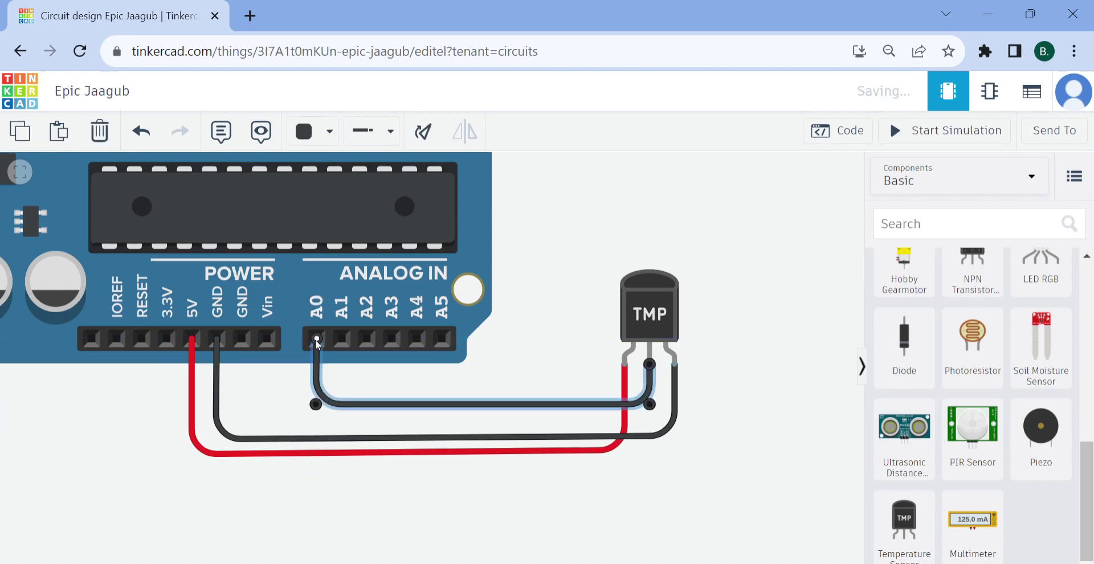
pyautogui.click(326, 133)
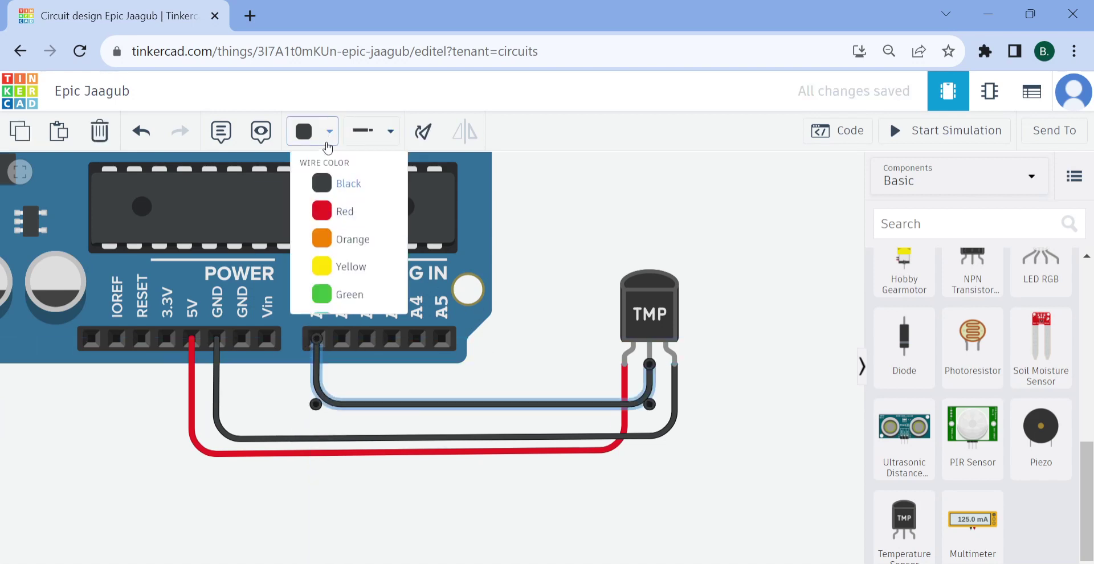
pyautogui.click(349, 297)
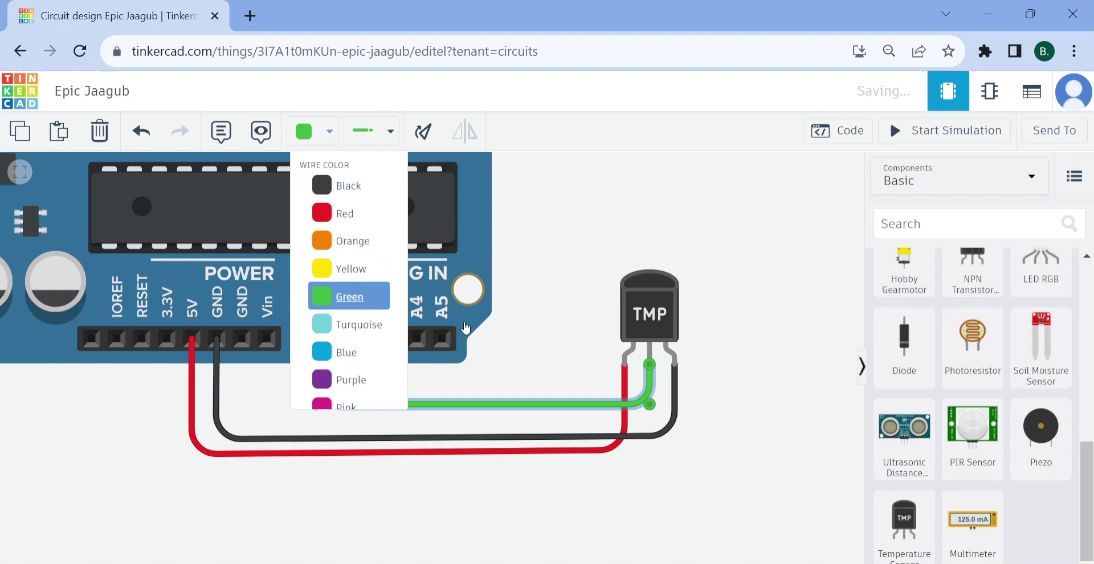
pyautogui.click(559, 350)
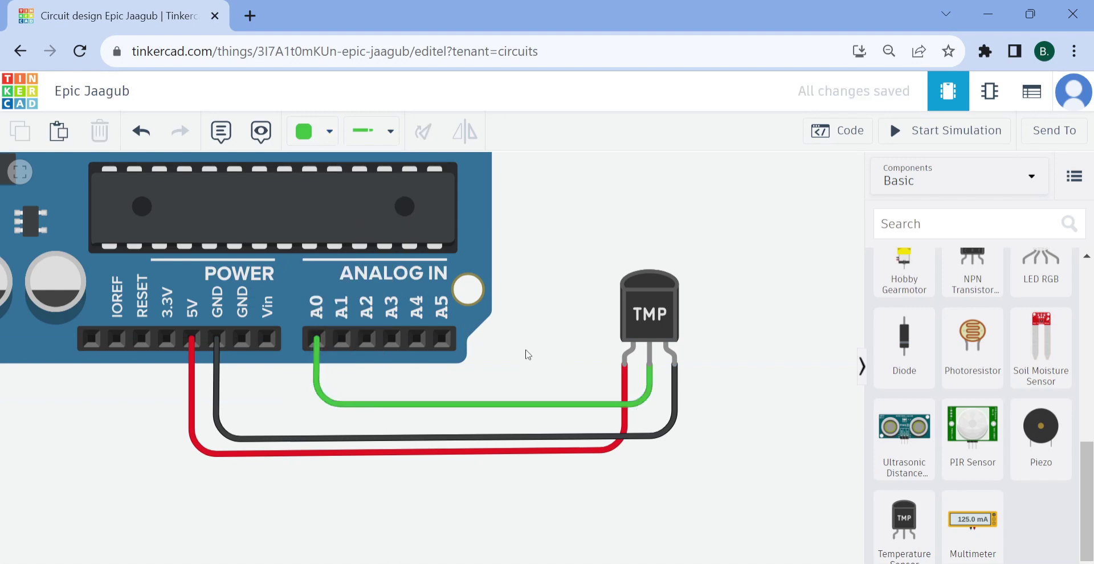
# Move the red 5V wire's lower-right bend directly beneath the temperature sensor's left leg so the wire runs straight
pyautogui.click(594, 452)
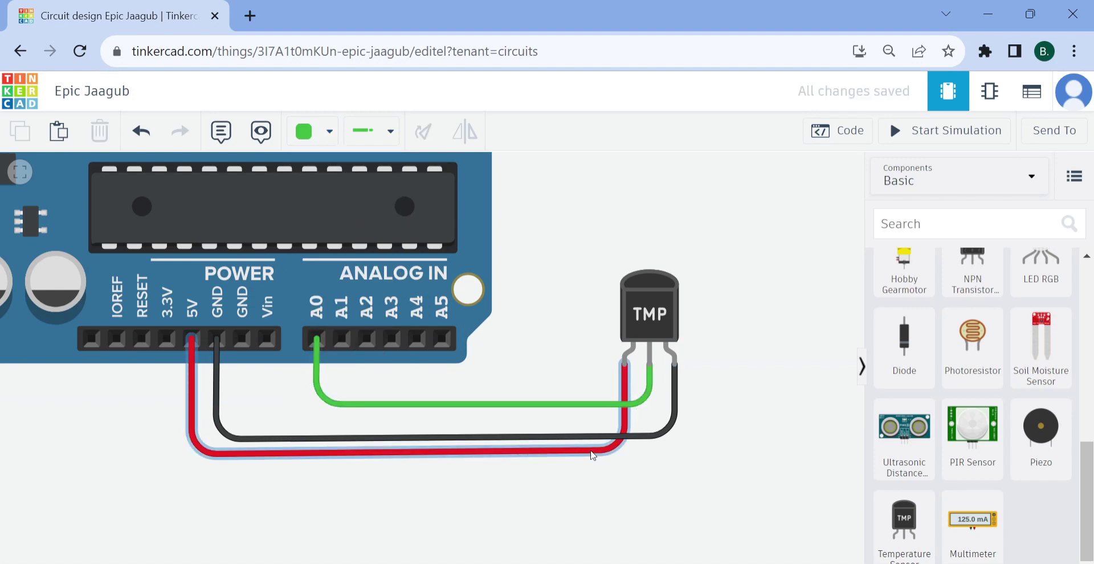
pyautogui.moveTo(625, 454); pyautogui.dragTo(626, 458)
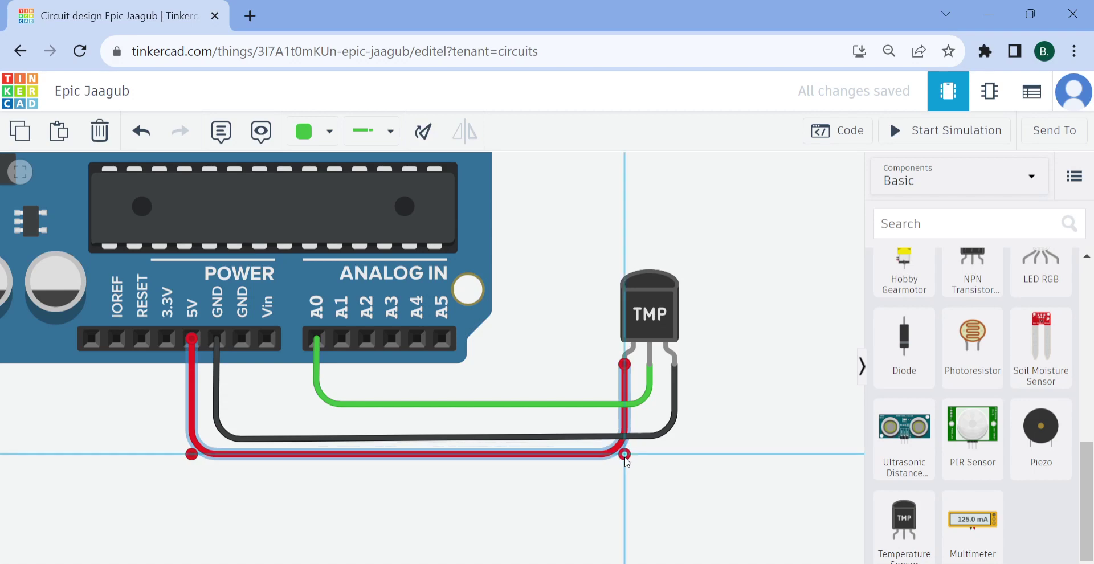
pyautogui.click(709, 497)
# Open the block code editor and delete the on start block and default LED blink blocks, keeping an empty forever block
pyautogui.scroll(-4, 727, 326)
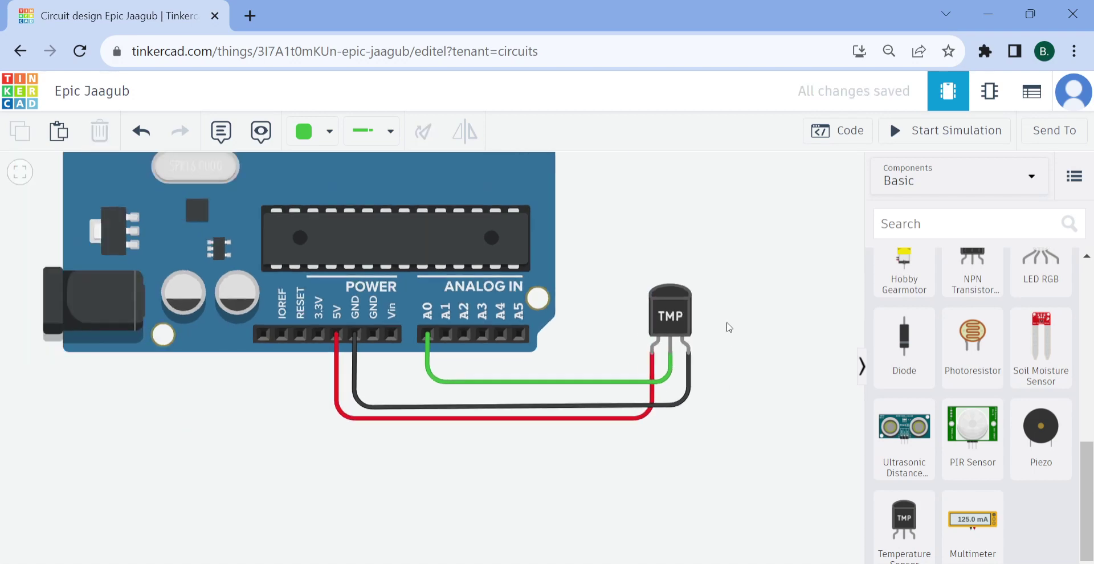
pyautogui.moveTo(697, 231); pyautogui.dragTo(420, 297)
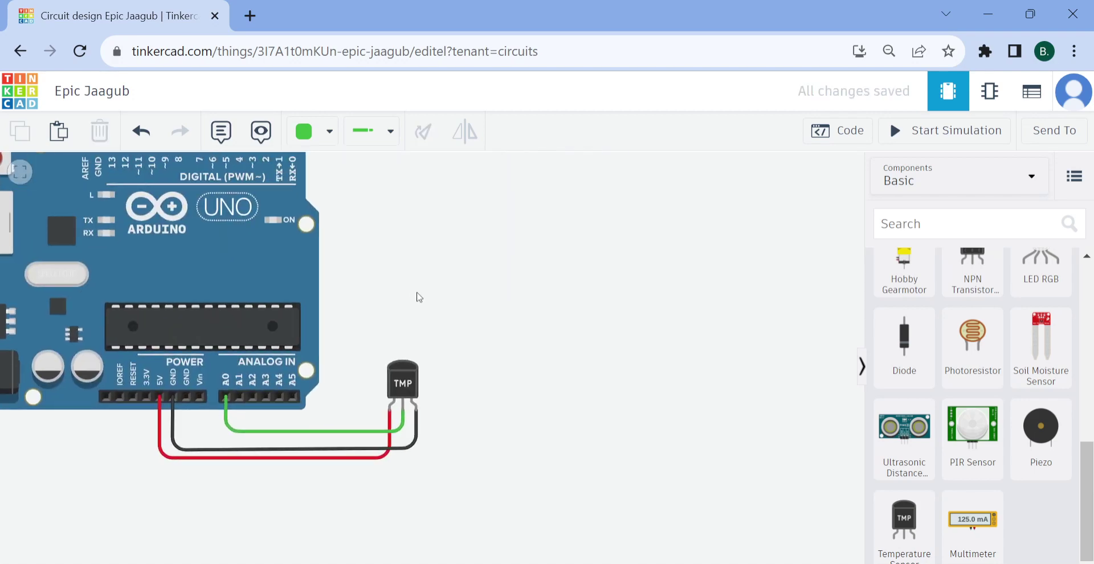
pyautogui.click(852, 140)
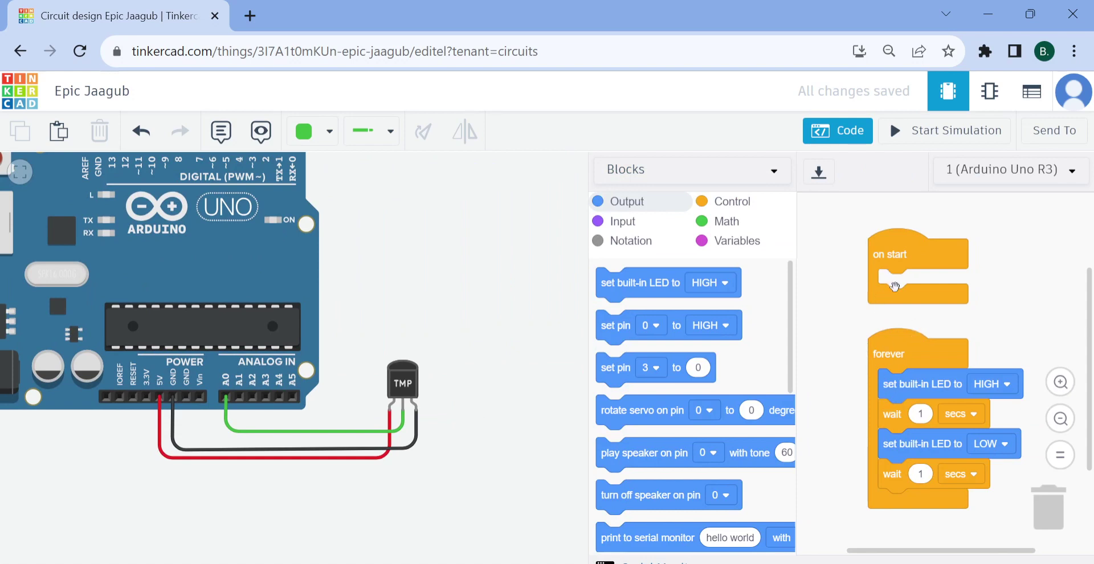
pyautogui.moveTo(940, 286); pyautogui.dragTo(1052, 504)
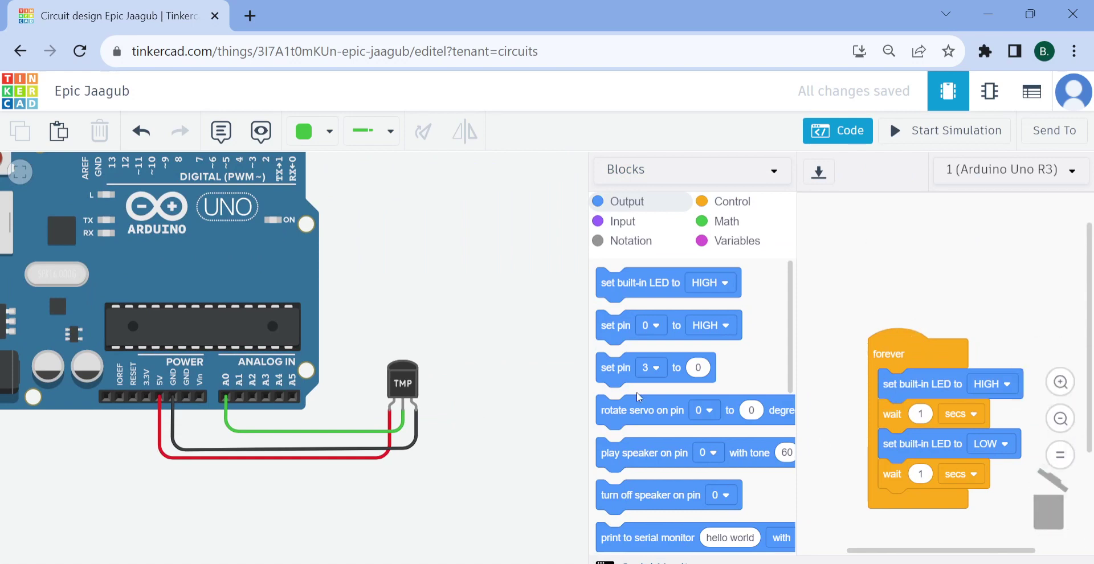
pyautogui.moveTo(587, 381); pyautogui.dragTo(487, 383)
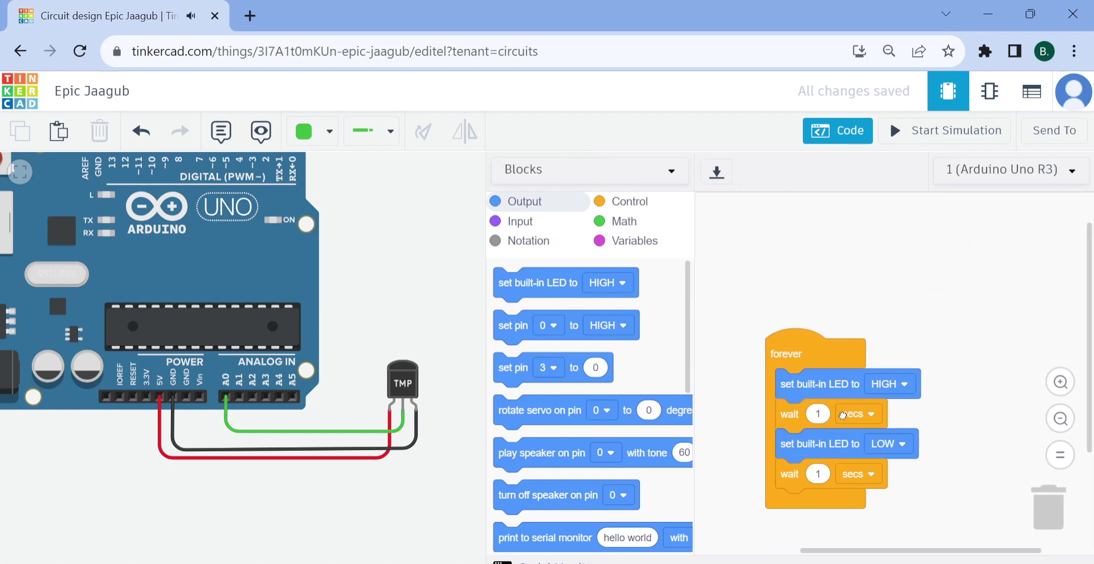
pyautogui.moveTo(806, 393); pyautogui.dragTo(1072, 487)
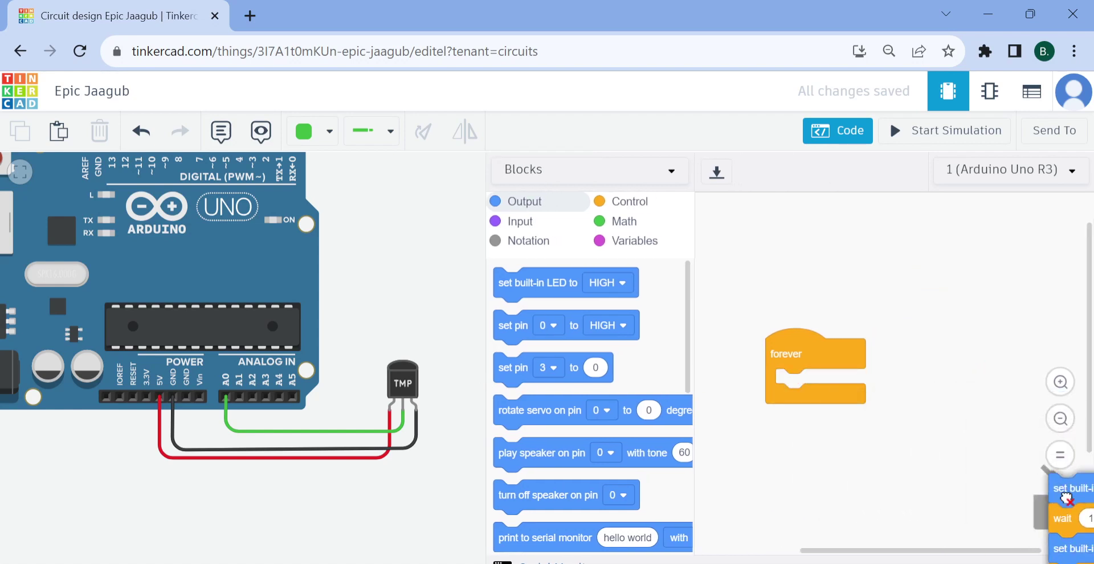
pyautogui.moveTo(808, 356); pyautogui.dragTo(789, 275)
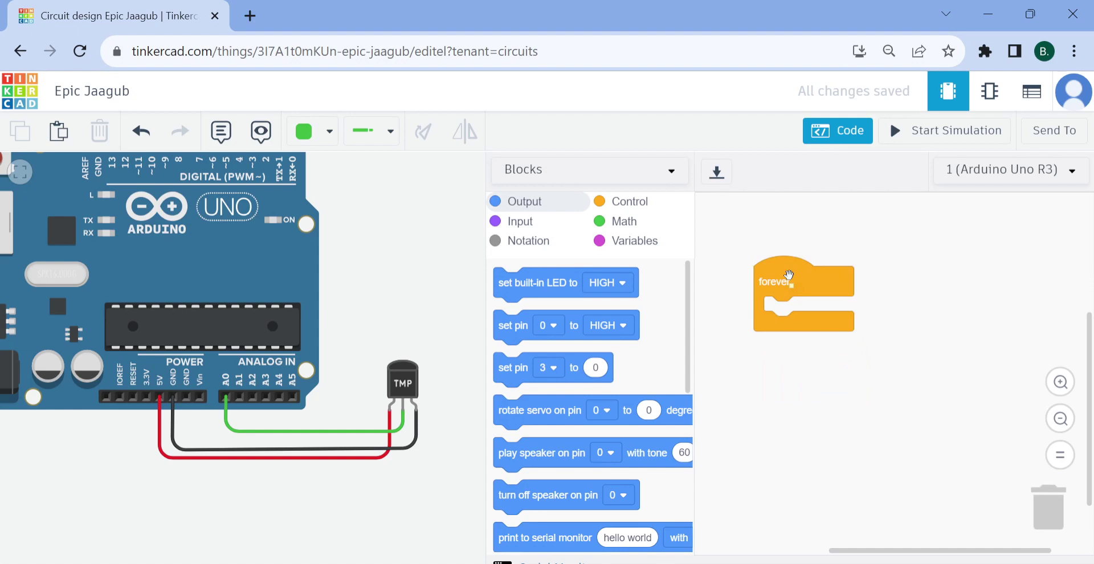
# Place a loose read temperature sensor block for pin A0 in °C below the forever block
pyautogui.click(406, 385)
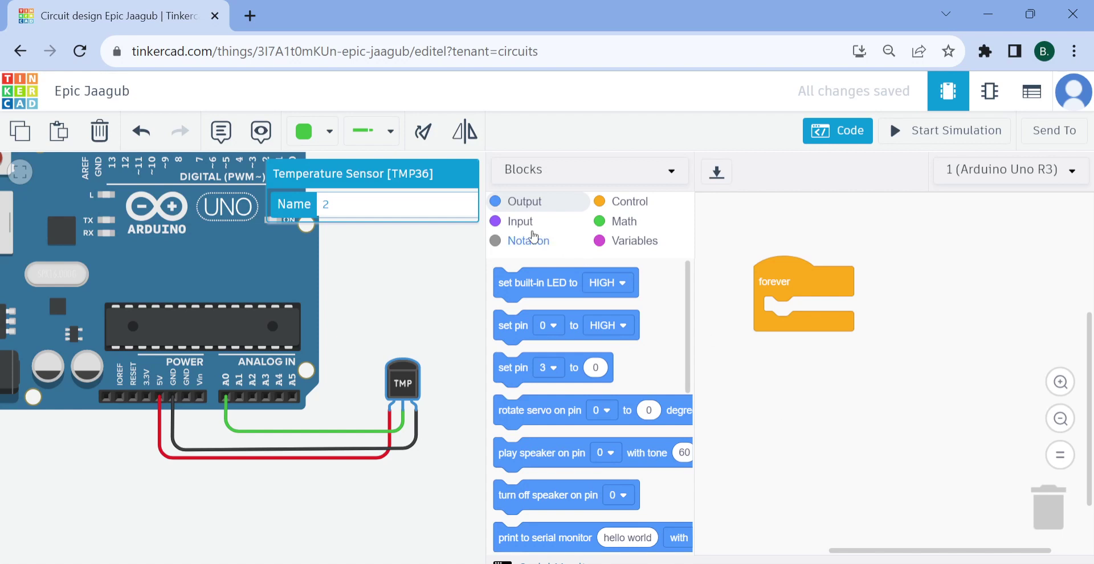
pyautogui.click(522, 224)
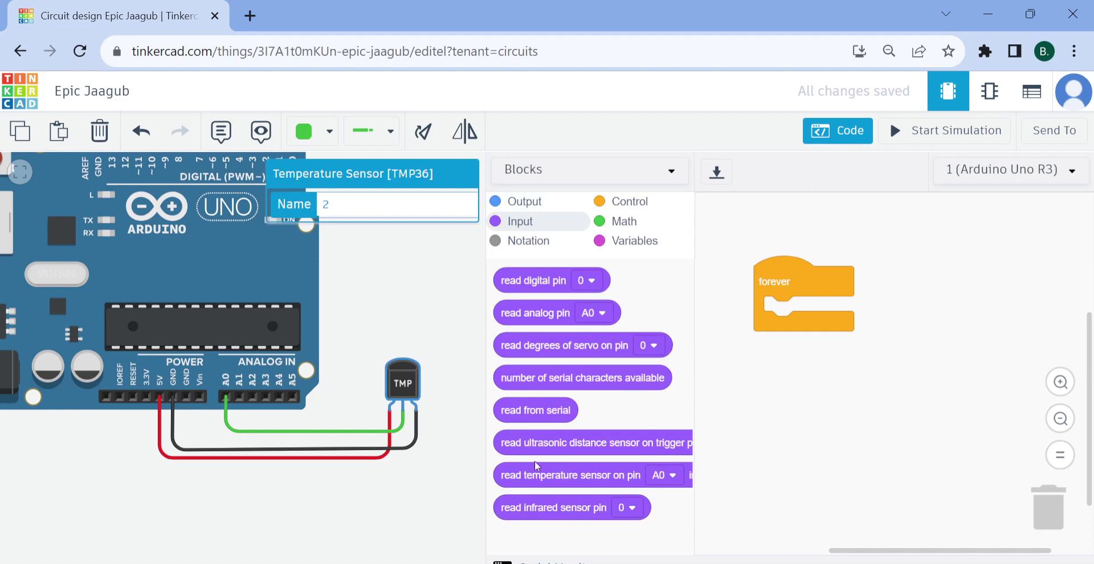
pyautogui.moveTo(526, 481); pyautogui.dragTo(758, 368)
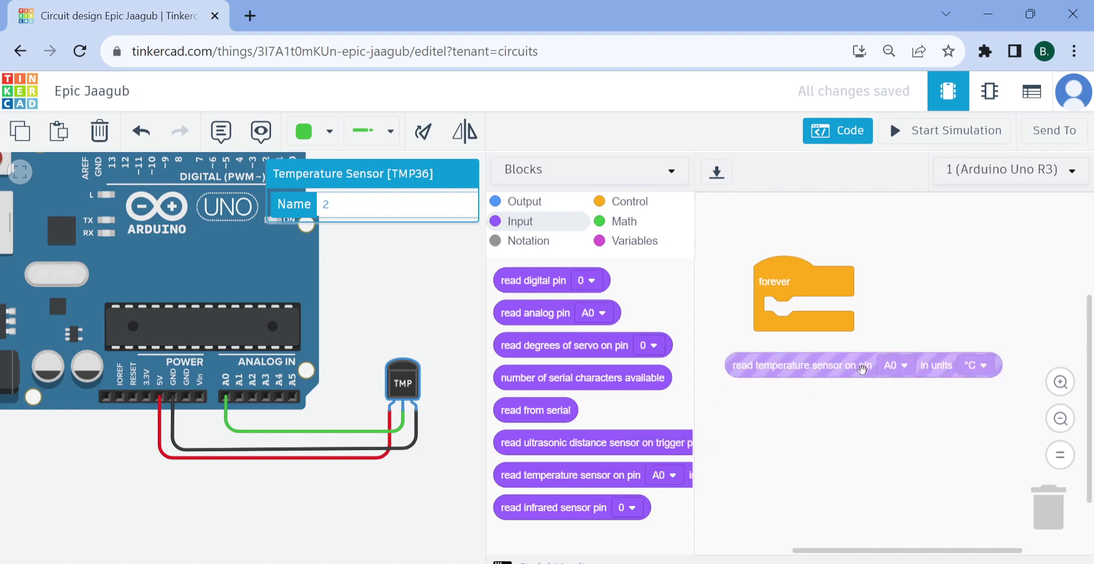
pyautogui.moveTo(862, 368); pyautogui.dragTo(856, 378)
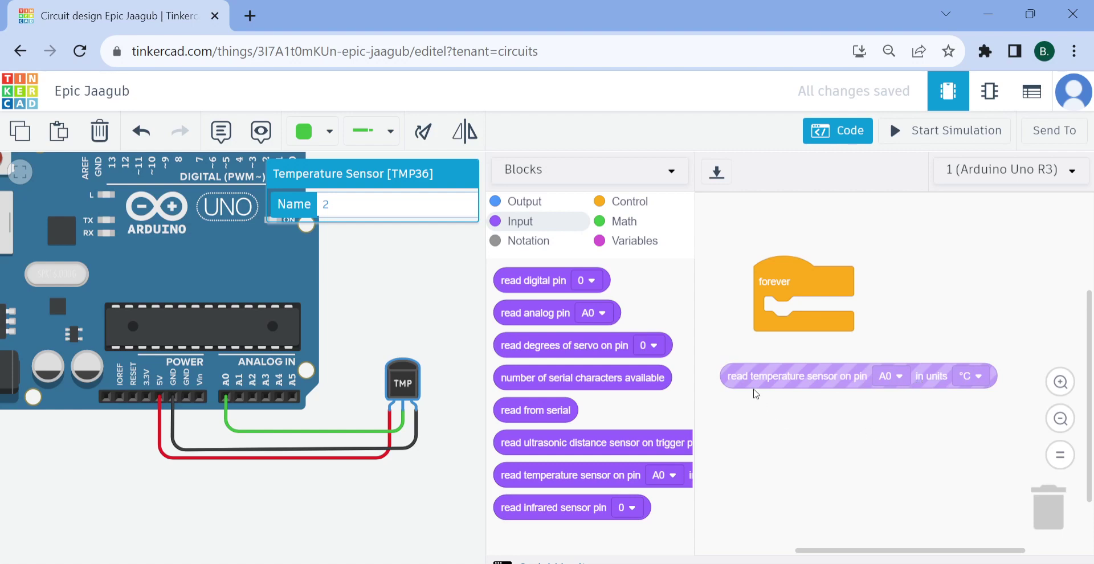
pyautogui.moveTo(753, 378); pyautogui.dragTo(780, 379)
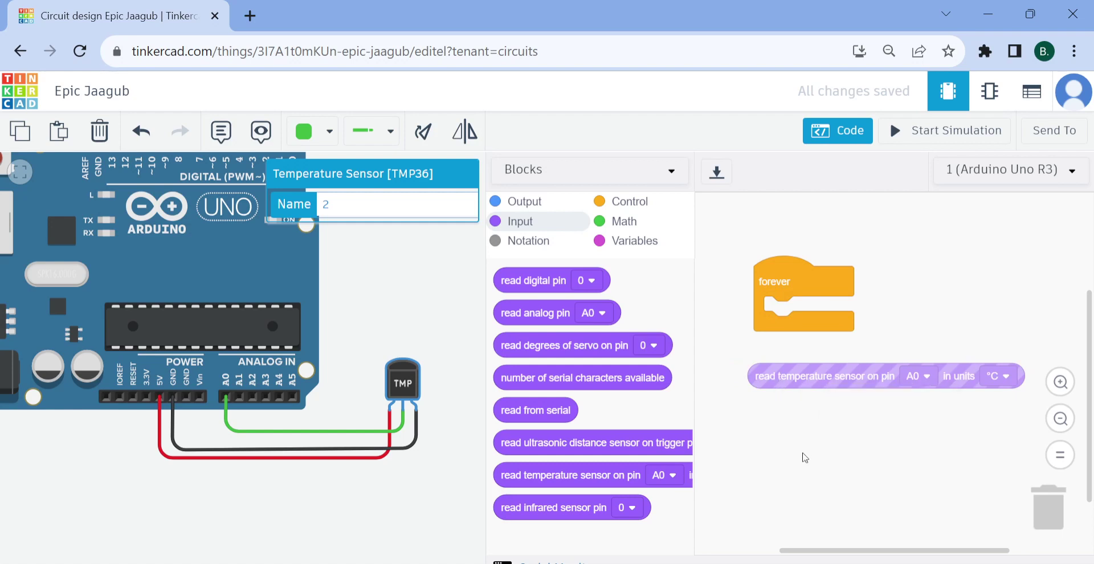
# Add a print to serial monitor block with the text "hello world" and a newline inside the forever block
pyautogui.click(524, 202)
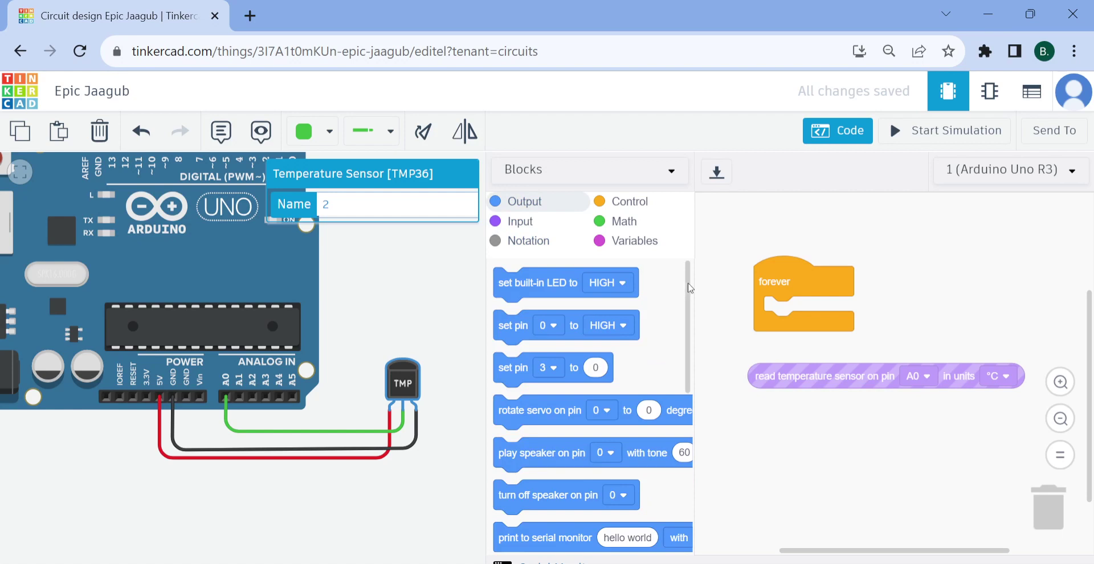
pyautogui.moveTo(691, 286); pyautogui.dragTo(685, 490)
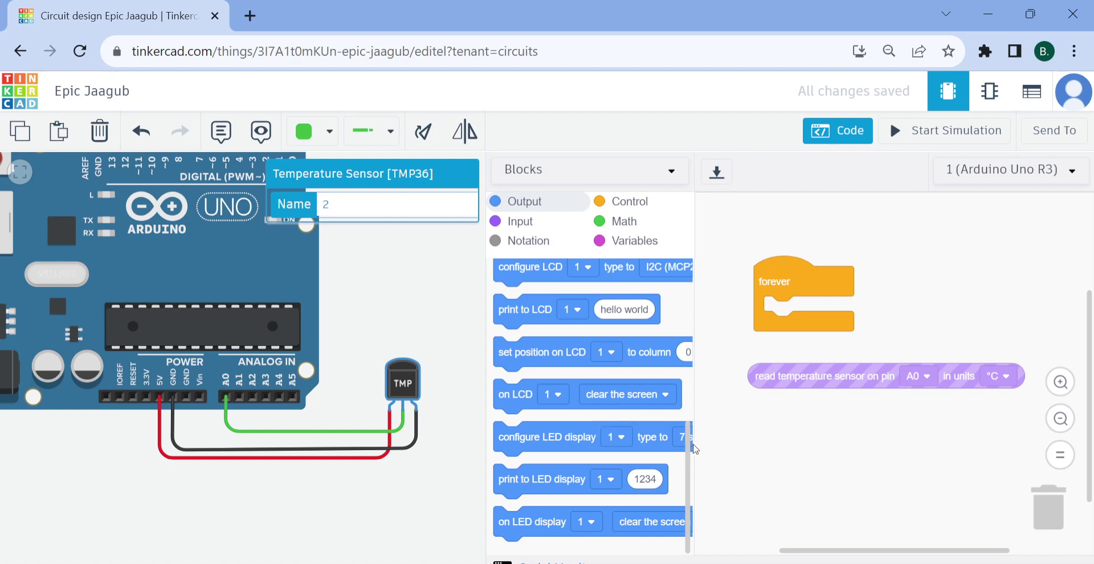
pyautogui.moveTo(690, 448); pyautogui.dragTo(700, 395)
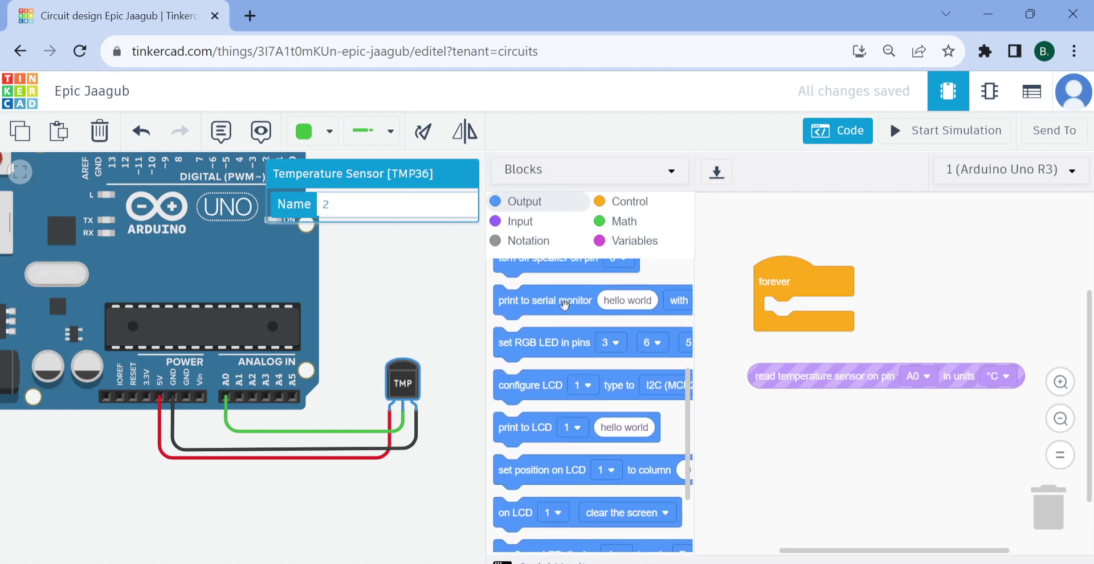
pyautogui.moveTo(555, 307); pyautogui.dragTo(821, 326)
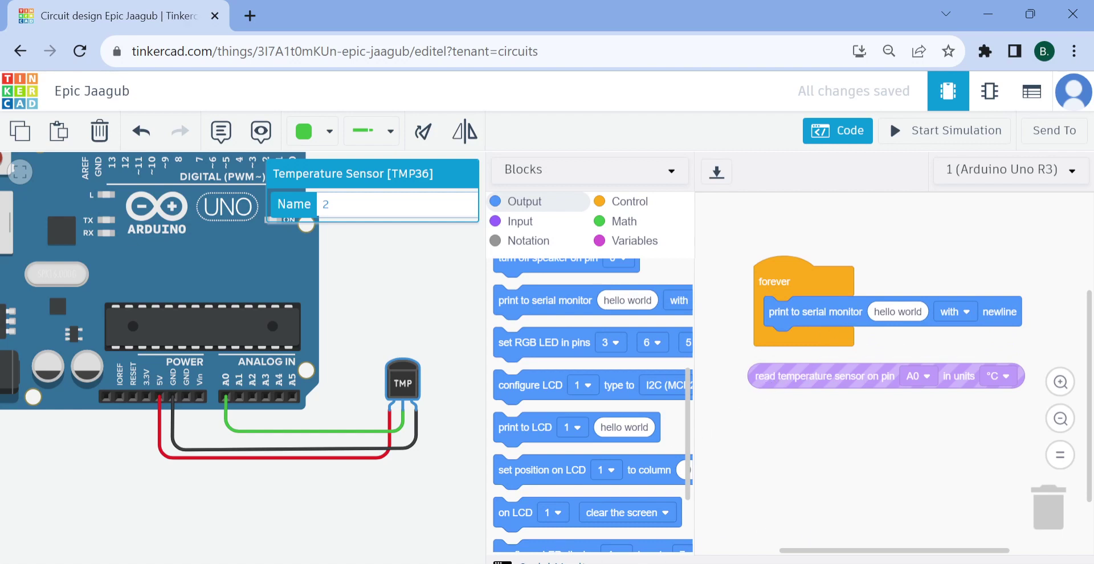
# Open the serial monitor and delete the loose read temperature sensor block from the workspace
pyautogui.click(552, 563)
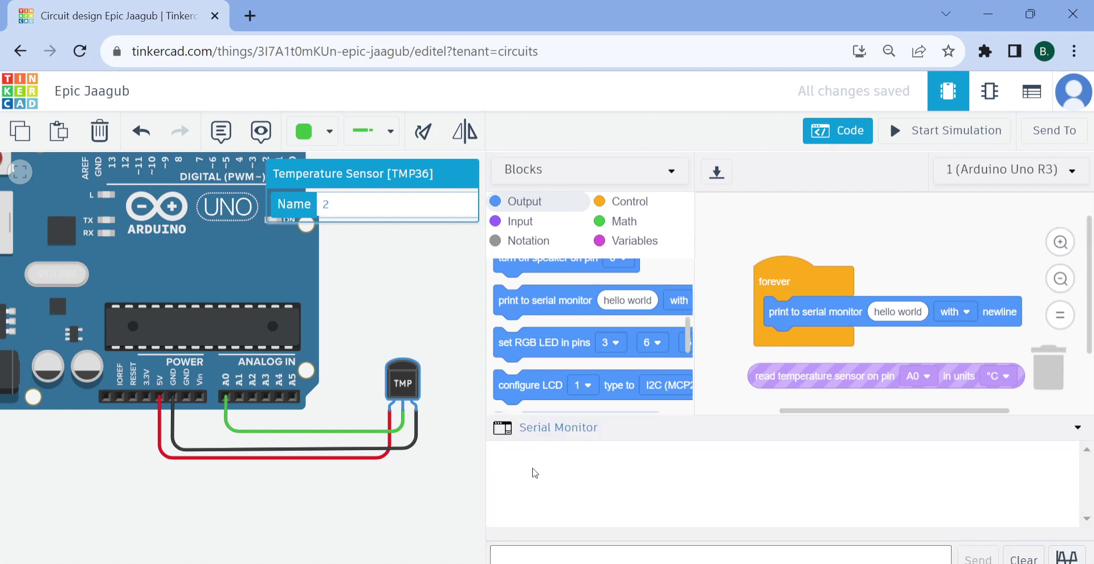
pyautogui.click(504, 432)
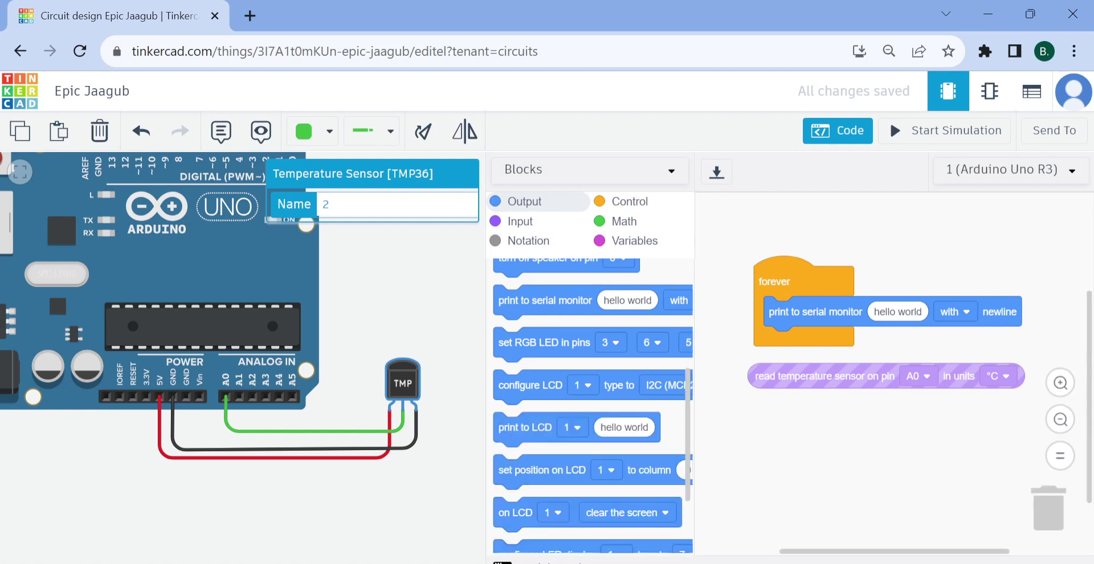
pyautogui.click(504, 562)
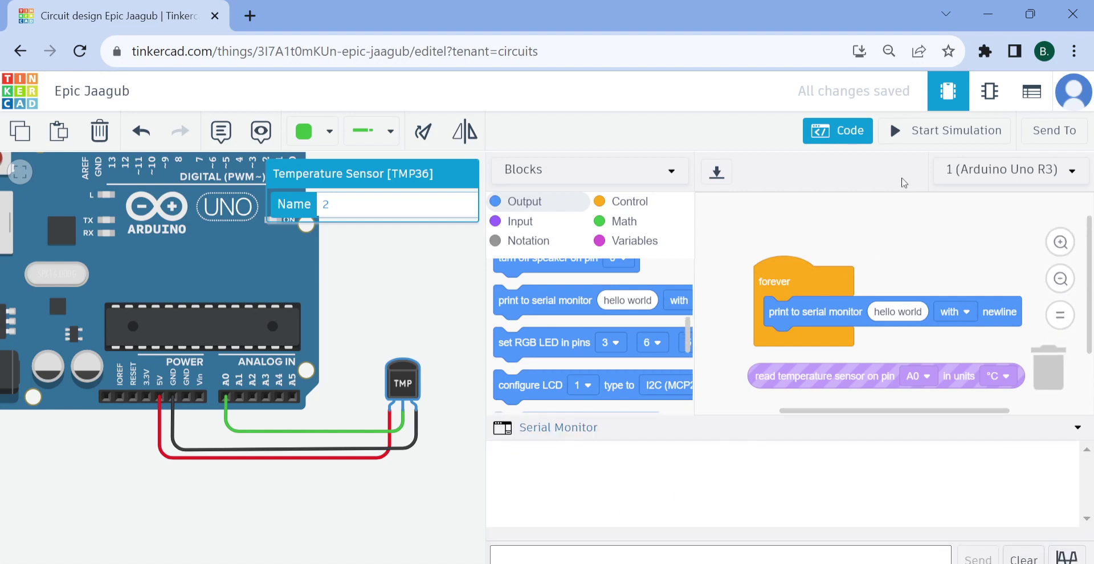
pyautogui.moveTo(762, 383); pyautogui.dragTo(1047, 370)
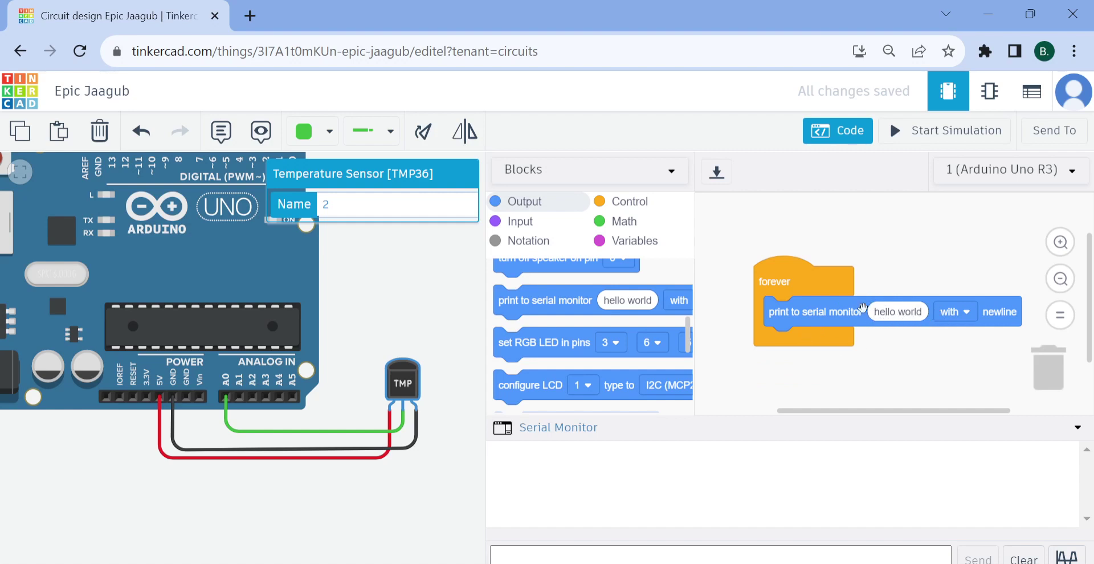
# Run the simulation to examine the serial monitor output, and stop it
pyautogui.click(859, 133)
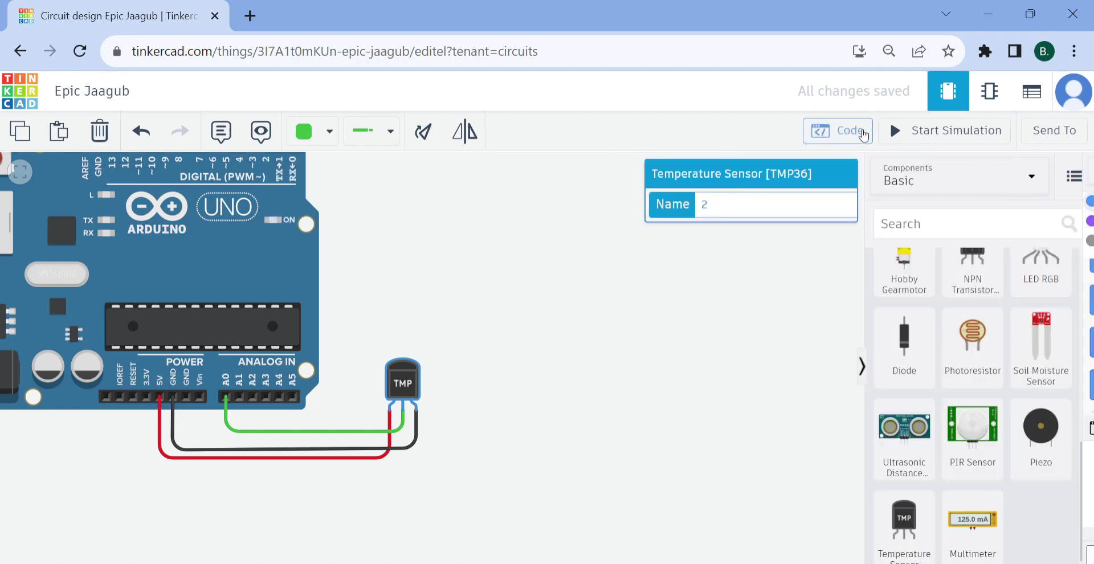
pyautogui.click(857, 133)
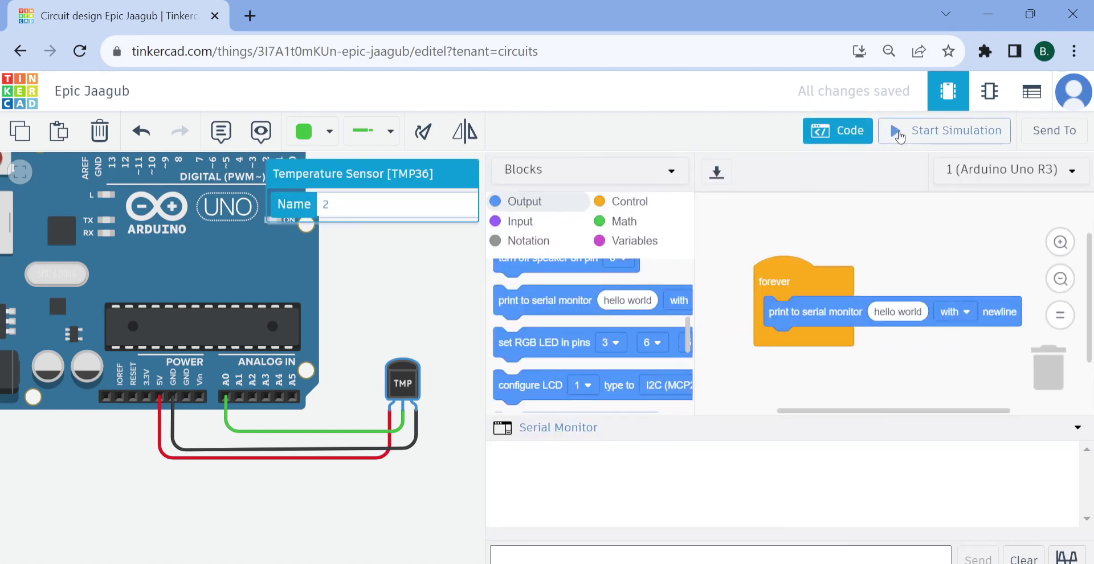
pyautogui.click(900, 137)
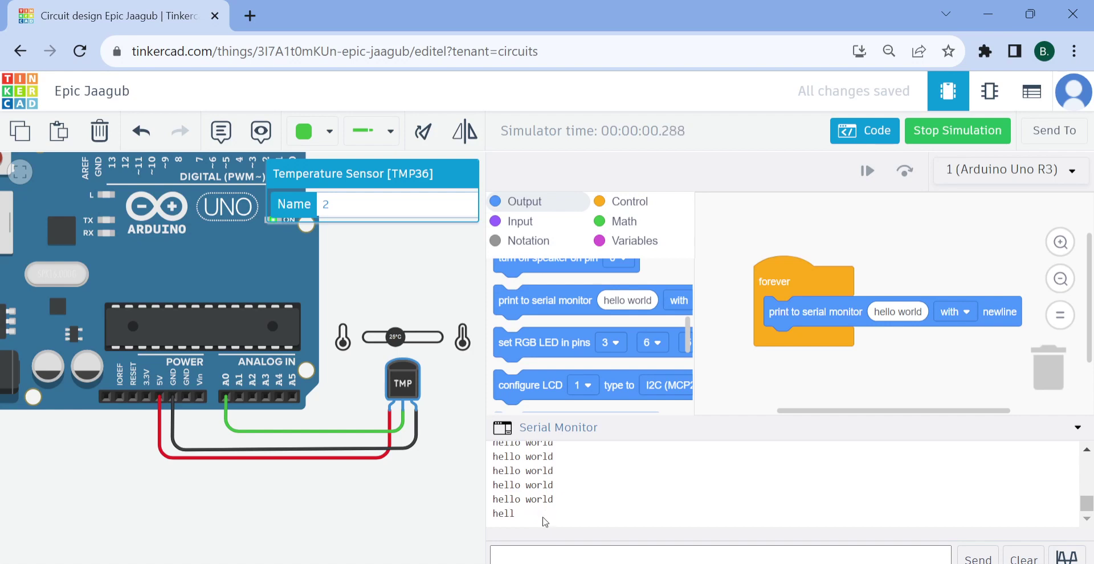
pyautogui.click(949, 136)
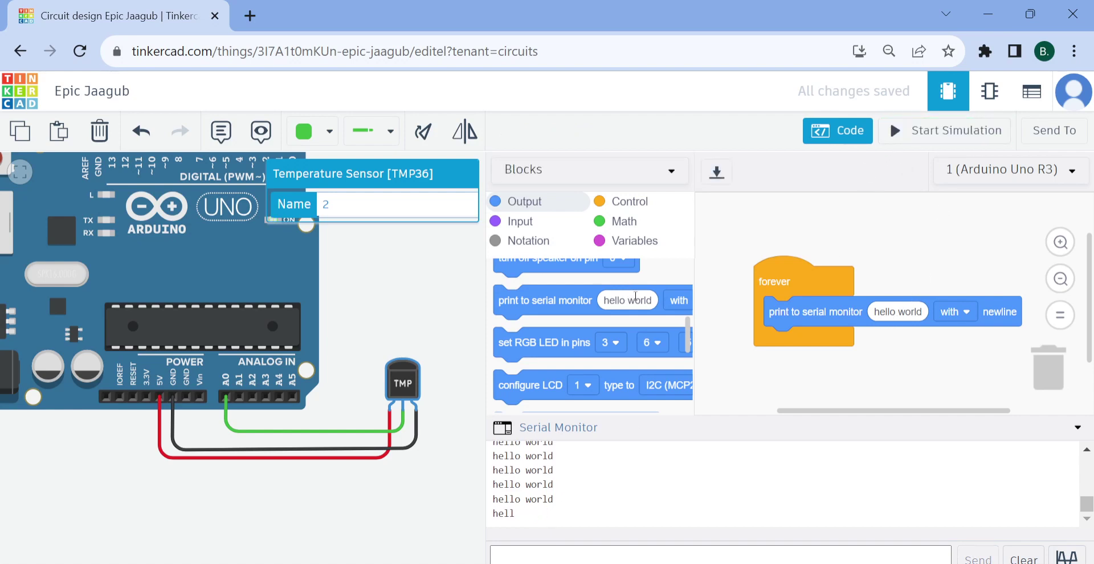
# Replace "hello world" in the print to serial monitor block with a read temperature sensor block on pin A0 in °C
pyautogui.click(520, 221)
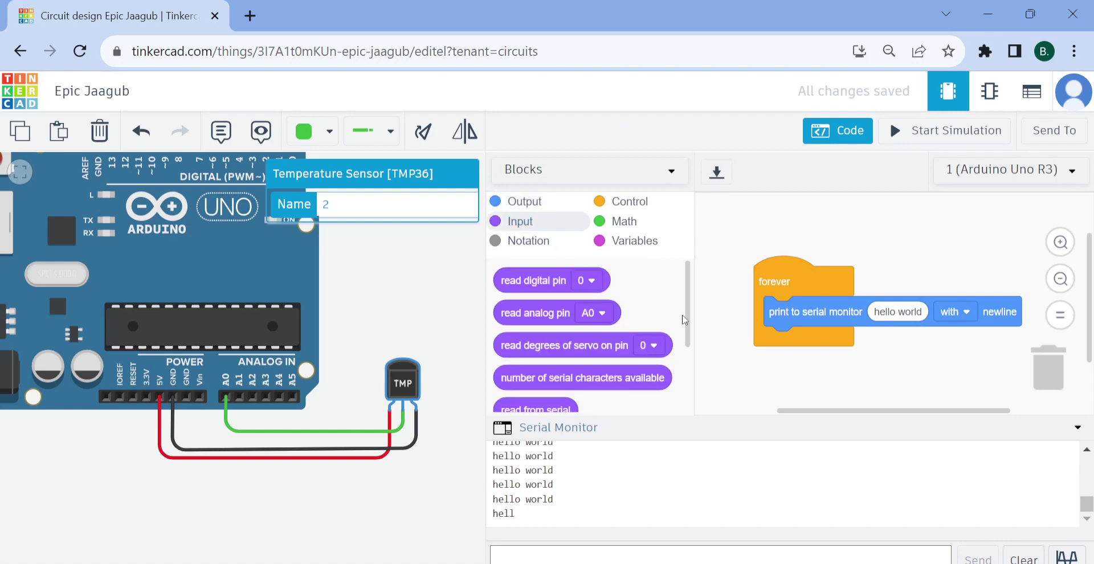
pyautogui.moveTo(691, 313); pyautogui.dragTo(692, 373)
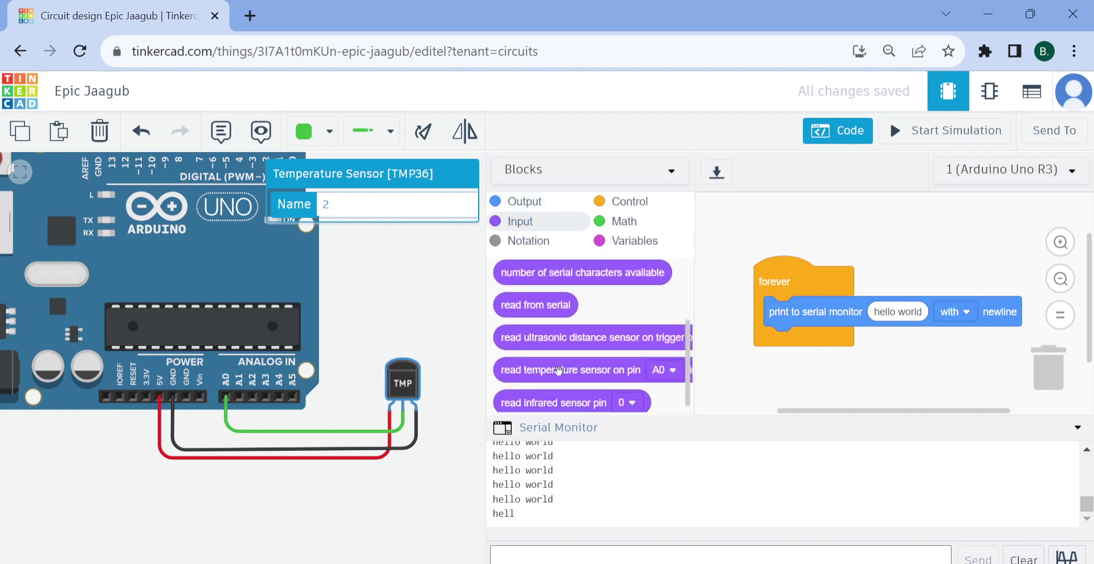
pyautogui.moveTo(610, 371); pyautogui.dragTo(969, 319)
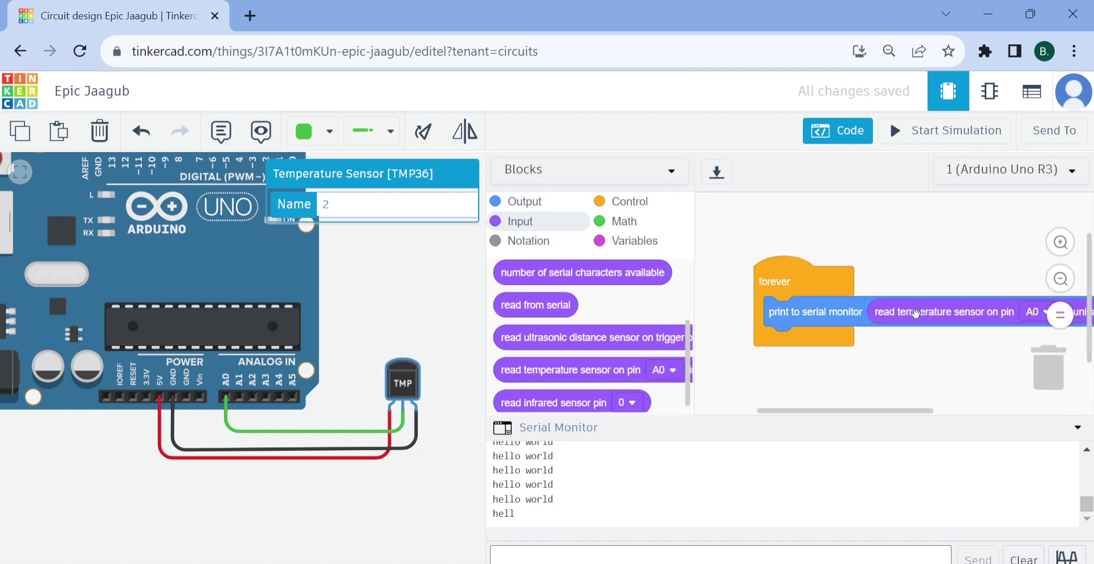
pyautogui.moveTo(485, 307); pyautogui.dragTo(277, 321)
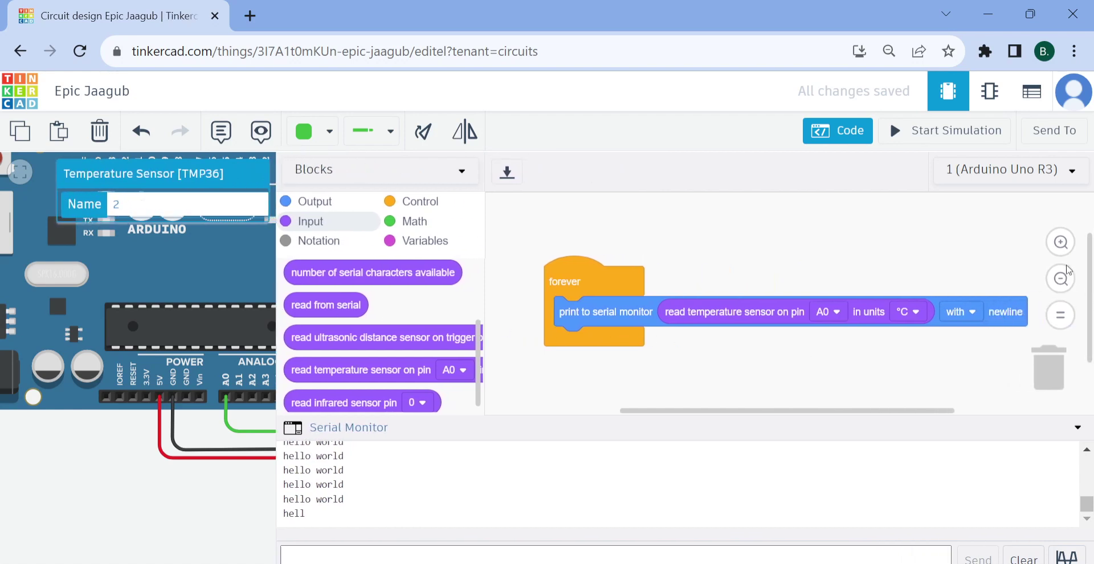
pyautogui.click(1063, 243)
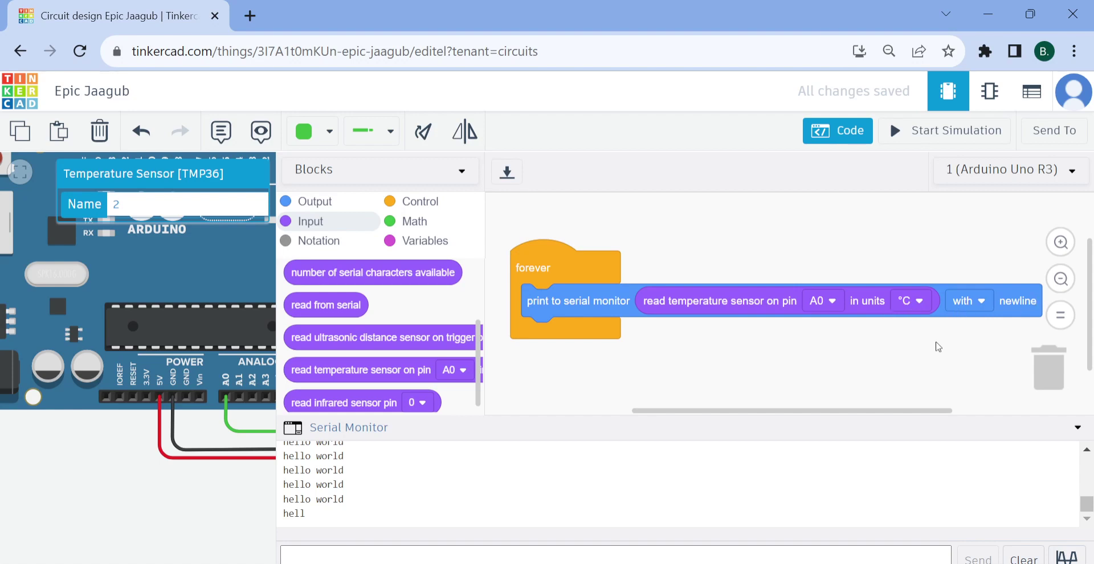
# Try to run the simulation and widen the circuit area so the temperature sensor is visible beside the code
pyautogui.click(915, 139)
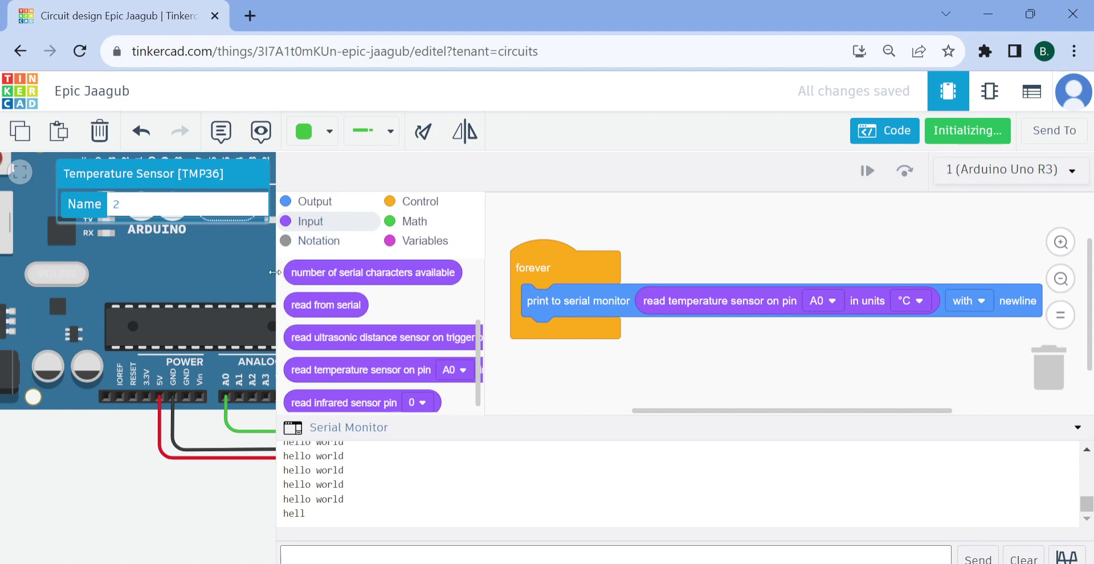
pyautogui.moveTo(274, 273); pyautogui.dragTo(469, 279)
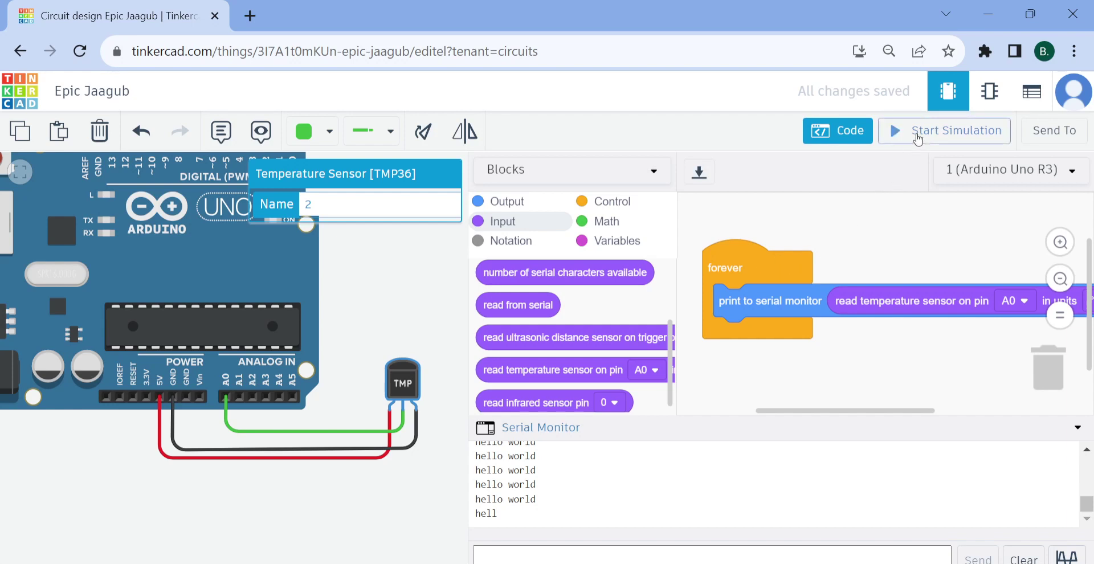
pyautogui.click(918, 137)
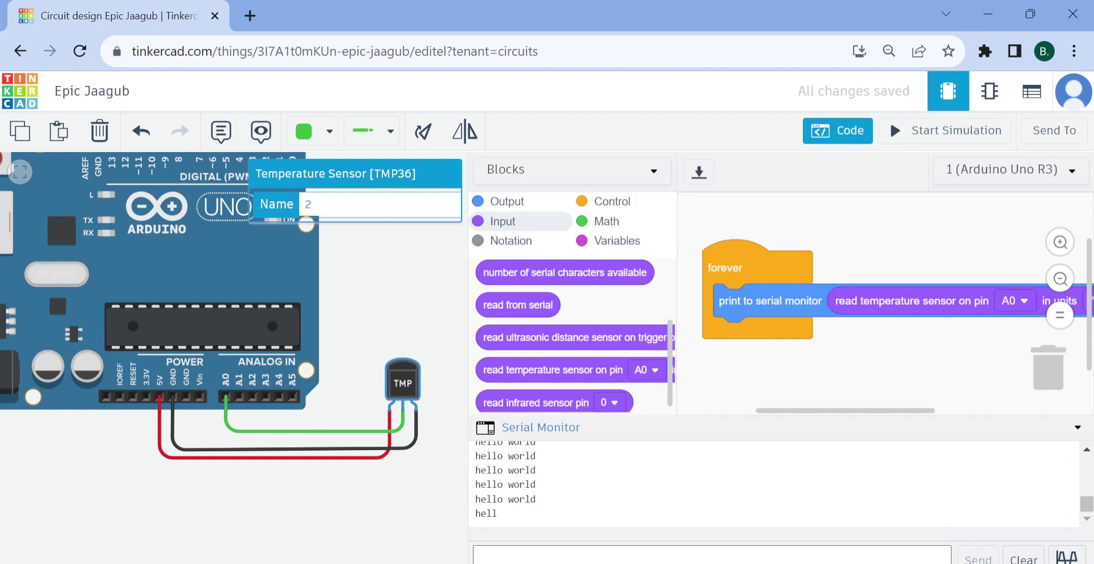
# Open the Windows quick settings, turn Wi-Fi off and on again to reconnect, and return to the circuit
pyautogui.press('super+a')
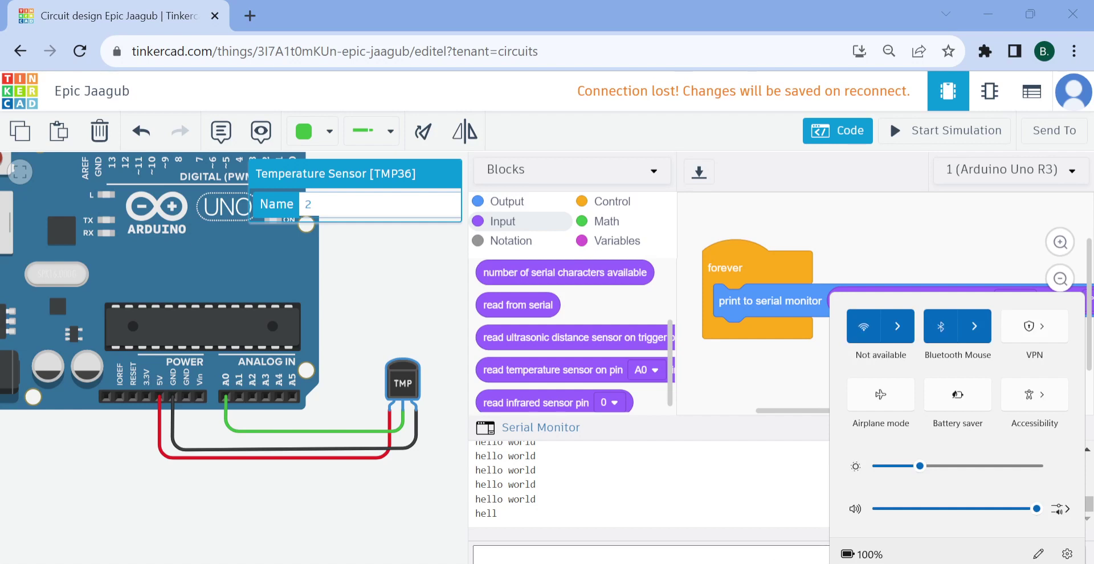
pyautogui.press('Escape')
pyautogui.press('super+a')
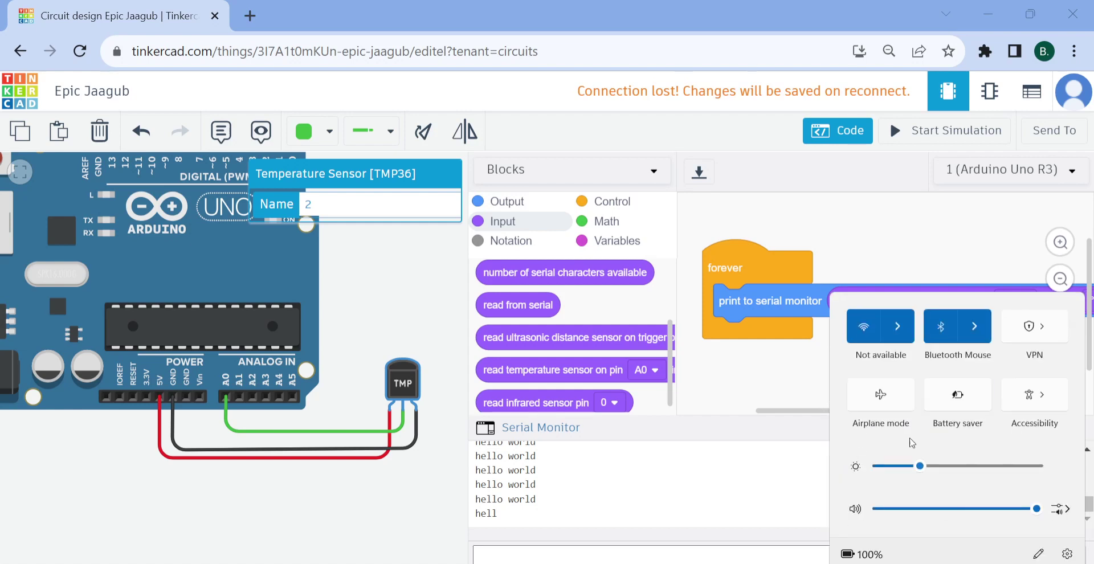
pyautogui.click(901, 324)
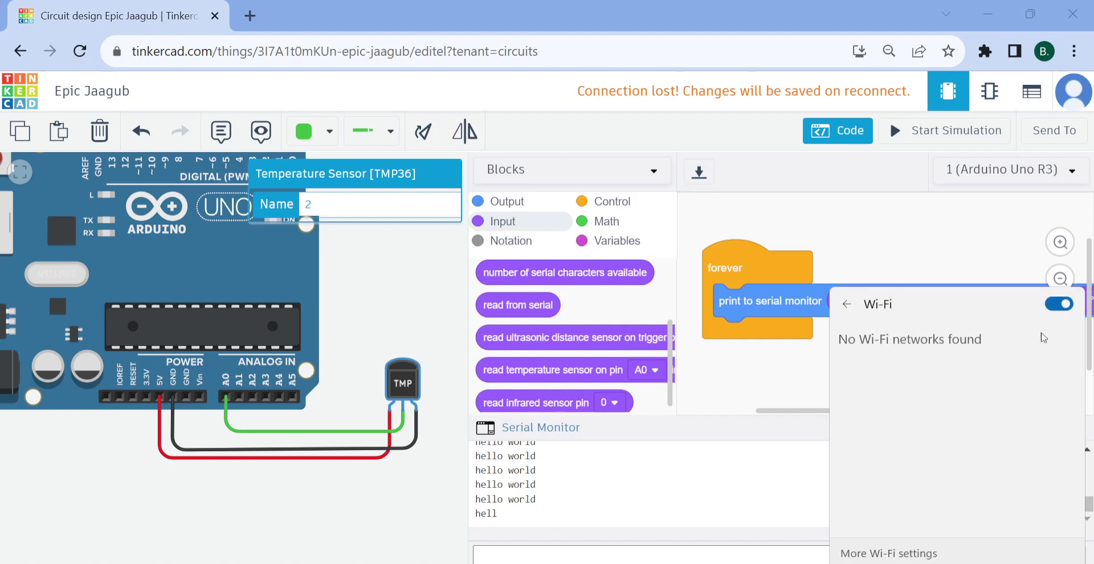
pyautogui.click(1056, 308)
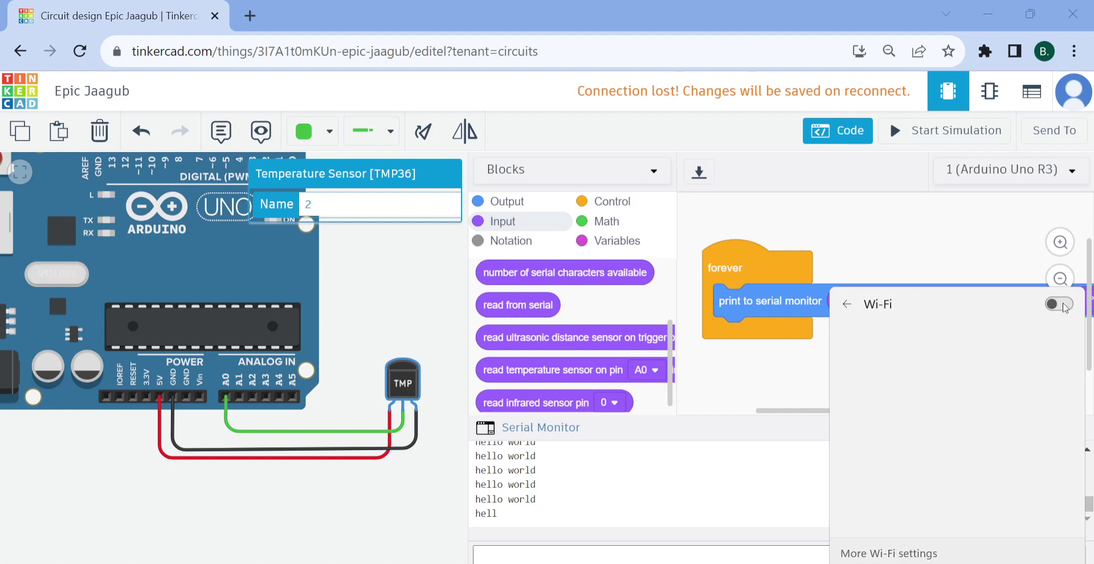
pyautogui.click(846, 305)
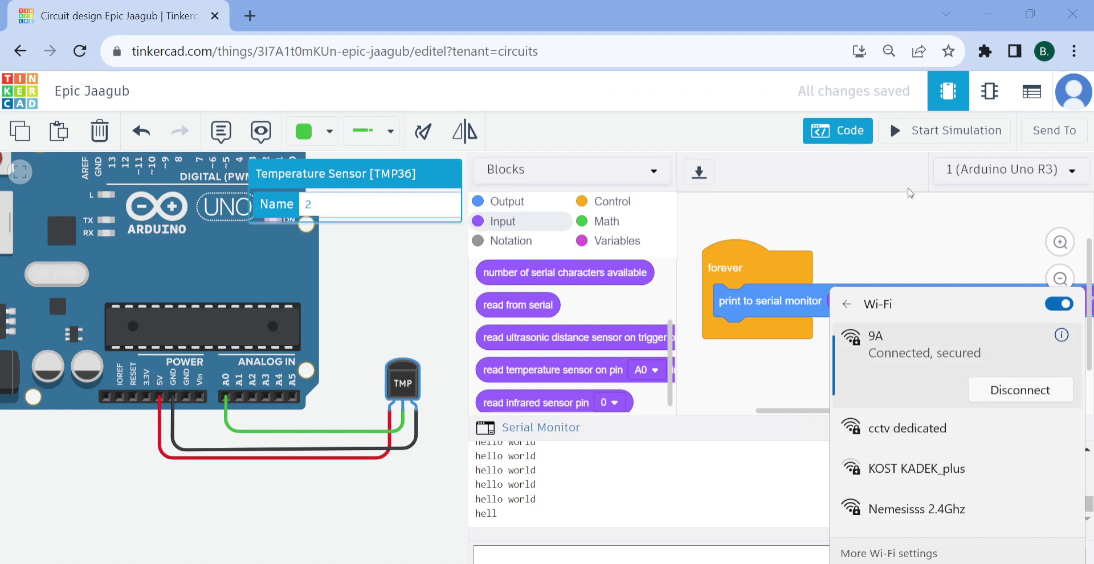
pyautogui.click(910, 193)
# Run the simulation and vary the TMP36 temperature to about 58, 125 and 51 °C to examine the serial readings
pyautogui.click(922, 131)
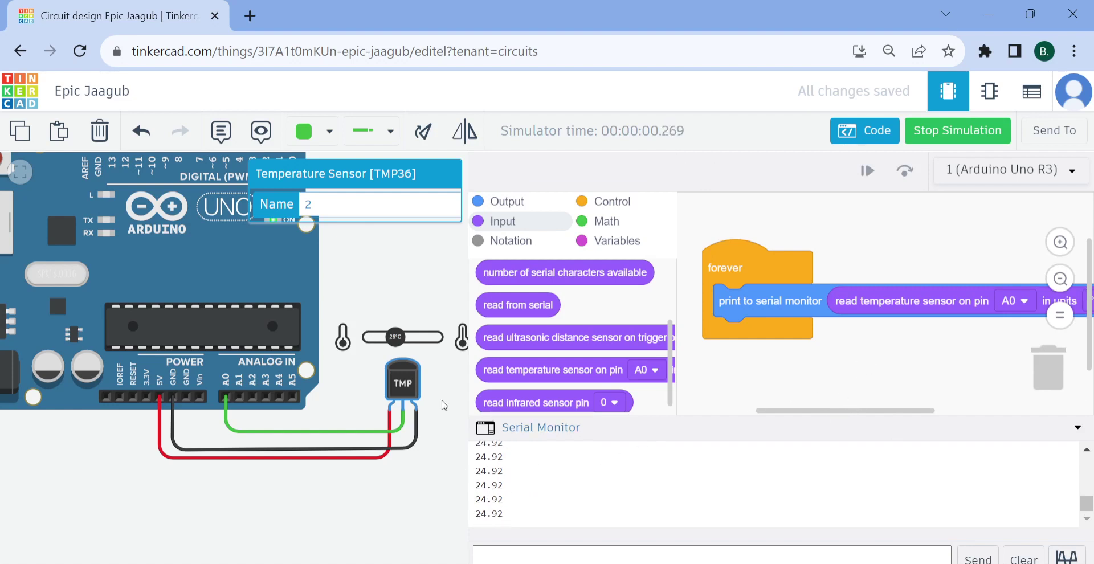
pyautogui.scroll(2, 415, 291)
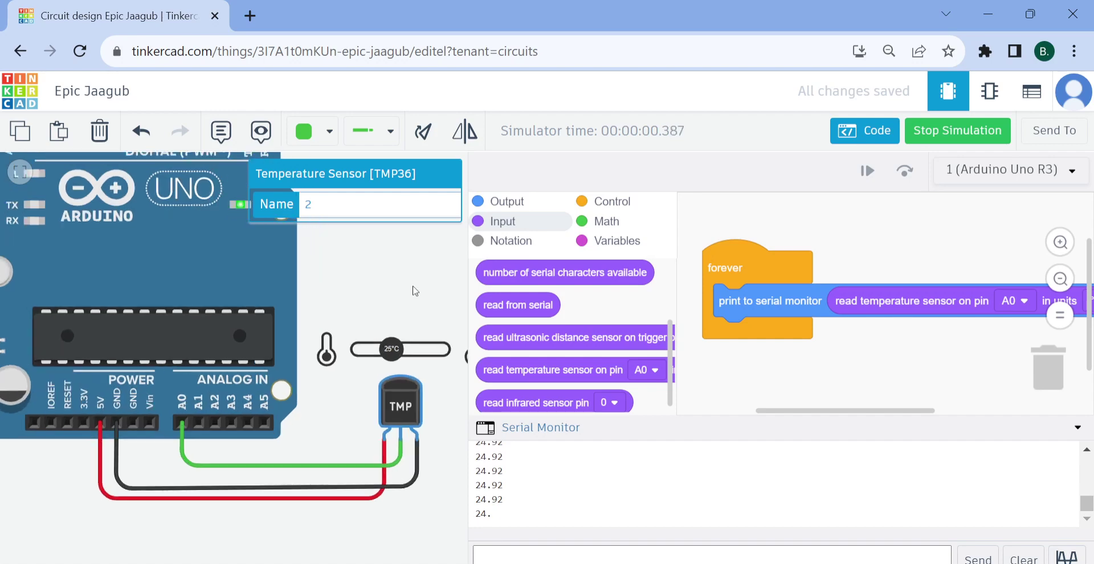
pyautogui.scroll(3, 415, 291)
pyautogui.click(300, 251)
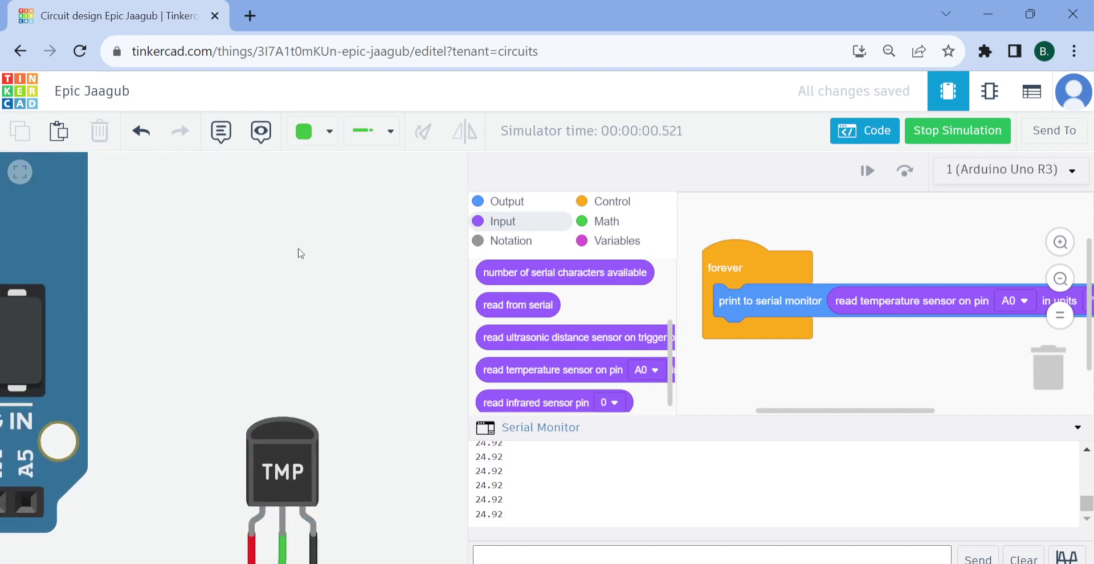
pyautogui.click(265, 500)
pyautogui.moveTo(265, 365); pyautogui.dragTo(299, 373)
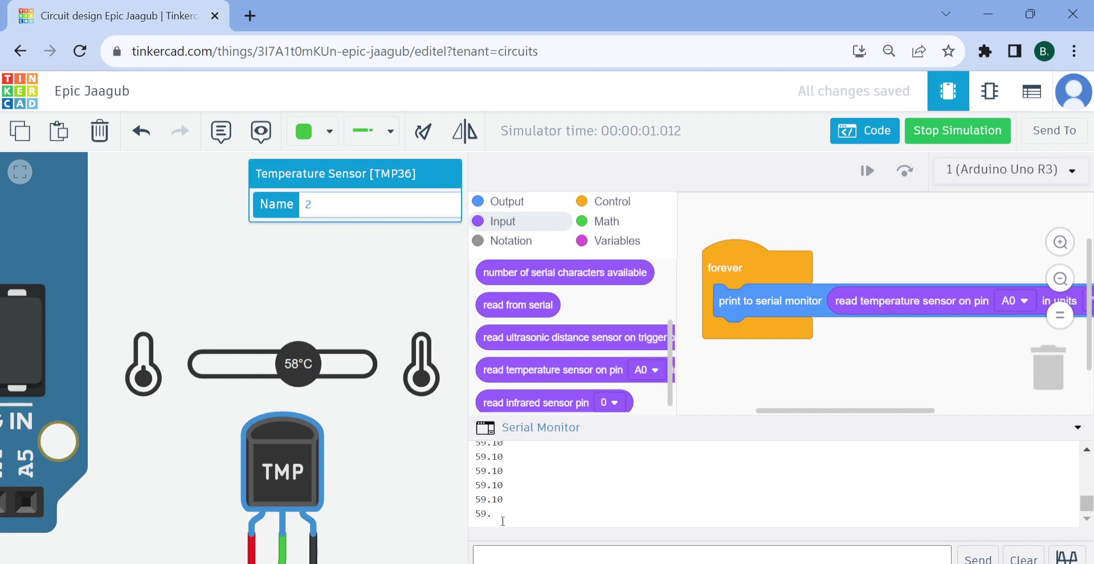
pyautogui.moveTo(296, 352); pyautogui.dragTo(374, 377)
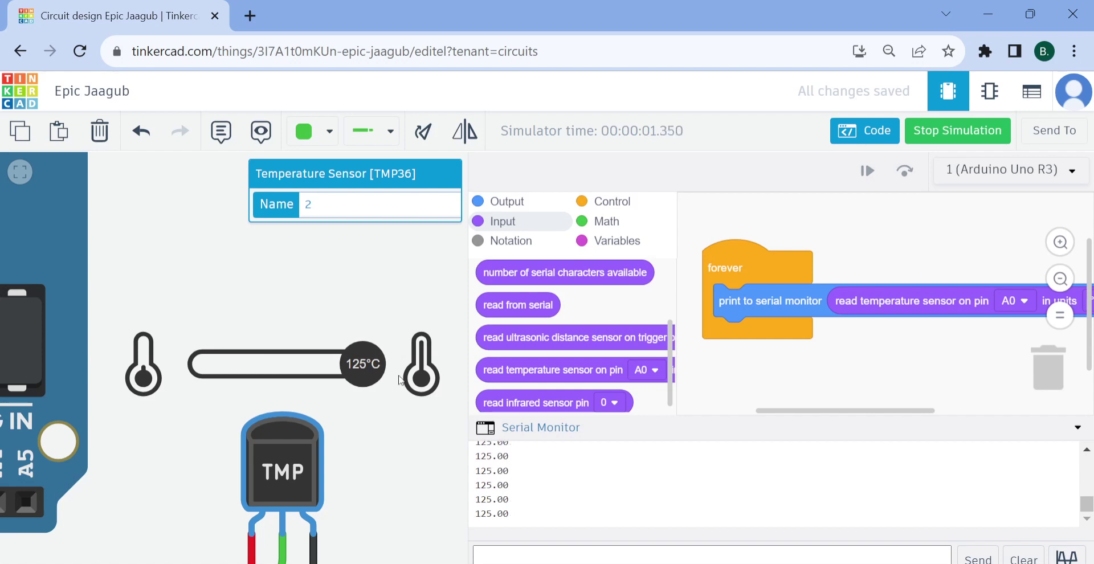
pyautogui.moveTo(367, 380); pyautogui.dragTo(292, 393)
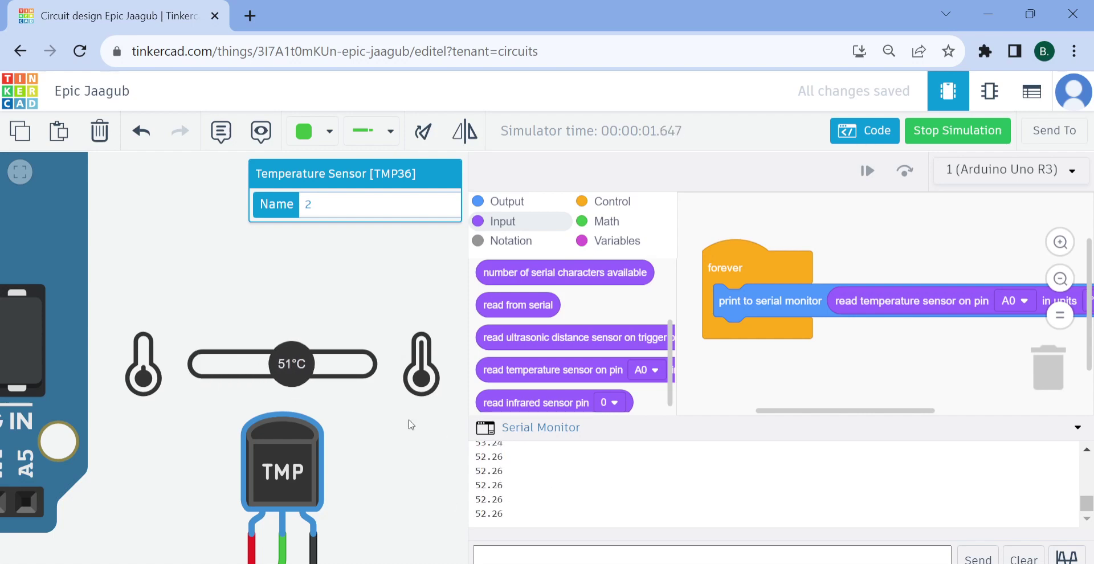
# Set the simulated TMP36 temperature to about 45 °C to check the serial output, widen the circuit area, and stop the simulation
pyautogui.scroll(-4, 344, 317)
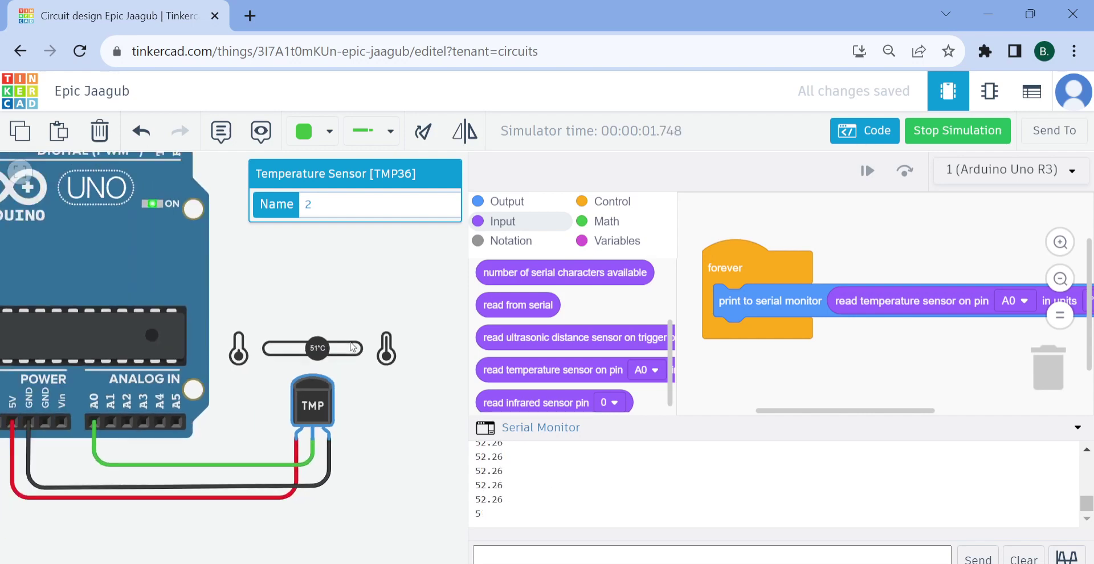
pyautogui.scroll(-1, 351, 343)
pyautogui.moveTo(324, 351)
pyautogui.mouseDown()
pyautogui.moveTo(340, 350)
pyautogui.moveTo(303, 359)
pyautogui.moveTo(319, 361)
pyautogui.mouseUp()
pyautogui.scroll(-1, 364, 310)
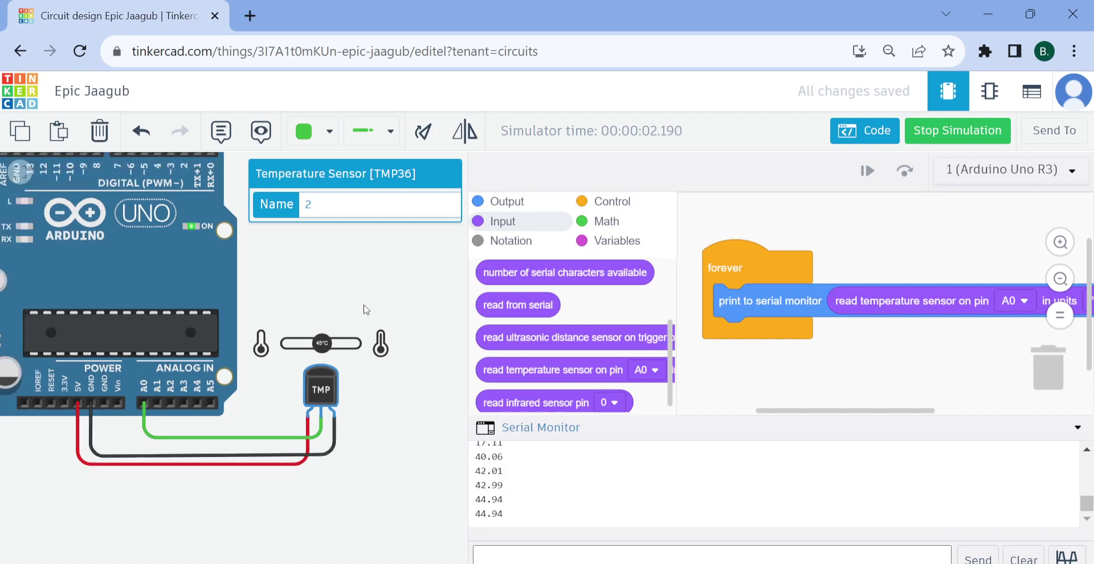
pyautogui.scroll(-1, 365, 310)
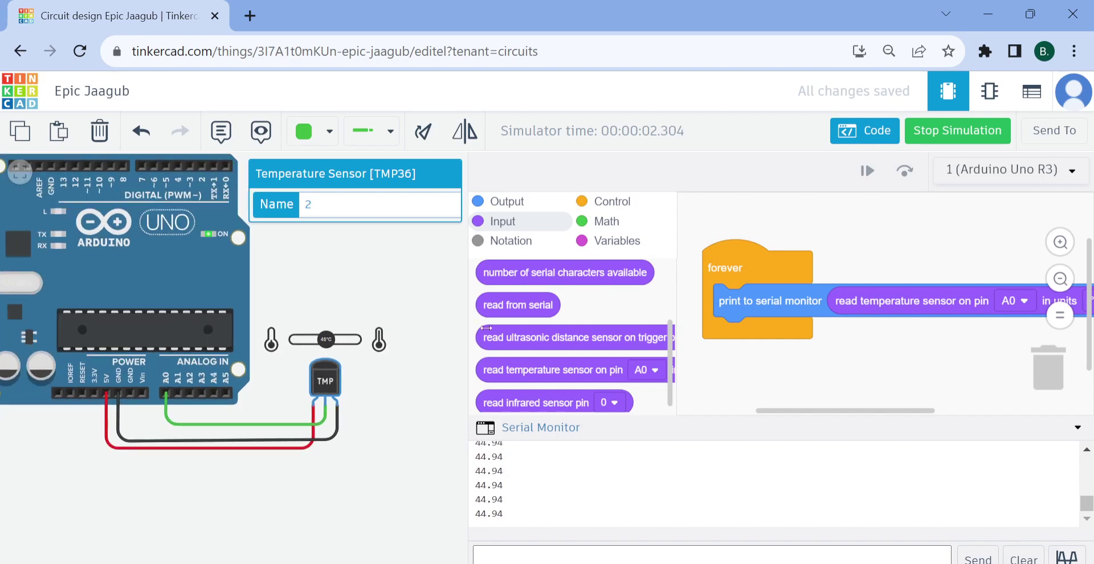
pyautogui.moveTo(486, 327); pyautogui.dragTo(579, 333)
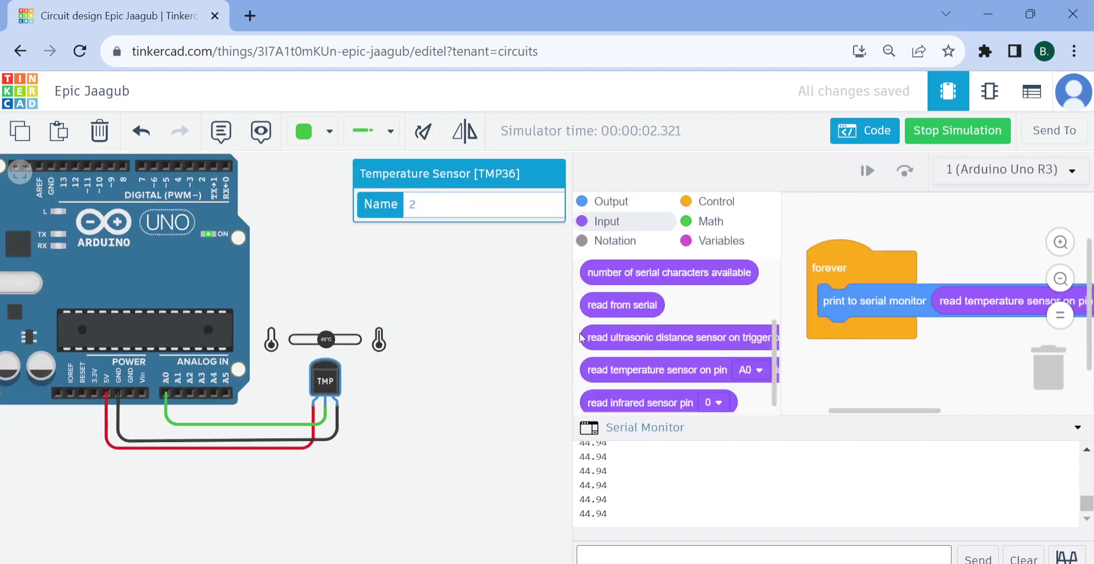
pyautogui.click(959, 135)
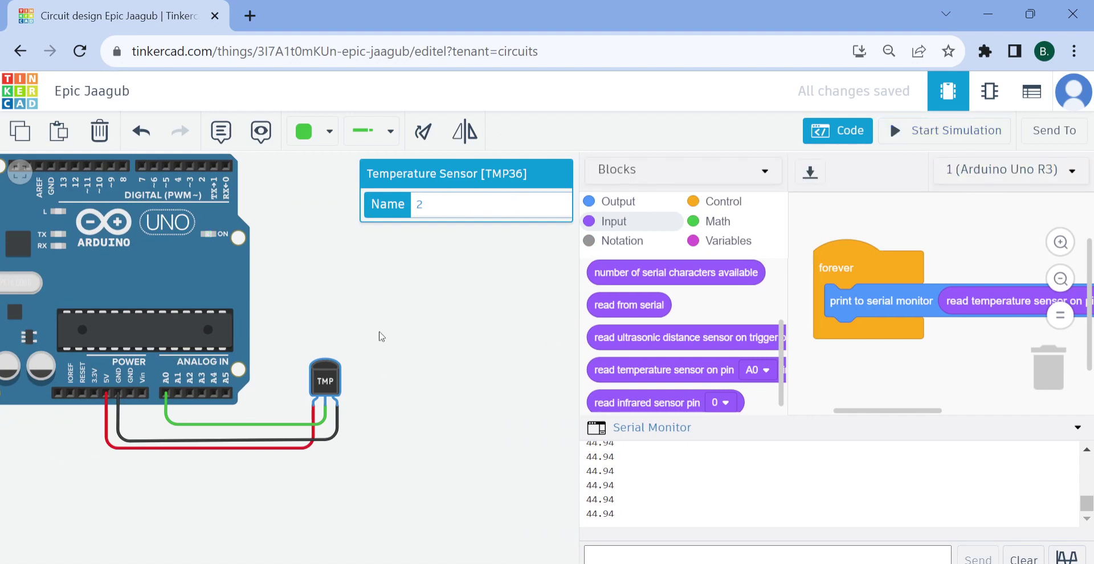
# Close the code editor and place a DC Motor above the temperature sensor, beside the Arduino
pyautogui.click(369, 313)
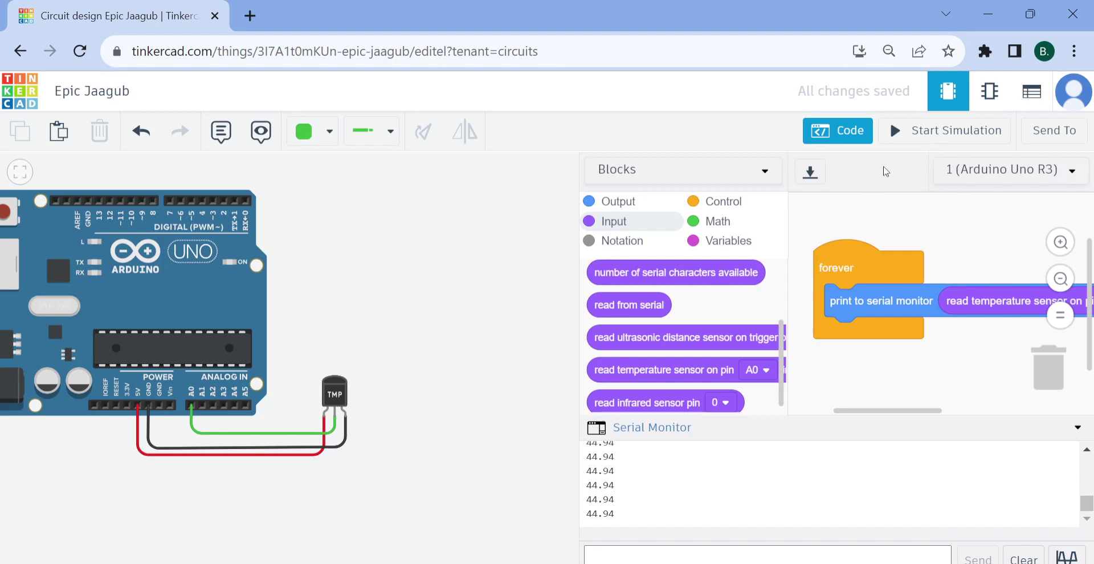
pyautogui.click(839, 143)
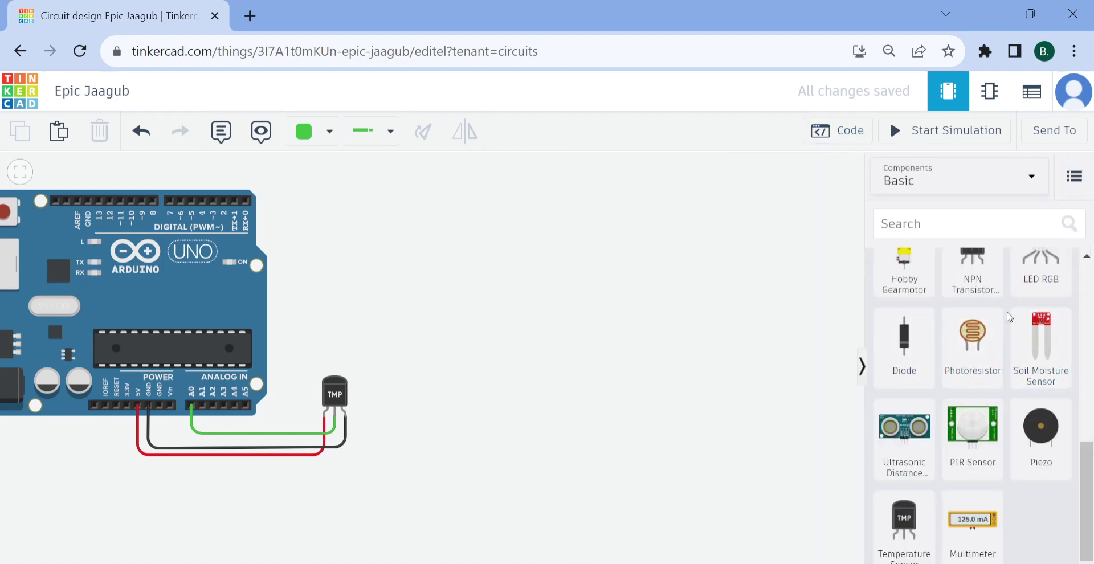
pyautogui.scroll(5, 1009, 317)
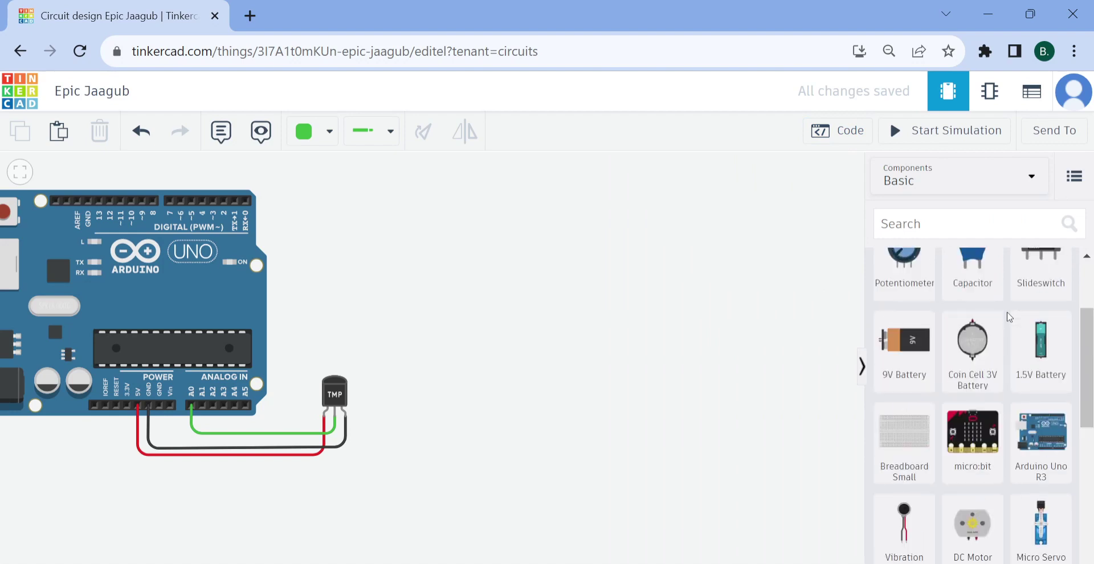
pyautogui.scroll(3, 1009, 317)
pyautogui.scroll(-5, 1009, 317)
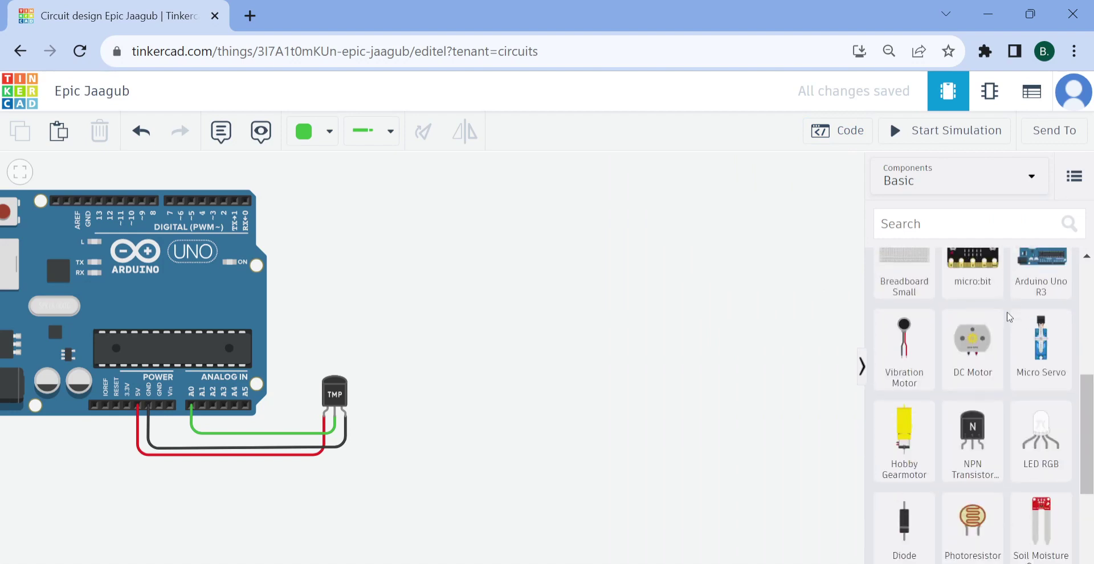
pyautogui.click(975, 348)
pyautogui.click(441, 301)
pyautogui.moveTo(441, 301); pyautogui.dragTo(343, 334)
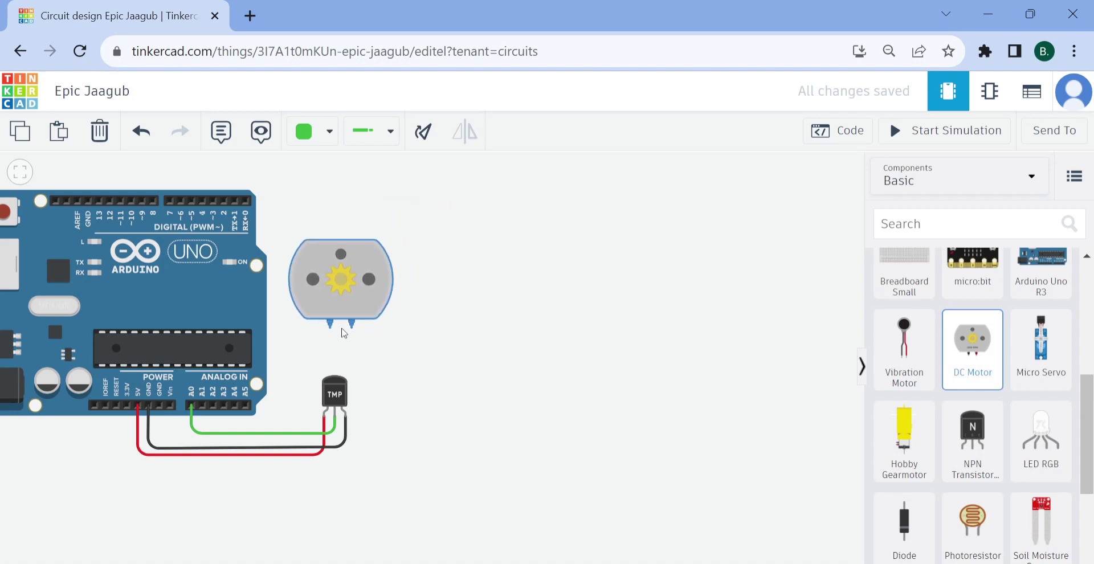
# Wire the DC motor's black terminal around the temperature sensor to the sensor's GND pin
pyautogui.click(499, 369)
pyautogui.moveTo(472, 323); pyautogui.dragTo(578, 349)
pyautogui.scroll(3, 520, 361)
pyautogui.scroll(1, 578, 349)
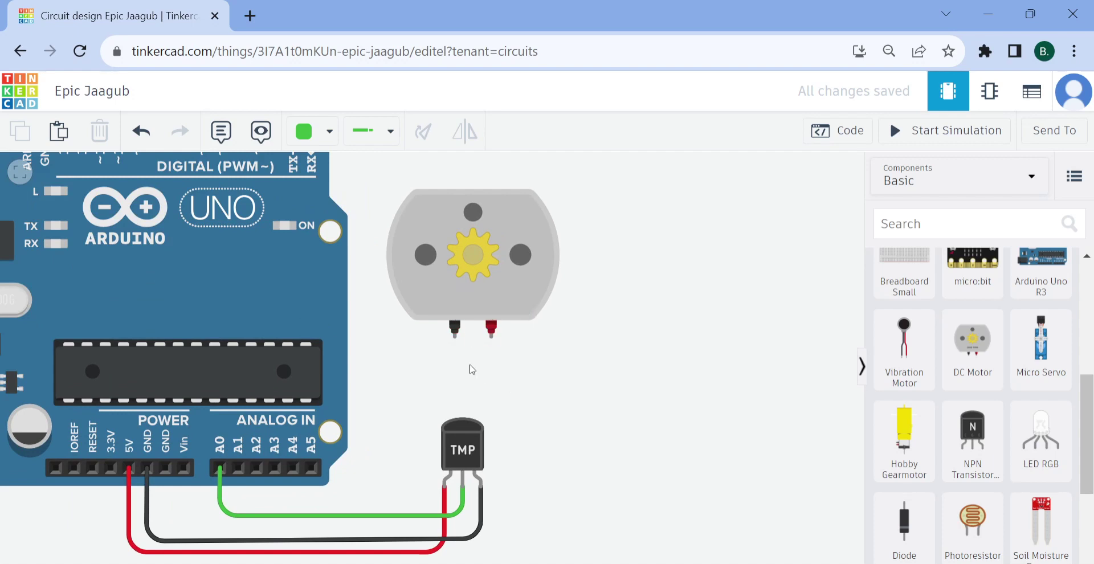
pyautogui.click(455, 338)
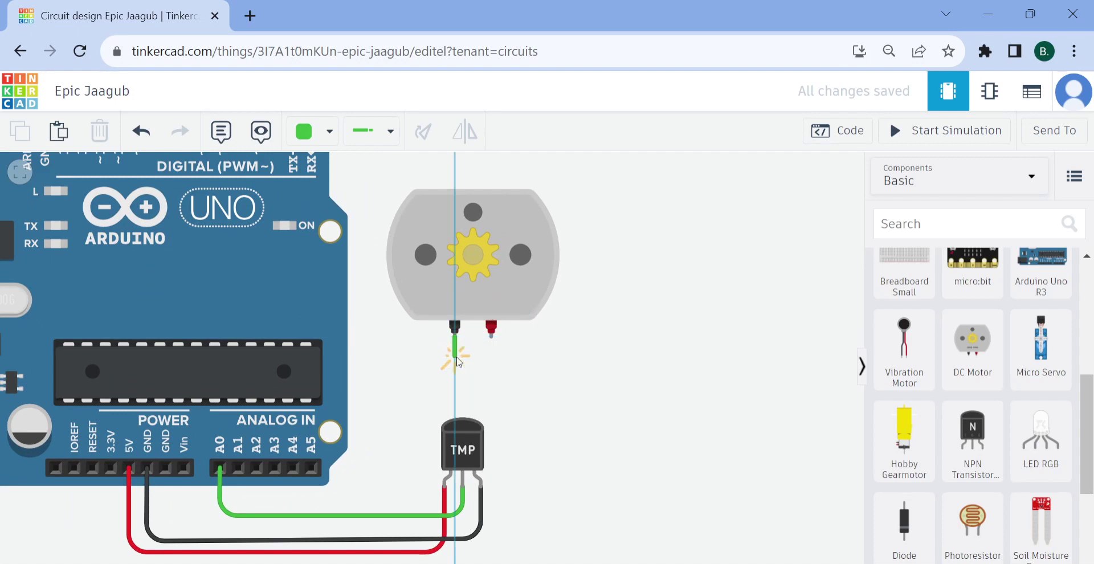
pyautogui.click(455, 357)
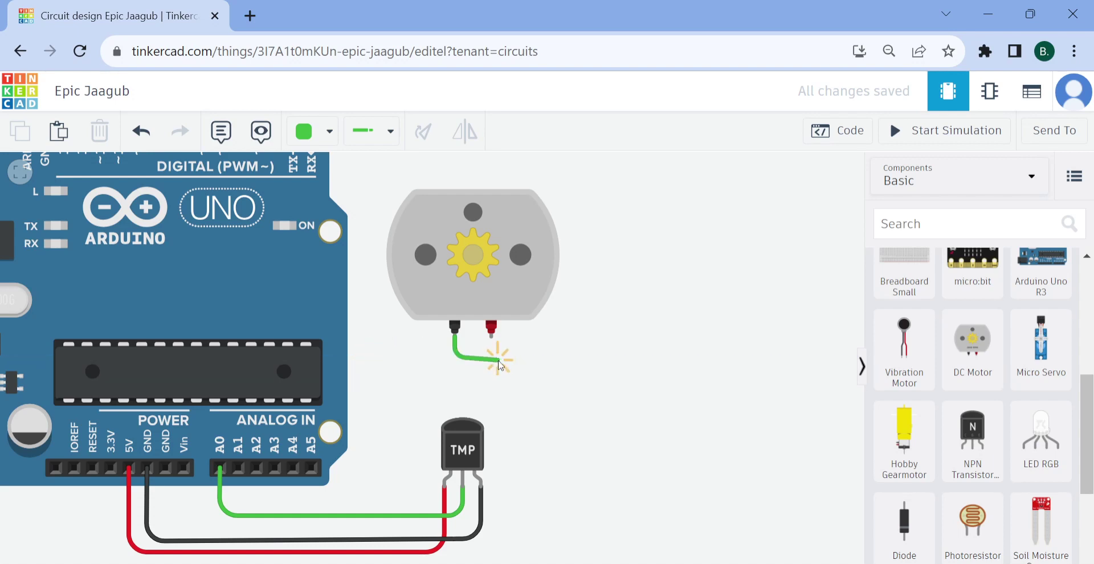
pyautogui.click(455, 401)
pyautogui.click(498, 403)
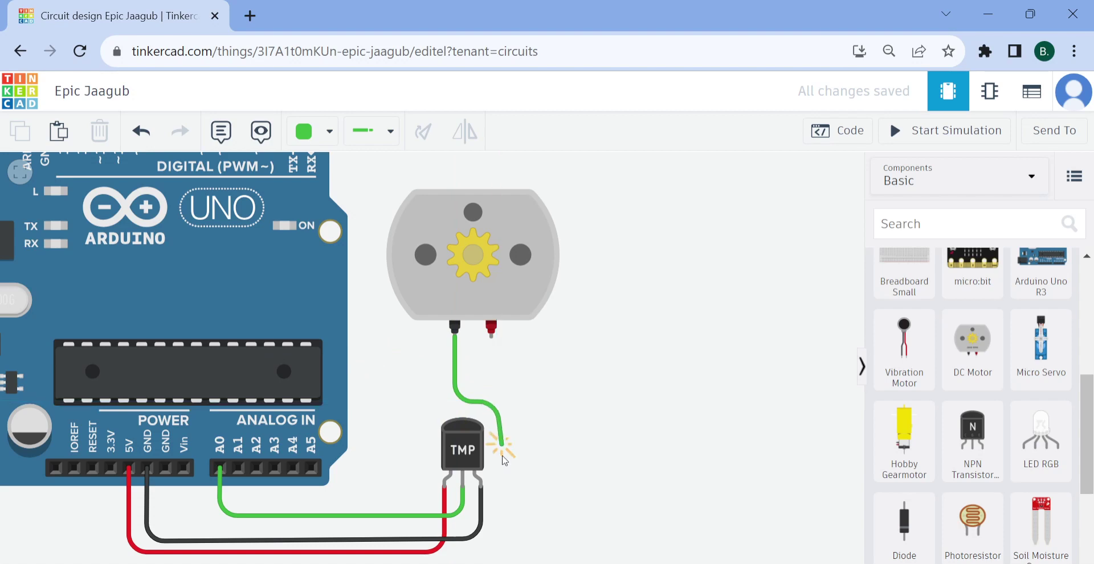
pyautogui.click(498, 492)
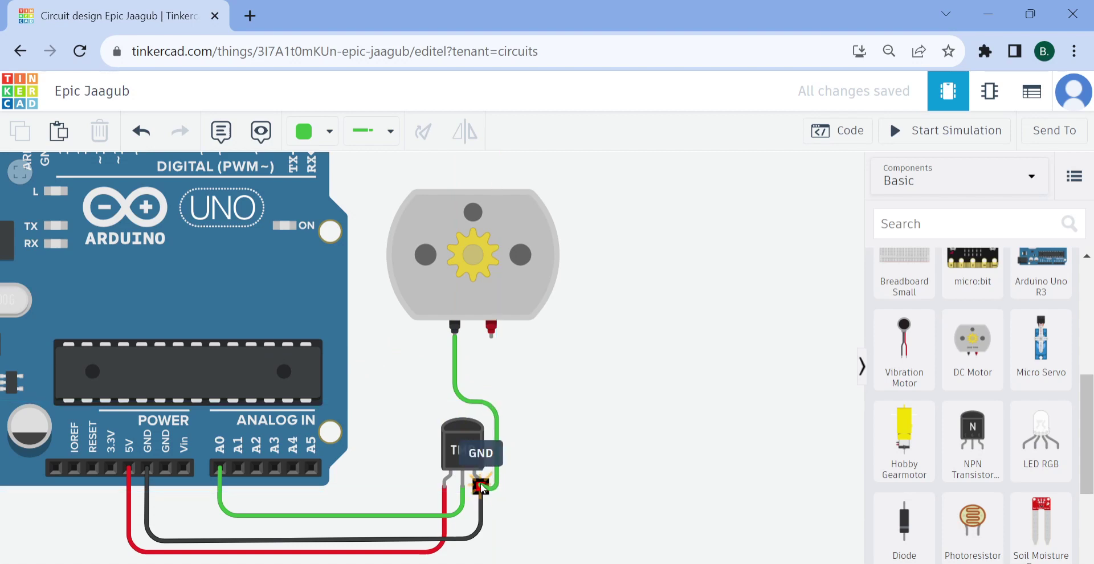
pyautogui.click(482, 489)
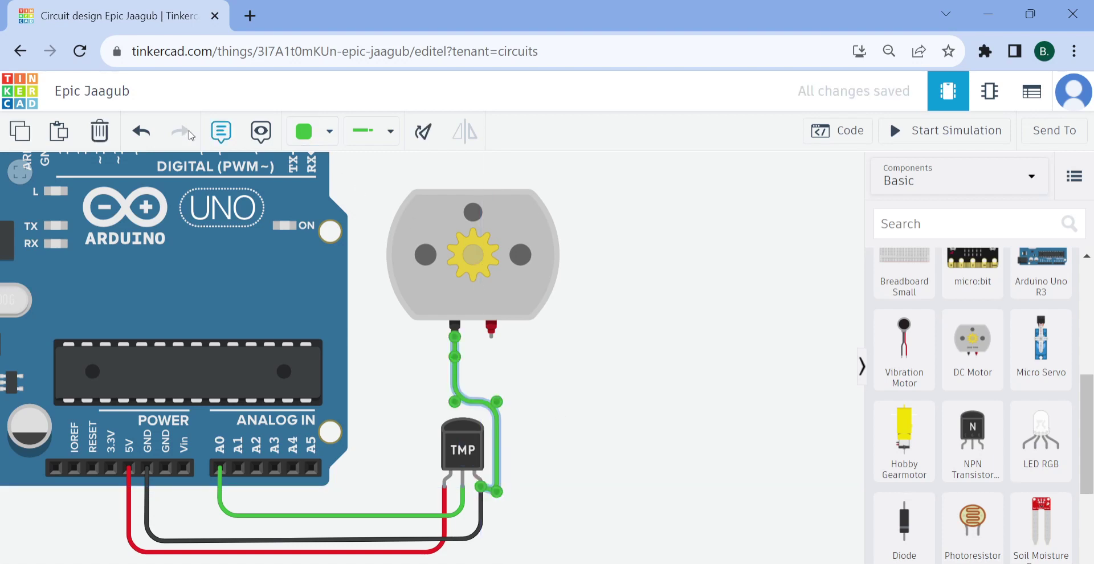
# Change the color of the motor's ground wire to black
pyautogui.click(328, 132)
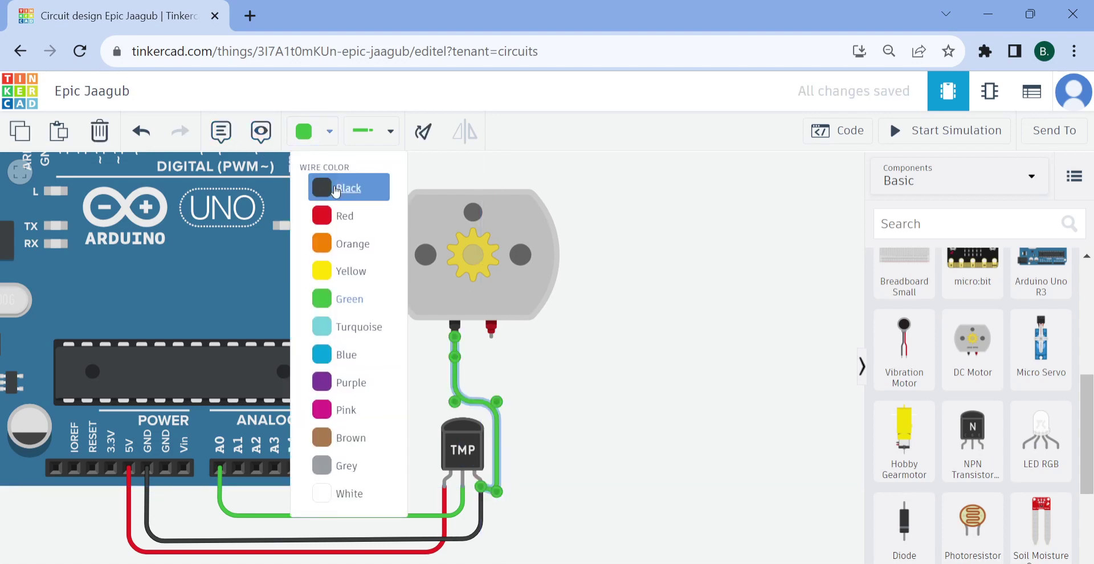
pyautogui.click(328, 188)
pyautogui.click(648, 376)
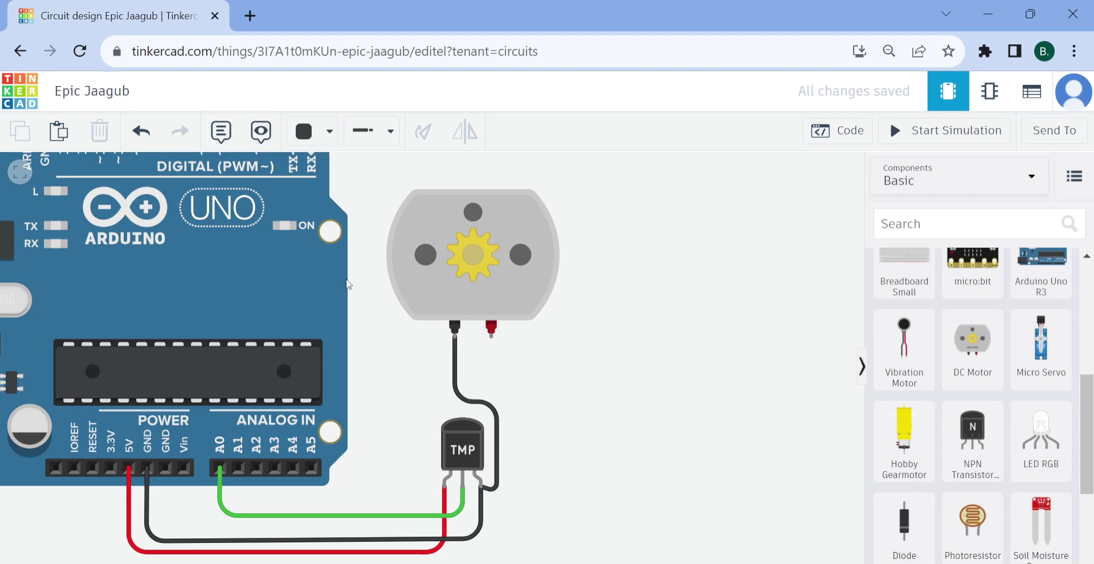
# Wire the DC motor's red terminal around the motor and above the Arduino to digital pin 13
pyautogui.scroll(-2, 347, 279)
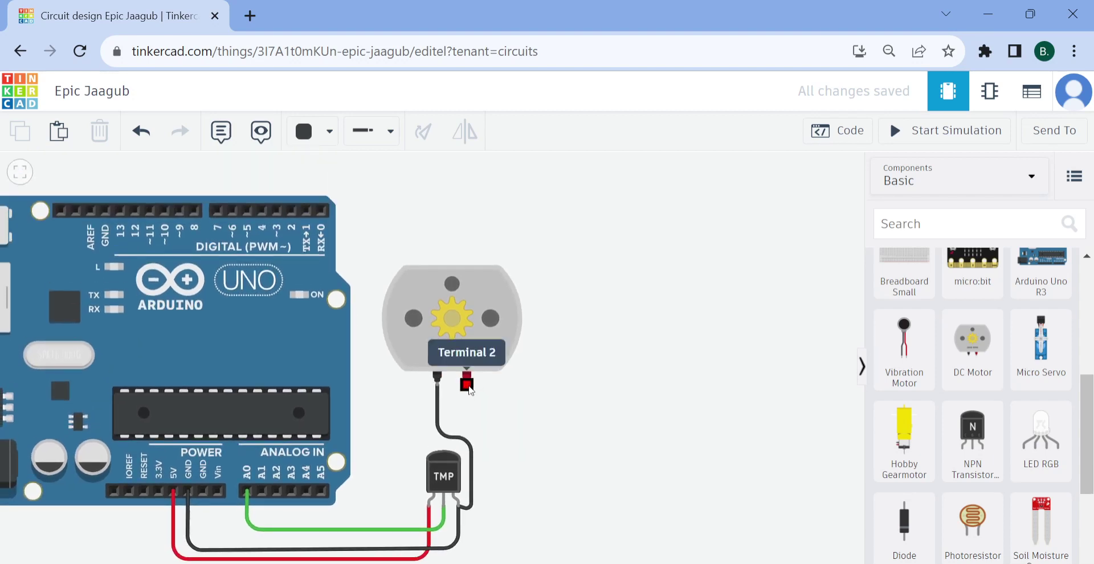
pyautogui.click(471, 393)
pyautogui.click(468, 394)
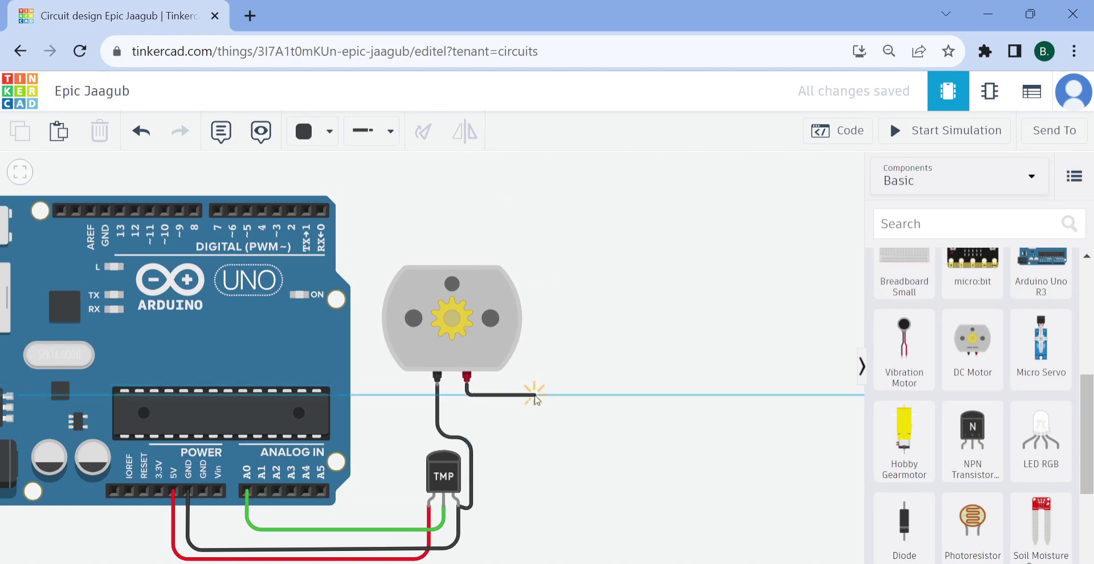
pyautogui.click(535, 395)
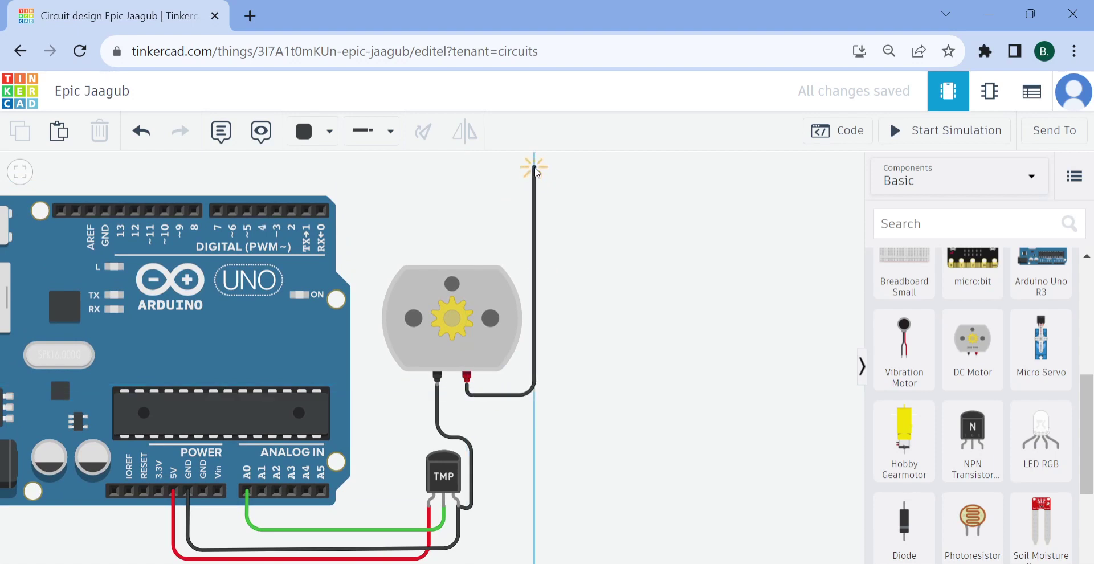
pyautogui.click(534, 167)
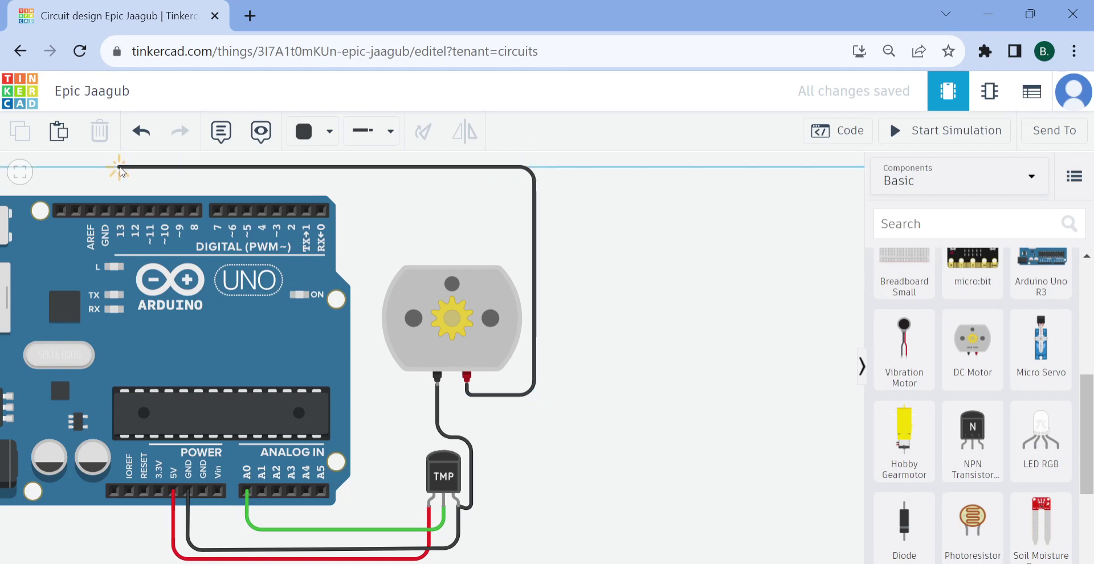
pyautogui.click(119, 167)
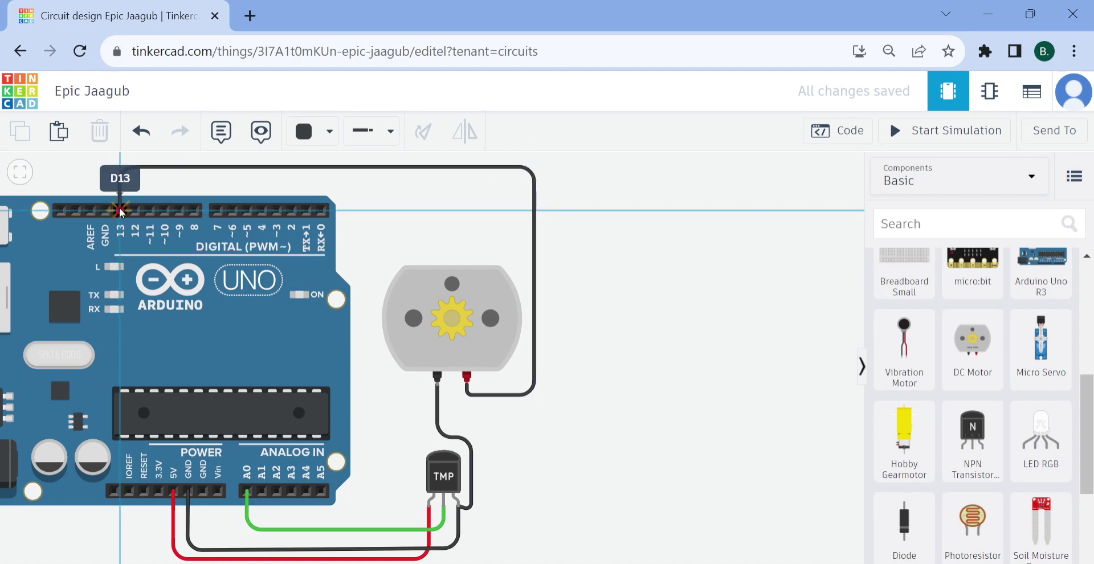
pyautogui.click(119, 209)
# Change the color of the wire between the motor and pin 13 to green
pyautogui.click(322, 132)
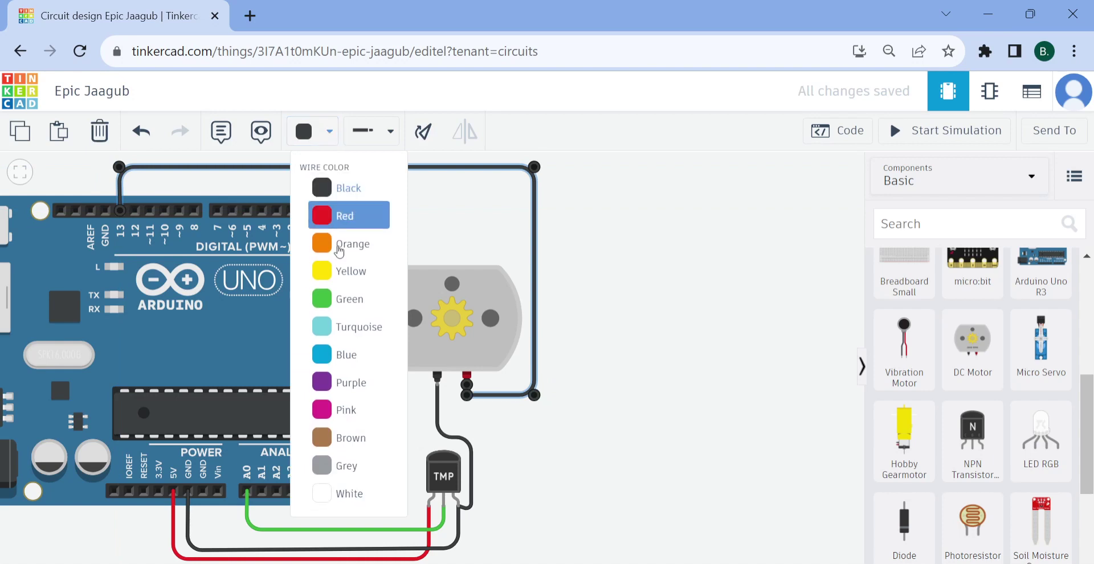
pyautogui.click(344, 302)
pyautogui.click(621, 314)
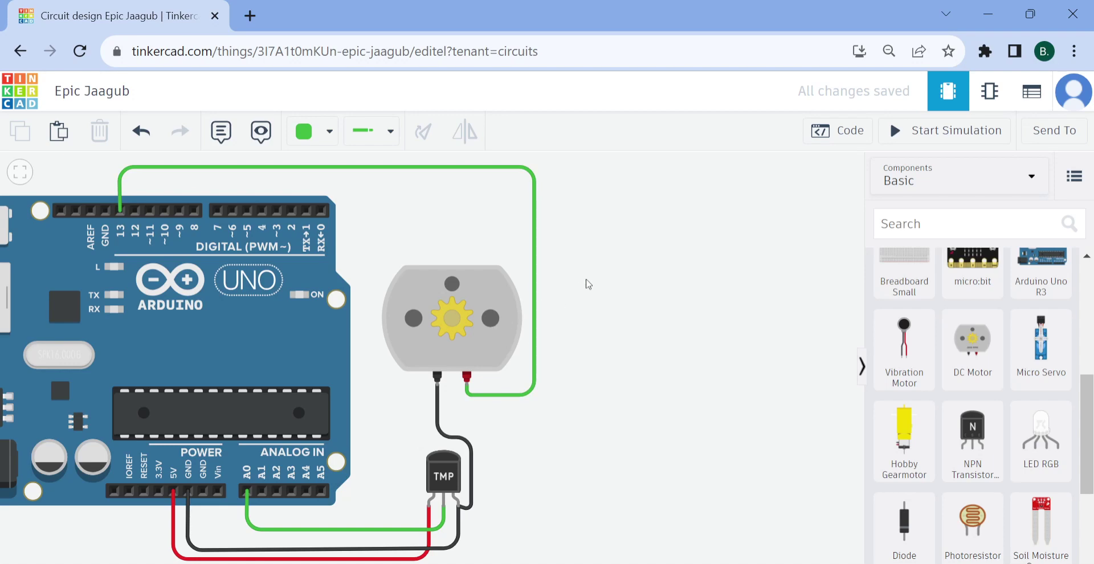
# Open the code editor and widen it, keeping the motor and temperature sensor in view
pyautogui.click(851, 134)
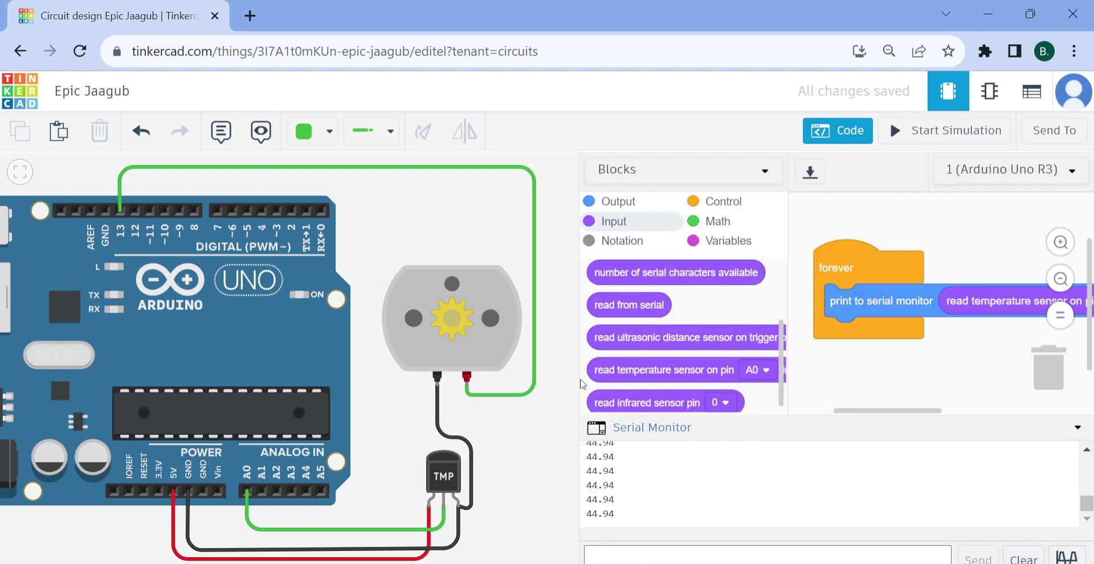
pyautogui.moveTo(349, 227); pyautogui.dragTo(236, 227)
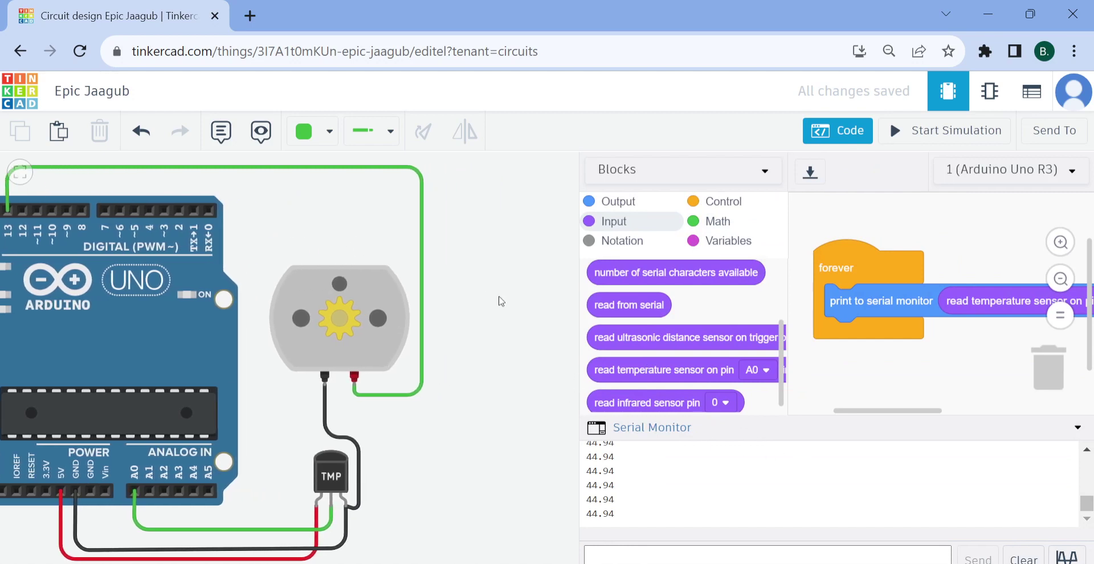
pyautogui.moveTo(579, 306); pyautogui.dragTo(478, 307)
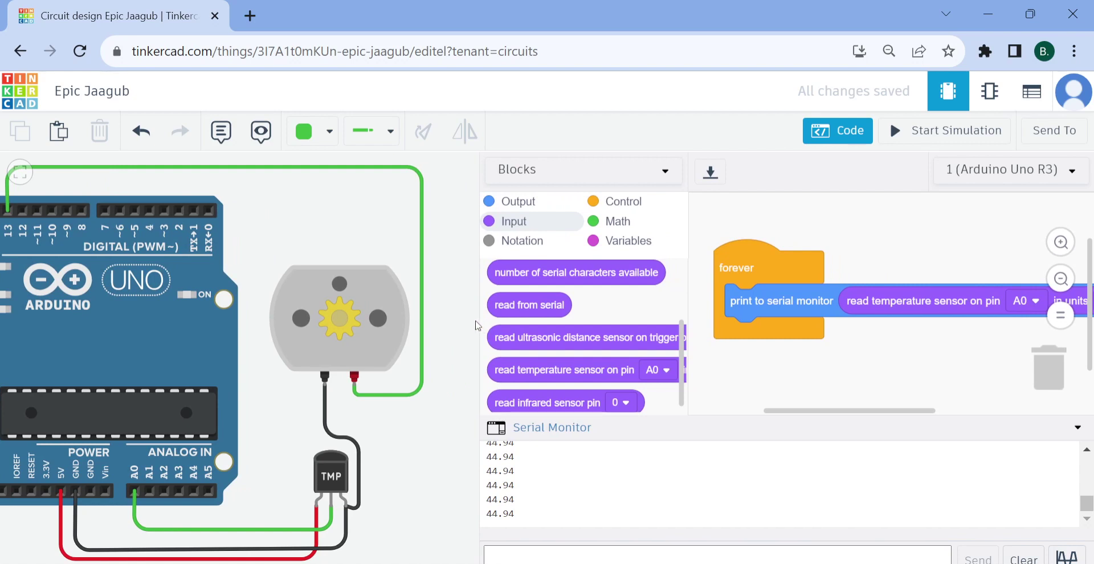
pyautogui.moveTo(477, 321); pyautogui.dragTo(431, 323)
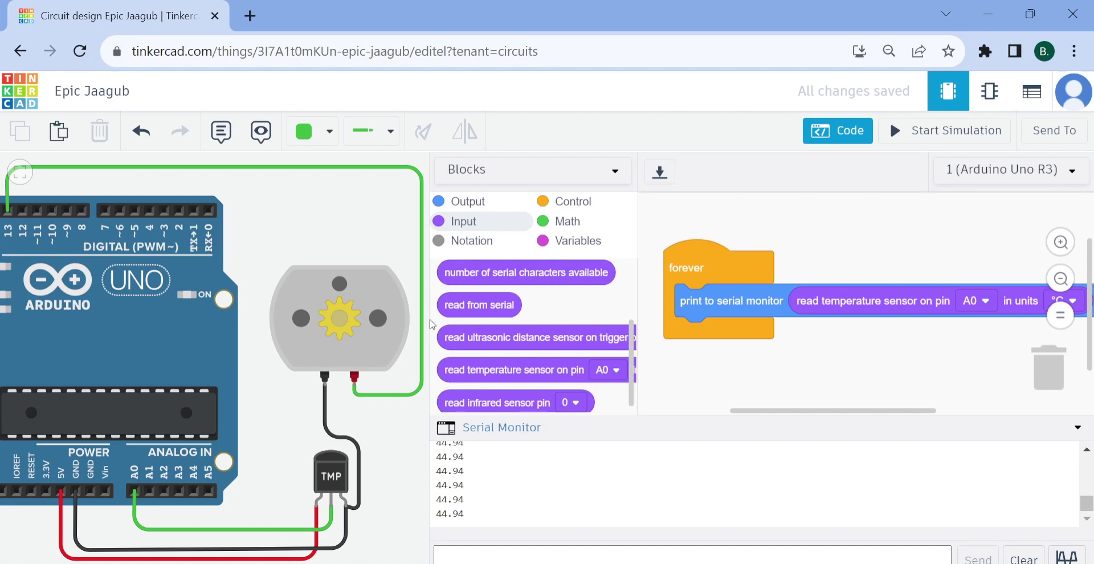
# Add an if-then-else block below the serial print block inside the forever loop, and collapse the Serial Monitor
pyautogui.click(583, 202)
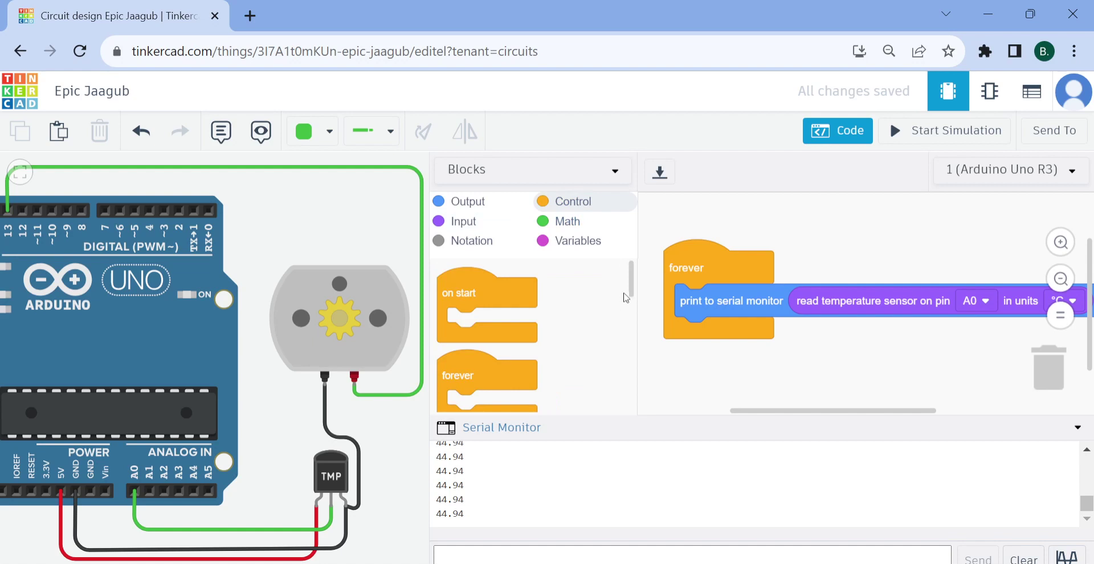
pyautogui.moveTo(631, 293); pyautogui.dragTo(638, 393)
pyautogui.moveTo(455, 299); pyautogui.dragTo(701, 347)
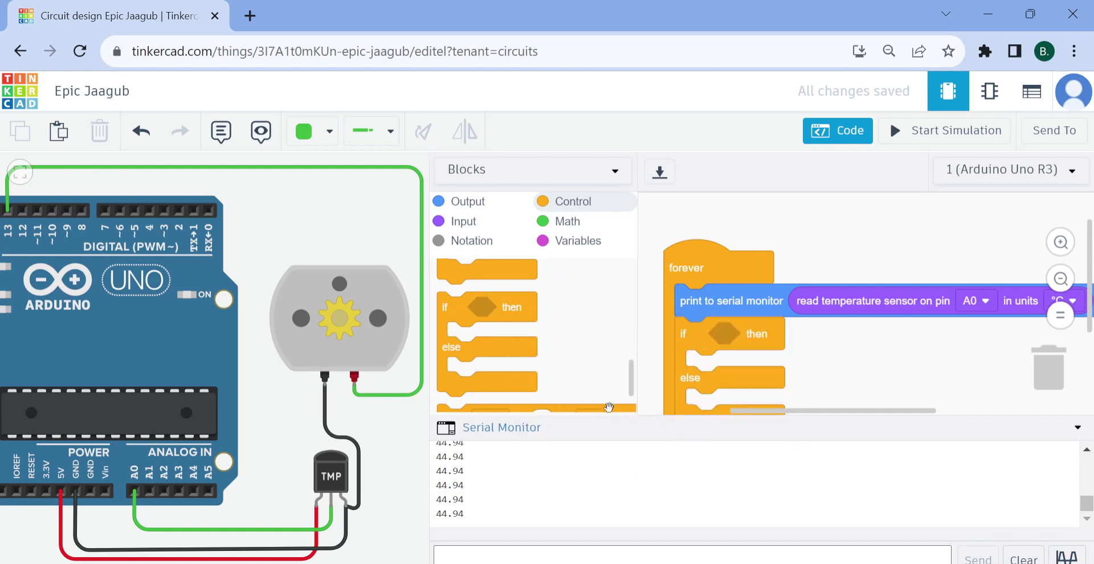
pyautogui.click(453, 436)
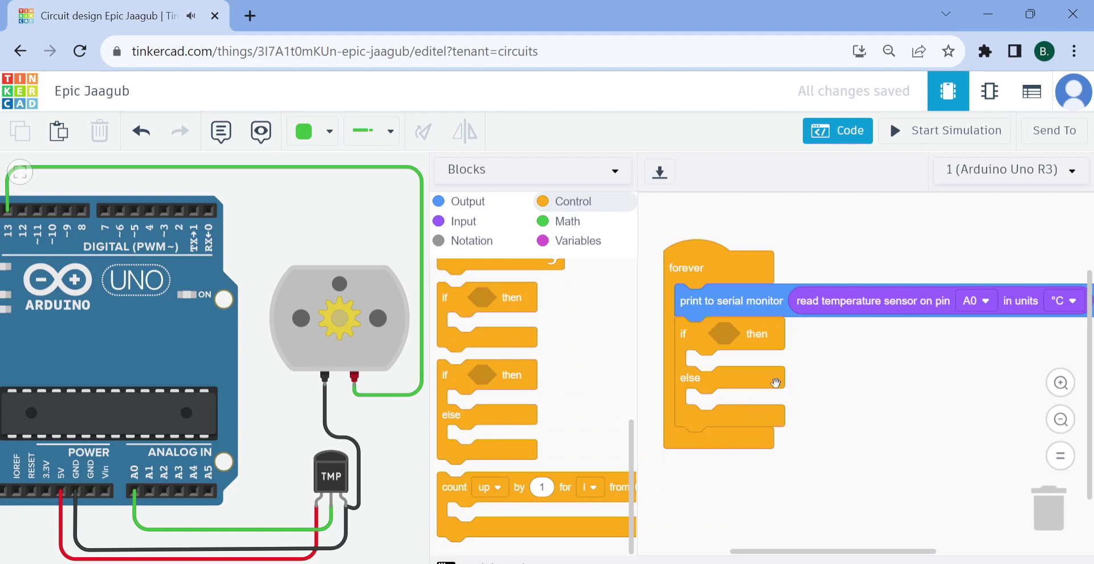
# Insert a less-than comparison block as the condition of the if-then-else block
pyautogui.click(485, 208)
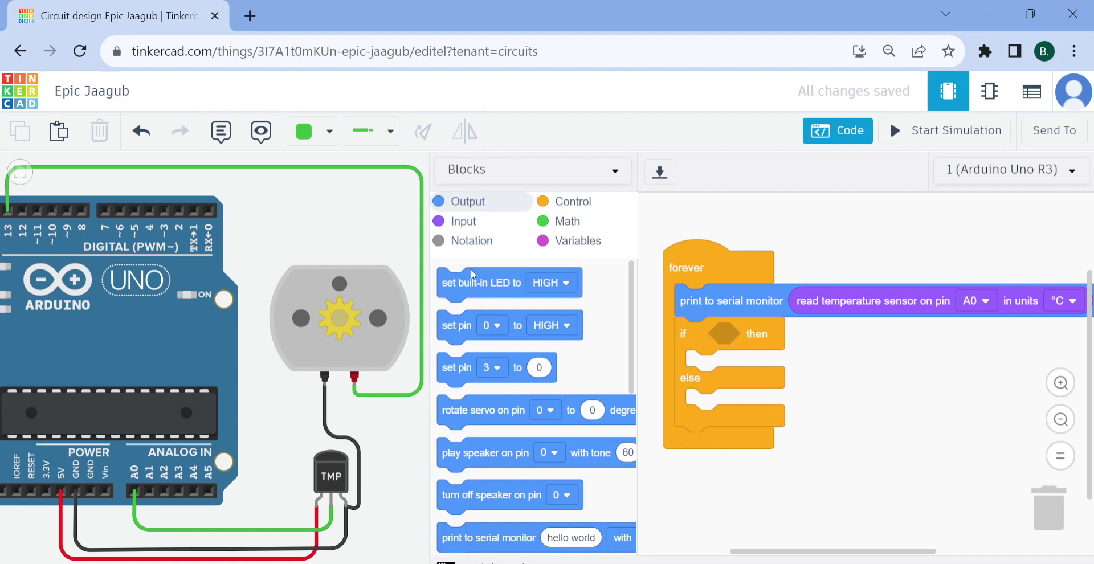
pyautogui.moveTo(455, 326)
pyautogui.mouseDown()
pyautogui.moveTo(705, 380)
pyautogui.moveTo(513, 347)
pyautogui.moveTo(453, 321)
pyautogui.mouseUp()
pyautogui.click(560, 223)
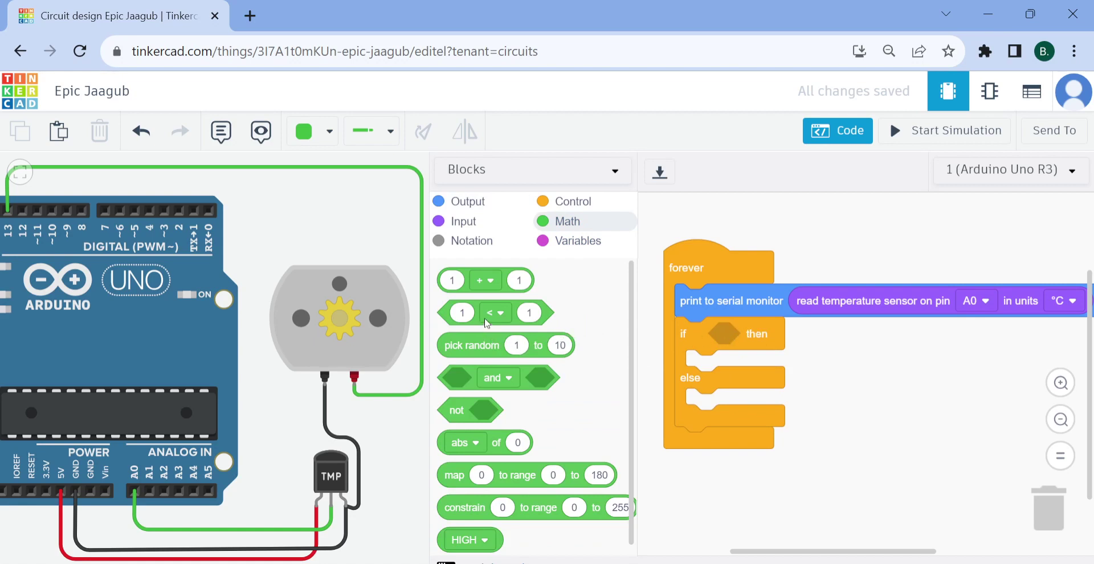
pyautogui.moveTo(487, 322); pyautogui.dragTo(707, 344)
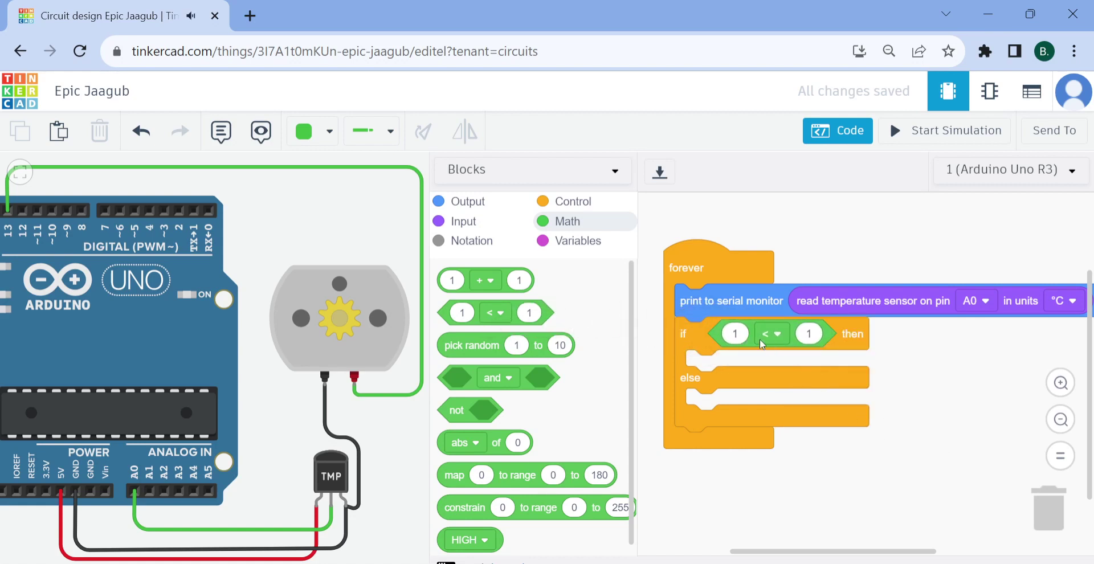
# Duplicate the A0 temperature sensor reading block and place the copy in the comparison's first operand
pyautogui.rightClick(826, 311)
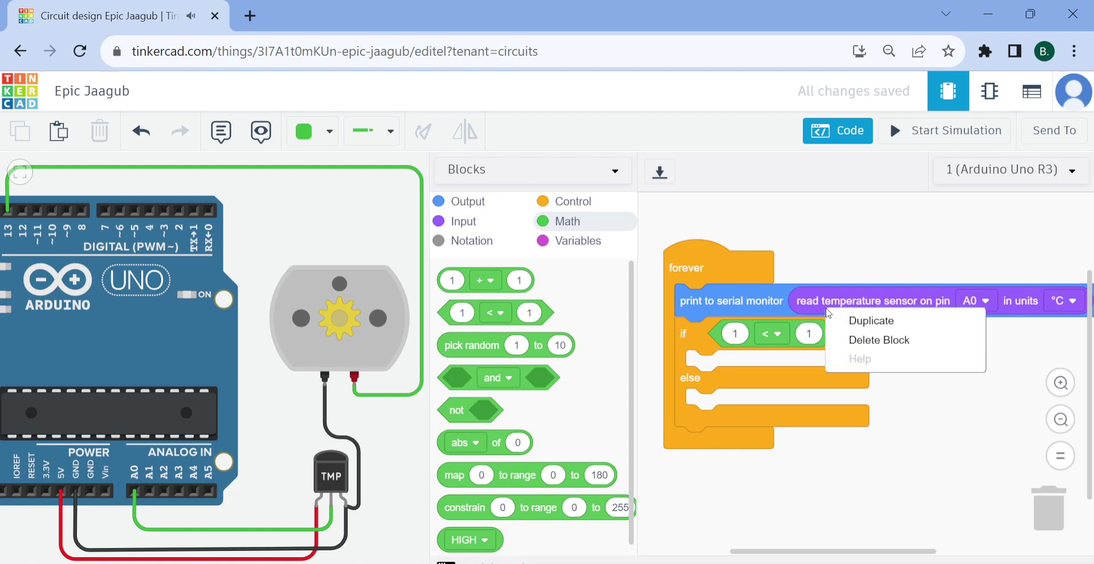
pyautogui.click(869, 321)
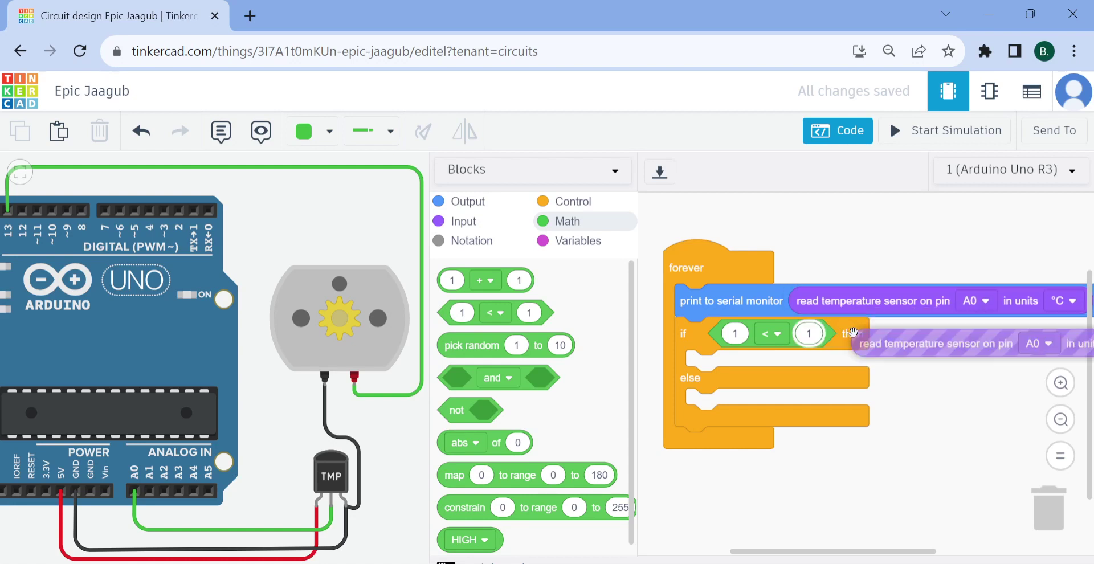
pyautogui.click(730, 327)
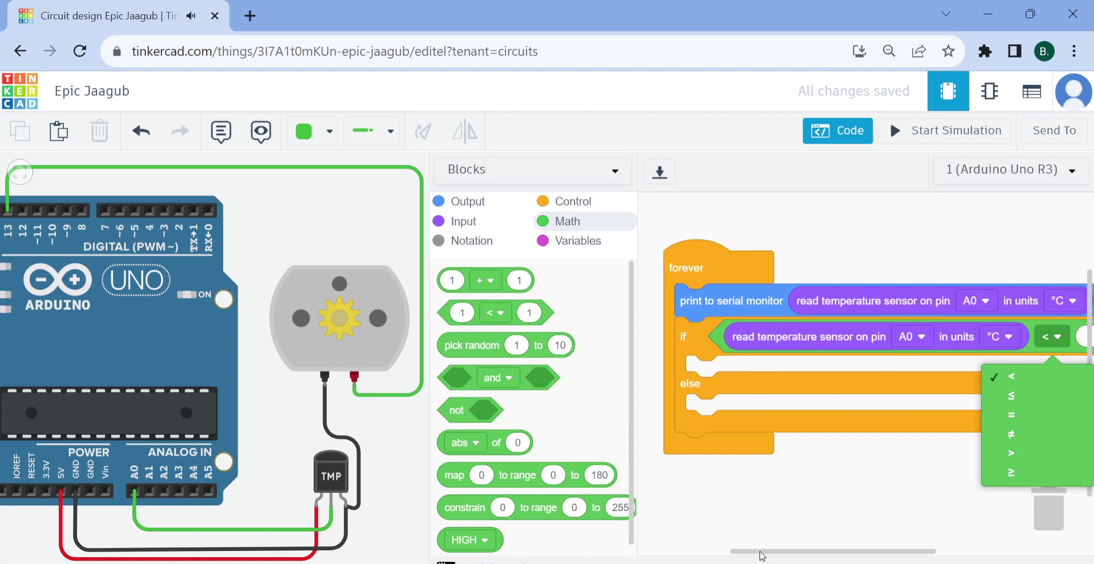
# Set the if condition's operator to > and its comparison value to 30
pyautogui.moveTo(762, 556); pyautogui.dragTo(810, 554)
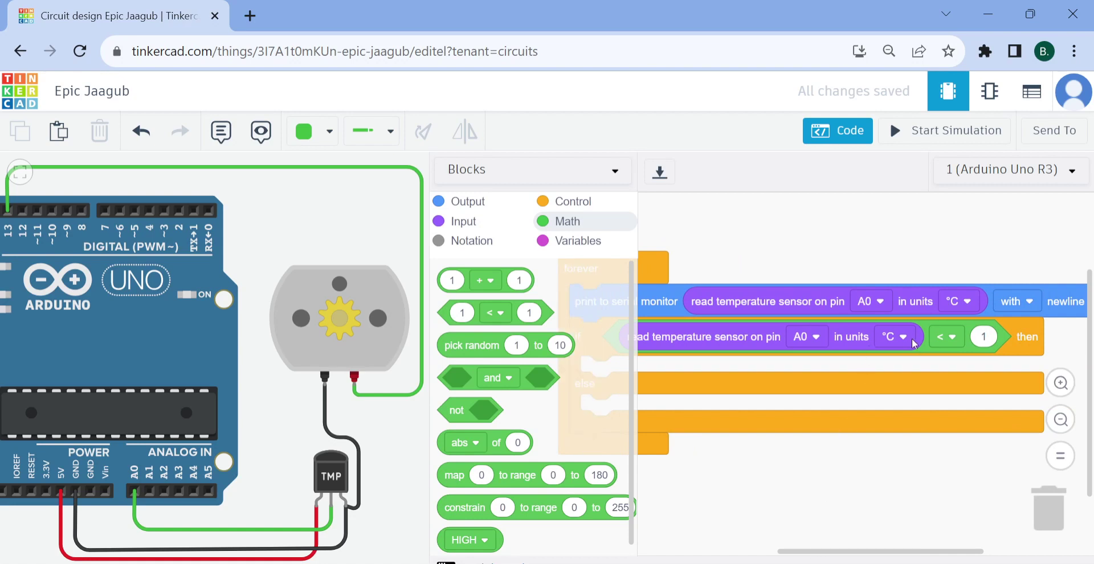
pyautogui.click(947, 337)
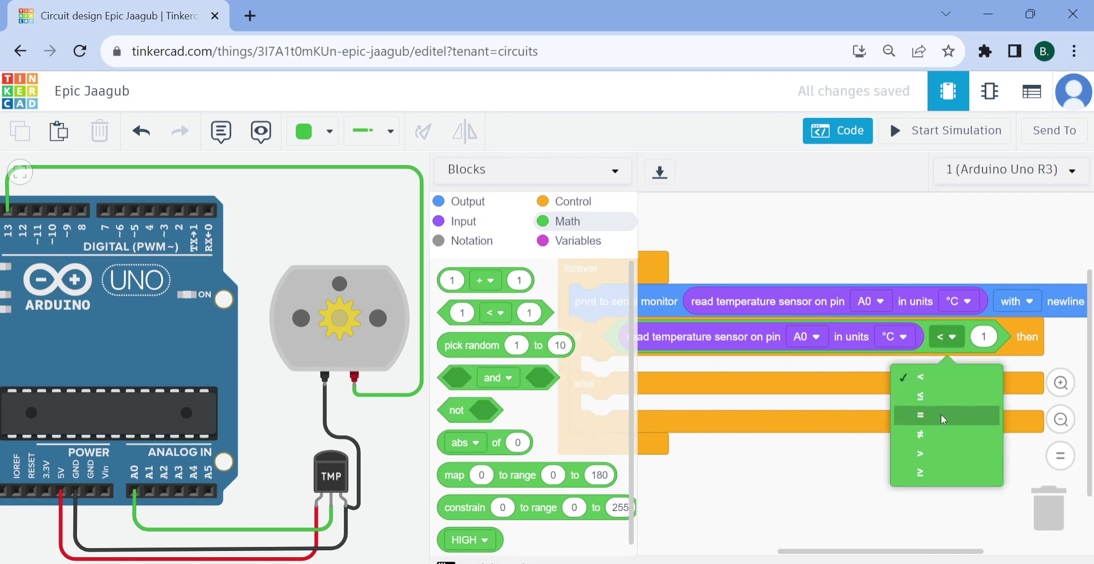
pyautogui.click(946, 454)
pyautogui.click(984, 337)
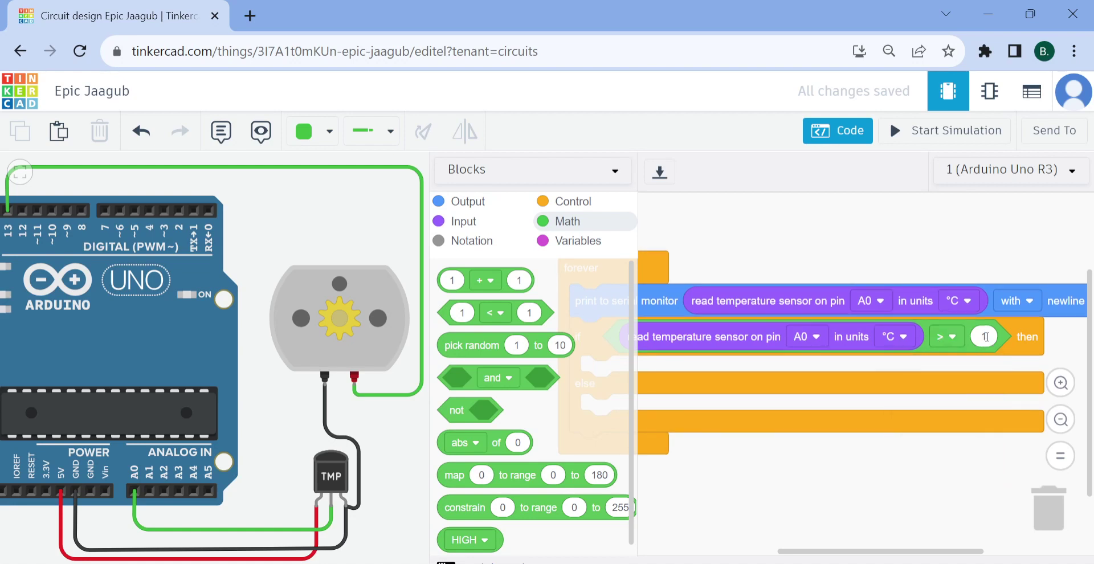
pyautogui.write('30')
pyautogui.click(888, 491)
pyautogui.moveTo(893, 554); pyautogui.dragTo(818, 558)
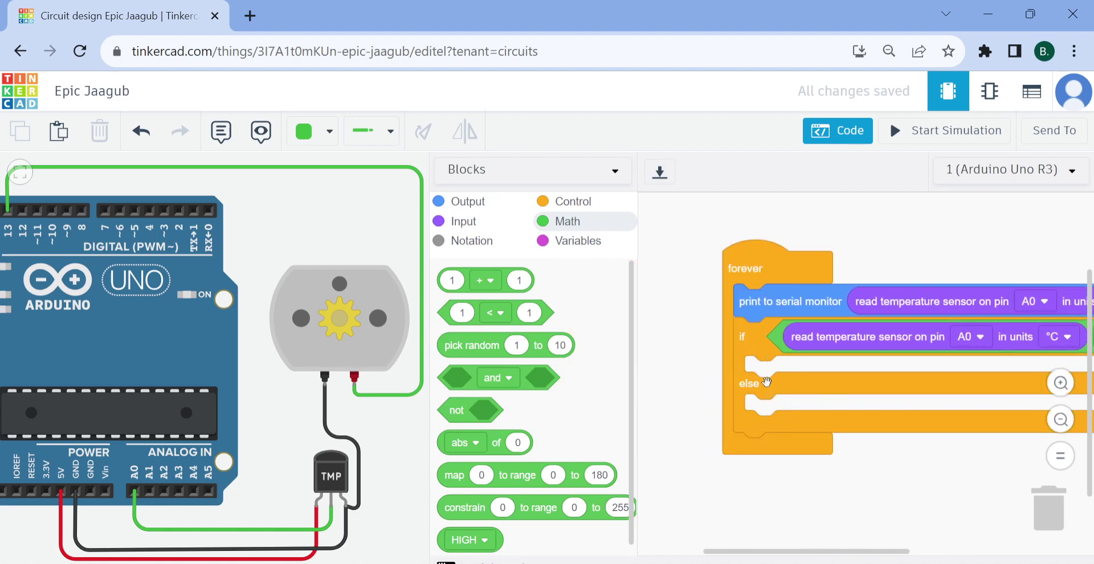
# Add a digital set pin block to the then branch that sets pin 13 to HIGH
pyautogui.click(465, 201)
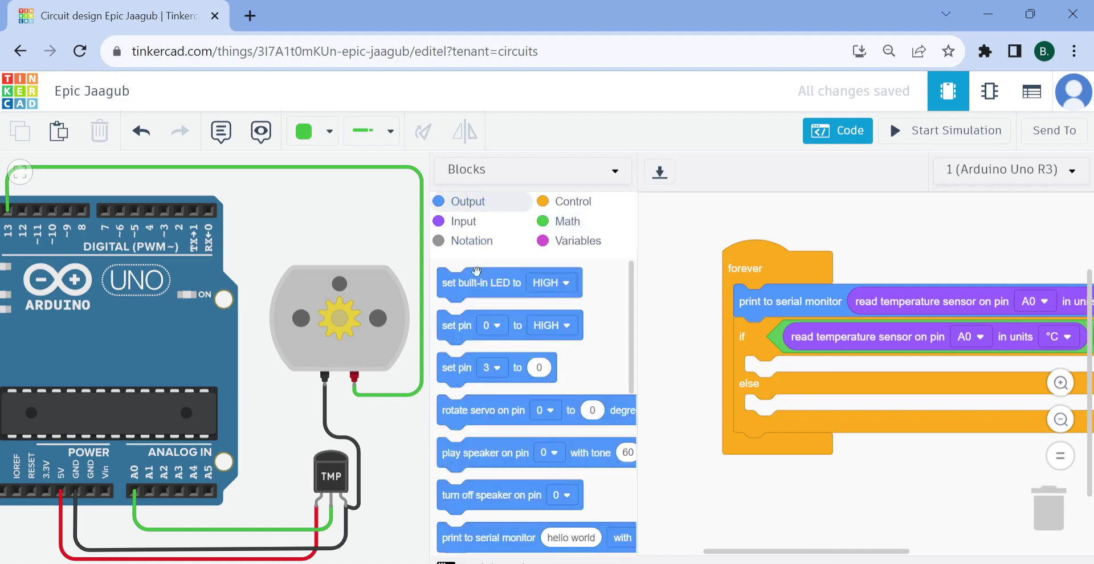
pyautogui.moveTo(450, 328); pyautogui.dragTo(749, 382)
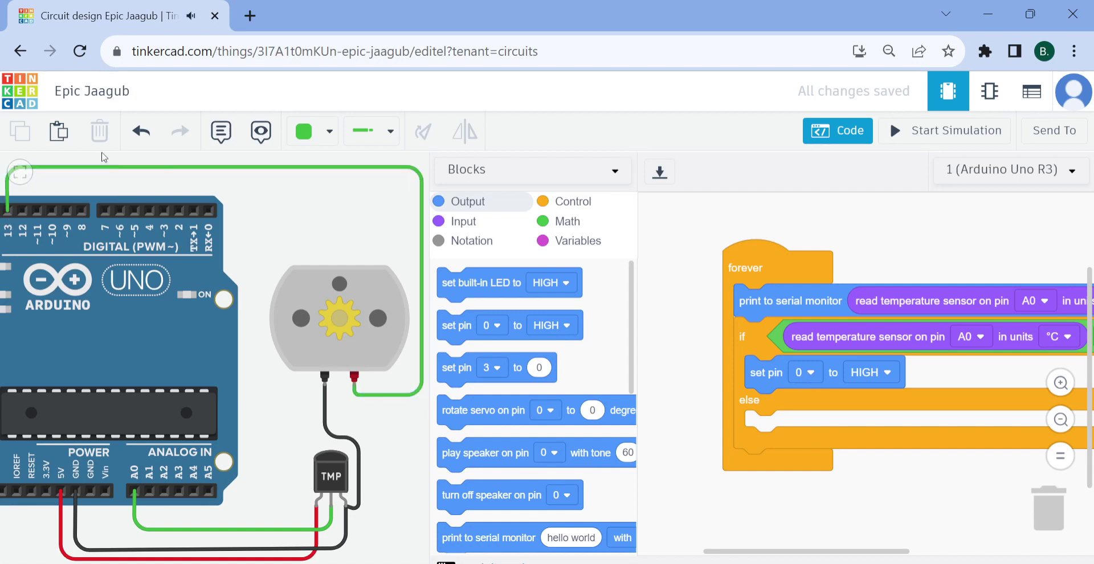
pyautogui.click(817, 372)
pyautogui.scroll(-3, 814, 454)
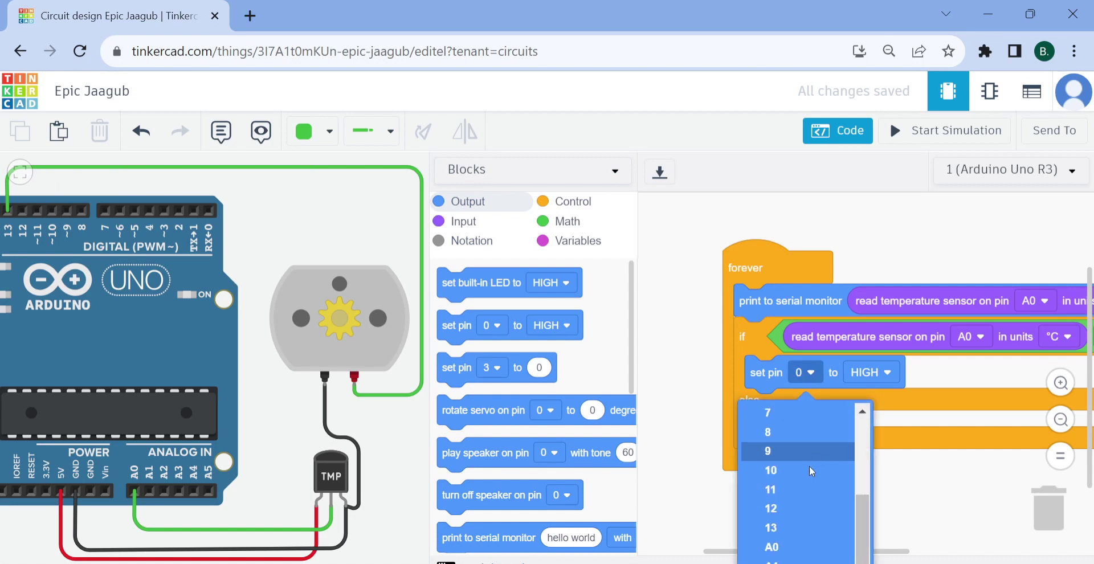
pyautogui.click(786, 526)
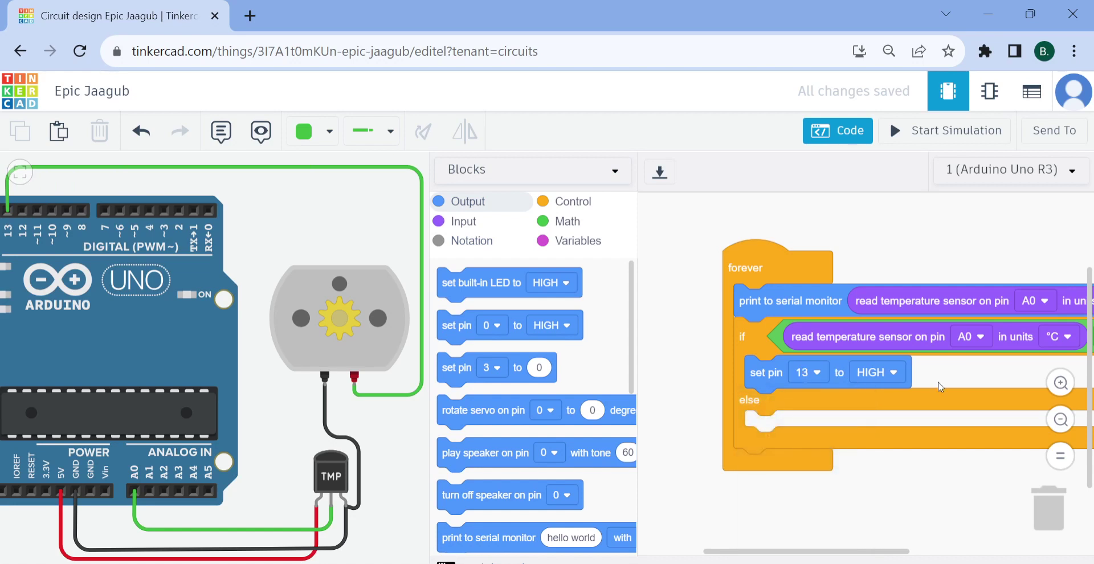
# Duplicate the set pin 13 block into the else branch and set the copy to LOW
pyautogui.rightClick(776, 380)
pyautogui.click(797, 398)
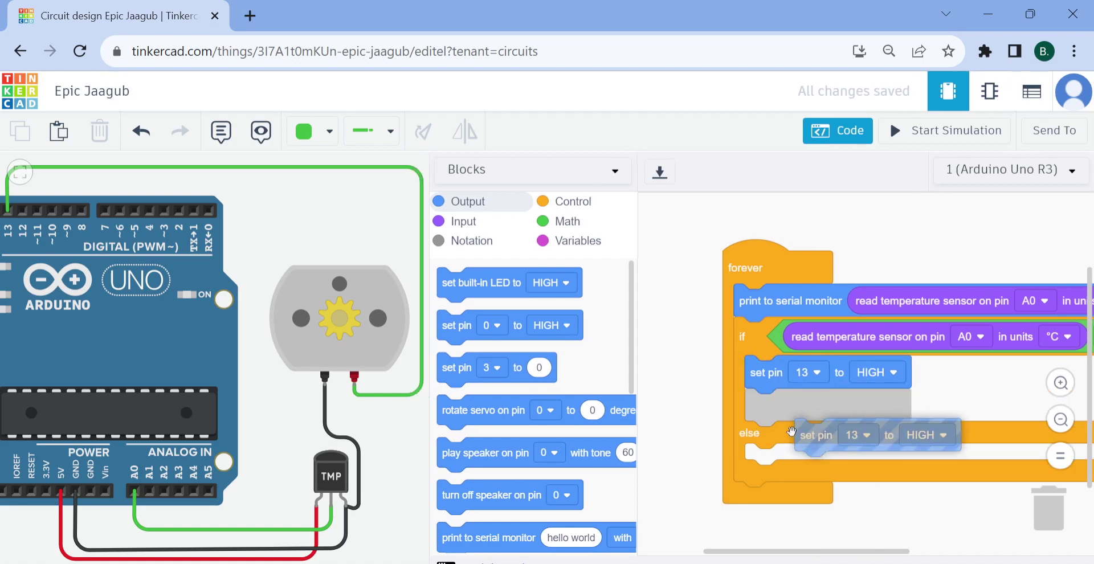
pyautogui.click(781, 425)
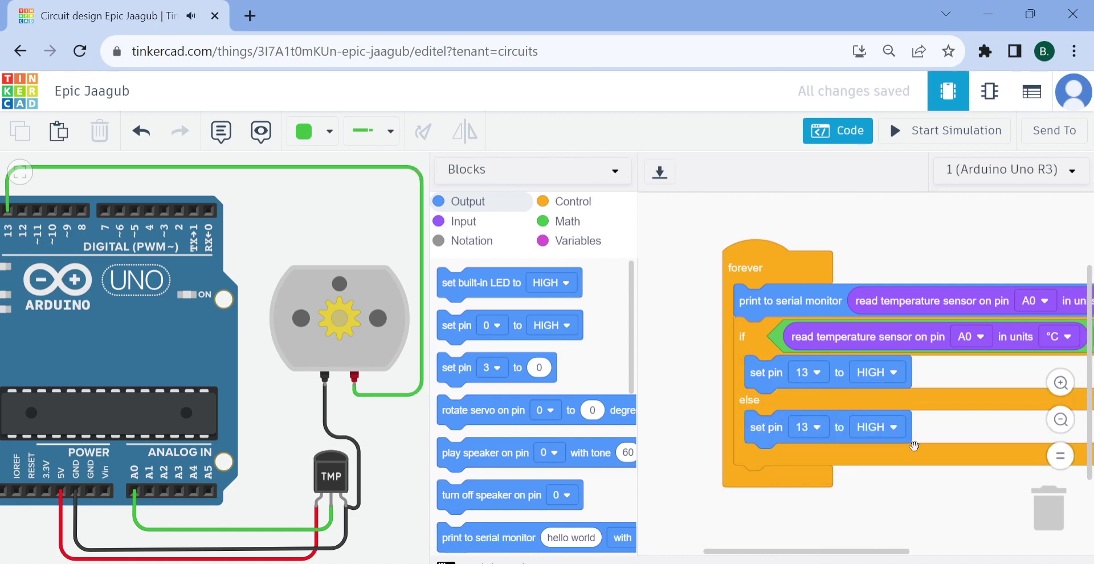
pyautogui.click(895, 428)
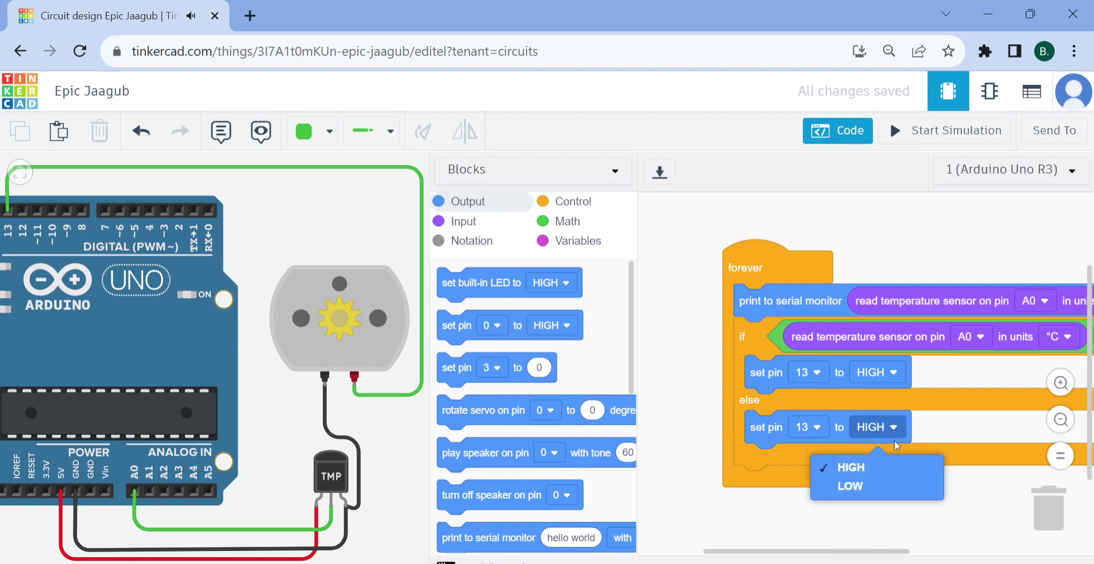
pyautogui.click(864, 482)
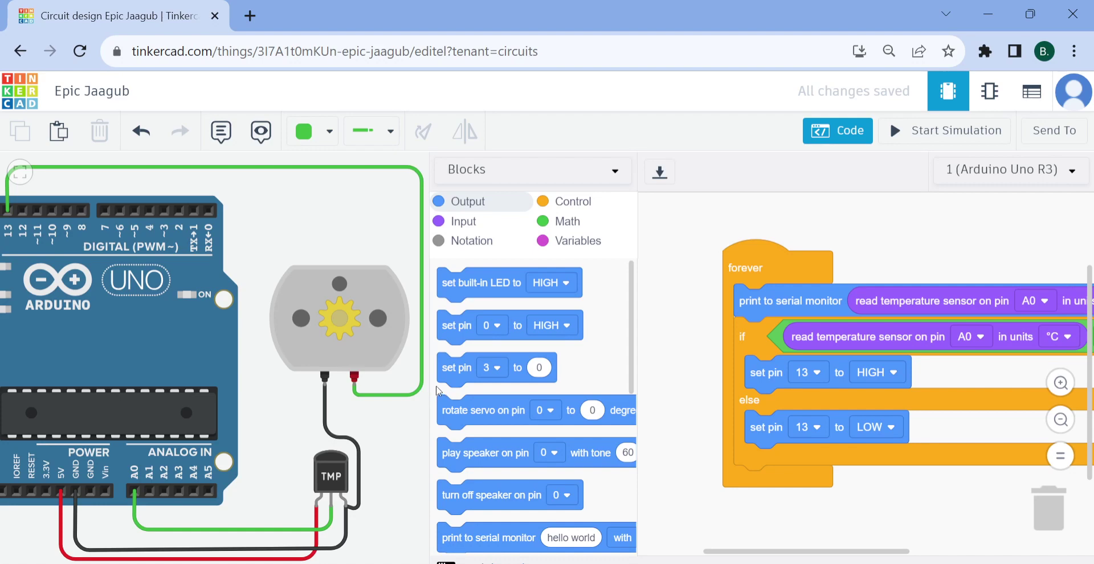
# Widen the code editor to review the full program, close it, and start the simulation
pyautogui.moveTo(427, 382); pyautogui.dragTo(201, 385)
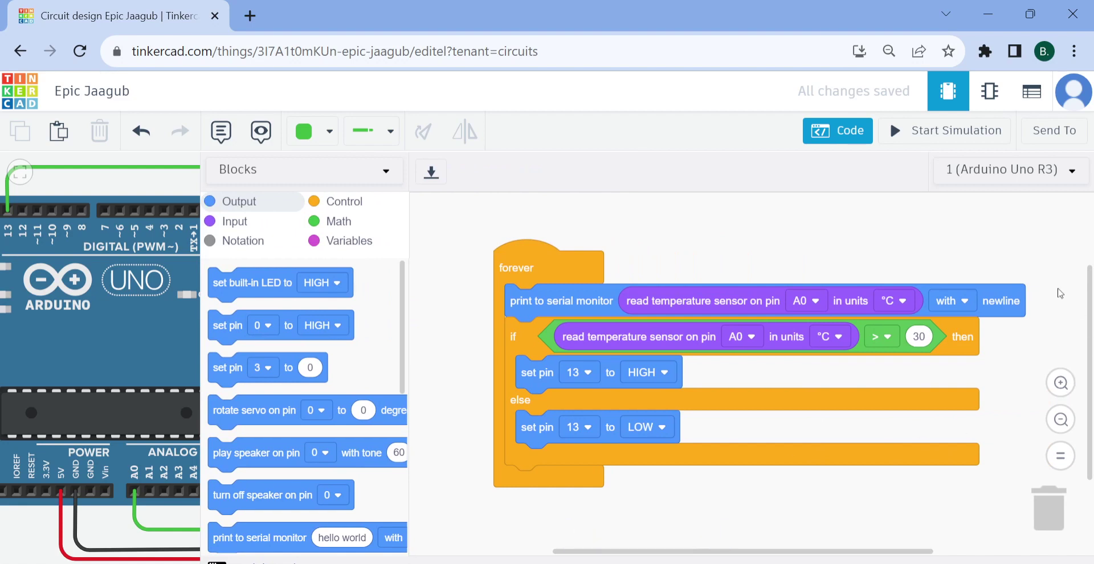
pyautogui.click(840, 132)
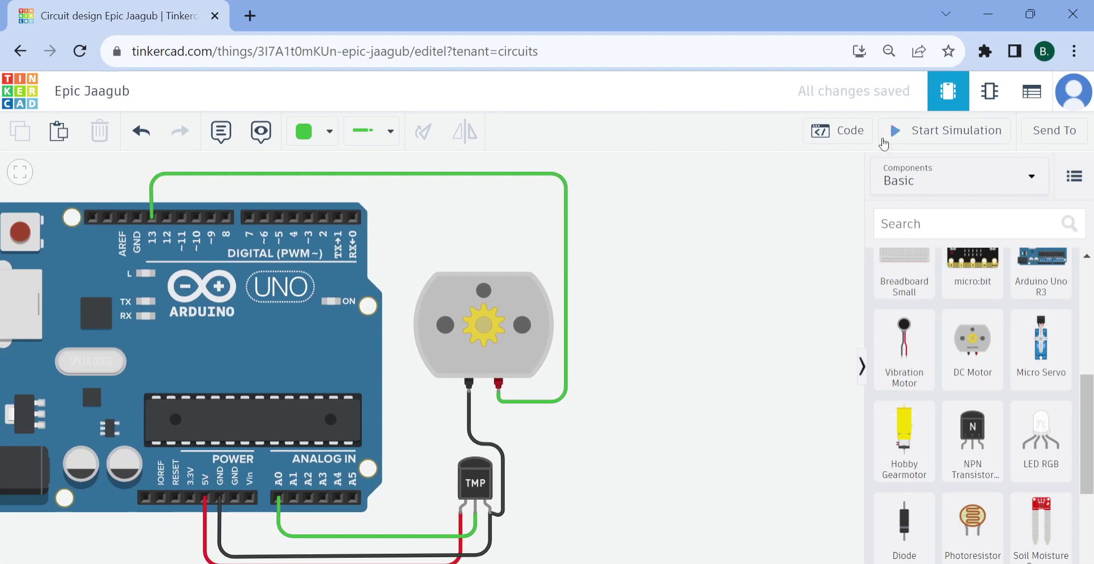
pyautogui.click(916, 134)
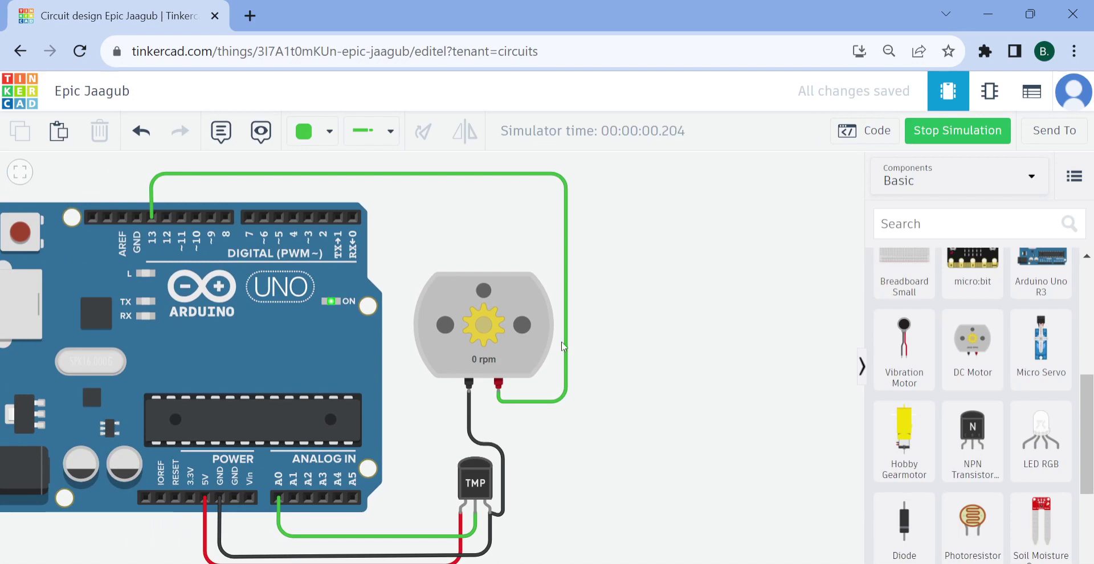
# Test the motor by raising the TMP36's simulated temperature to 30 °C and 31 °C, and lowering it to 21 °C
pyautogui.click(472, 489)
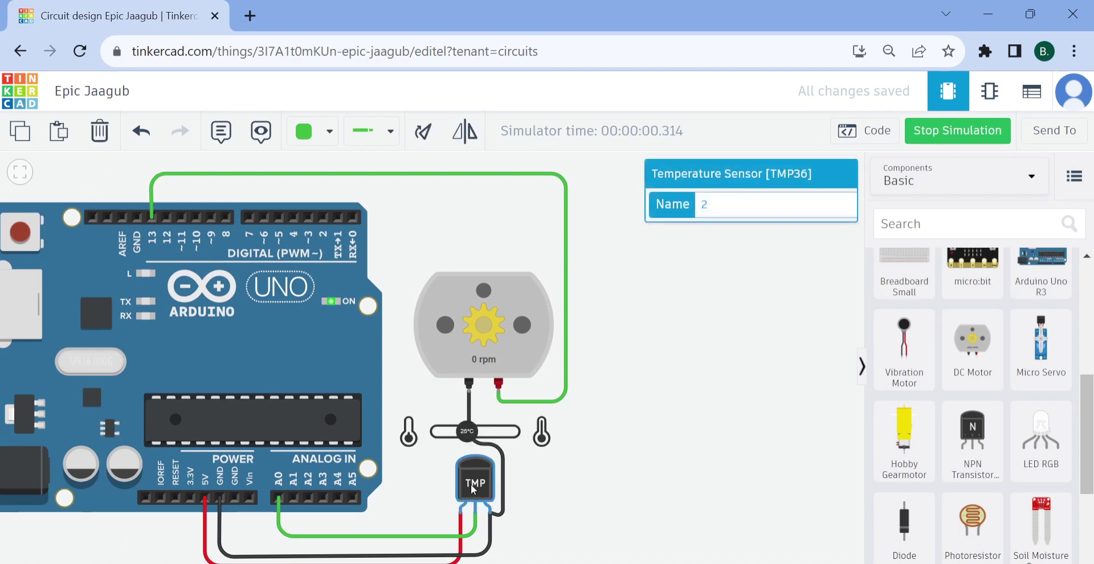
pyautogui.scroll(-1, 522, 475)
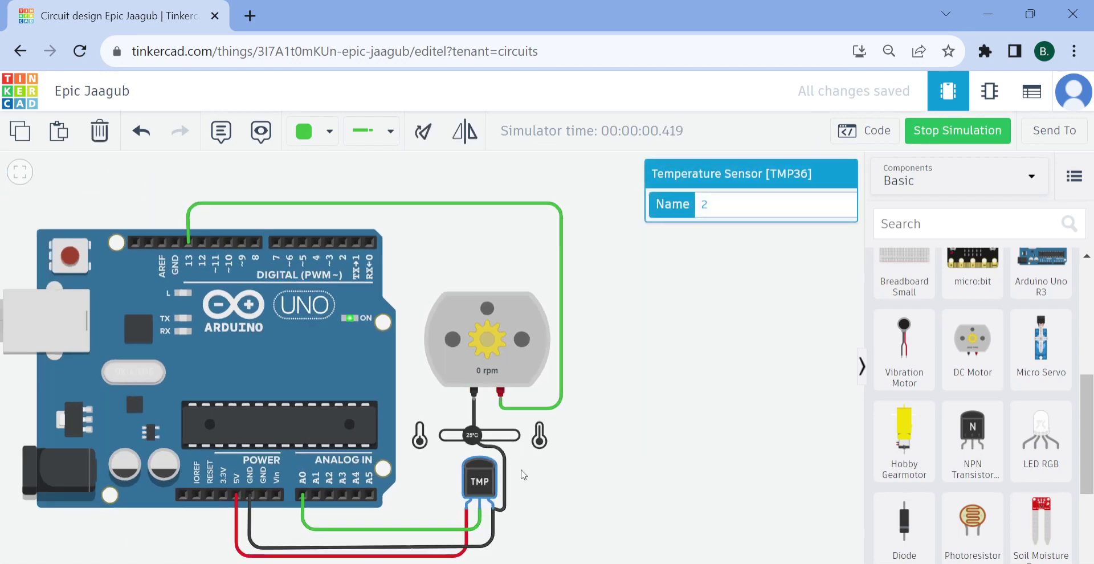
pyautogui.scroll(3, 522, 475)
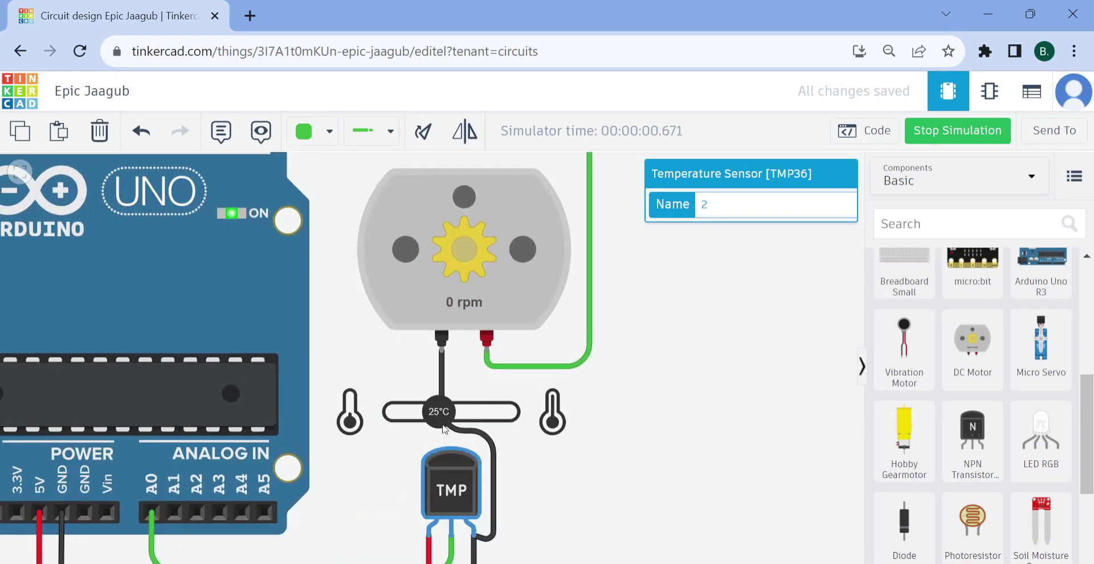
pyautogui.moveTo(443, 420)
pyautogui.mouseDown()
pyautogui.moveTo(393, 427)
pyautogui.moveTo(445, 431)
pyautogui.mouseUp()
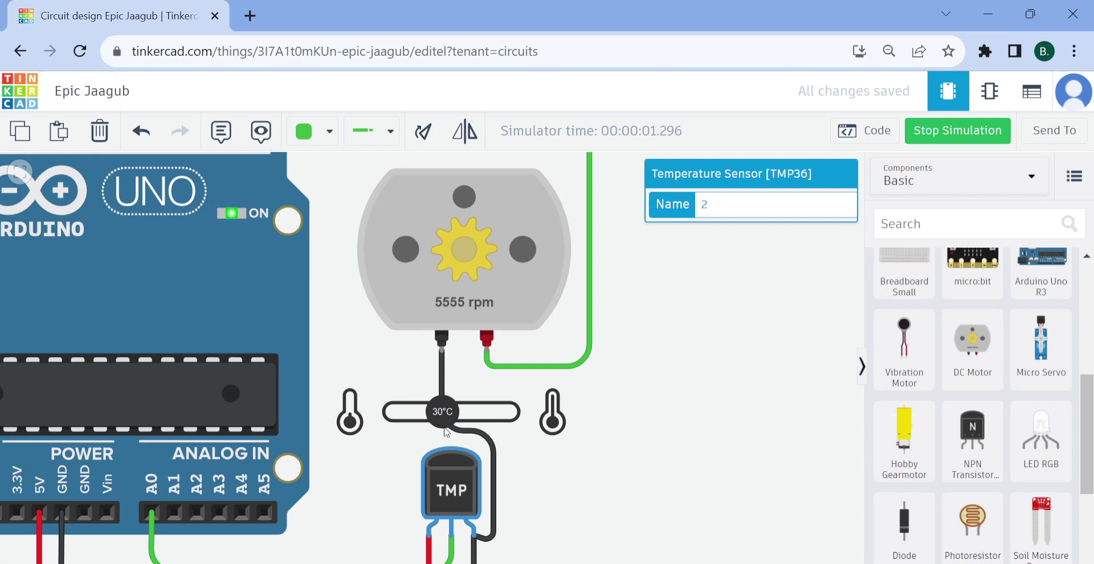
pyautogui.moveTo(446, 431); pyautogui.dragTo(446, 432)
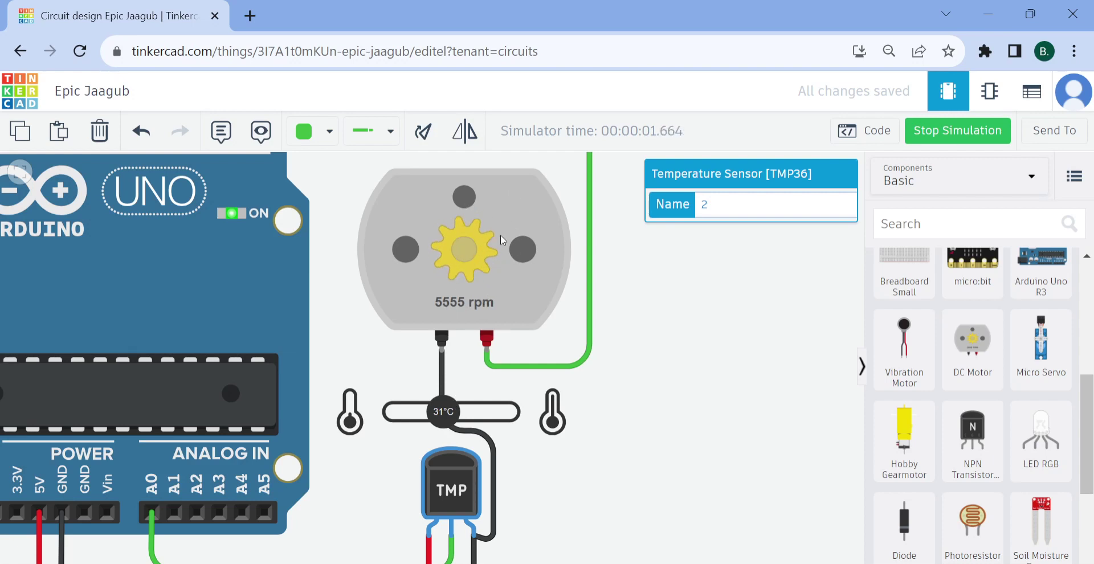
pyautogui.moveTo(455, 419)
pyautogui.mouseDown()
pyautogui.moveTo(513, 421)
pyautogui.moveTo(439, 424)
pyautogui.mouseUp()
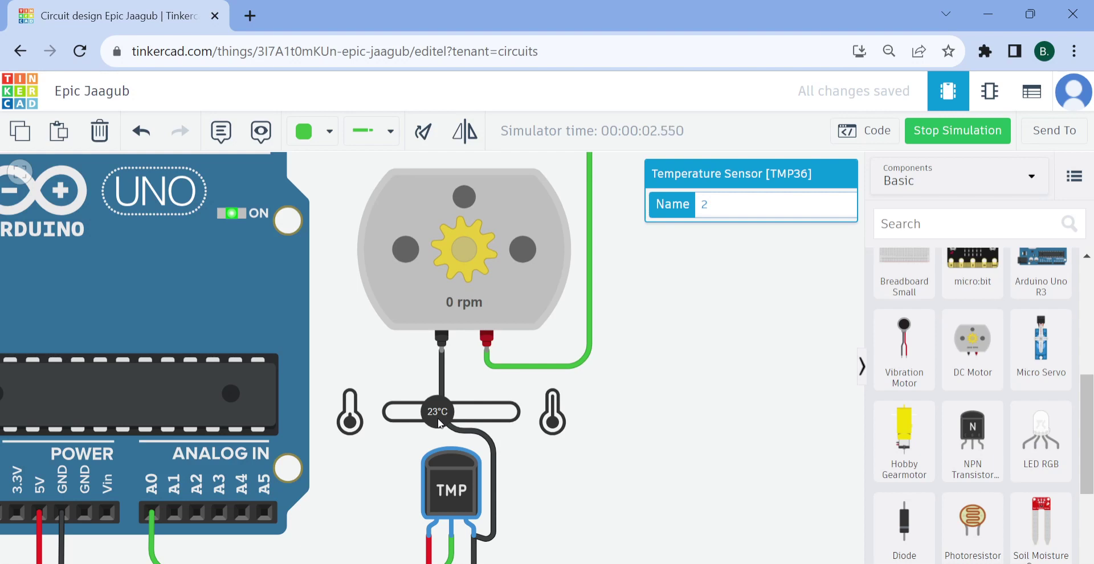
pyautogui.moveTo(439, 424)
pyautogui.mouseDown()
pyautogui.moveTo(456, 424)
pyautogui.moveTo(440, 424)
pyautogui.mouseUp()
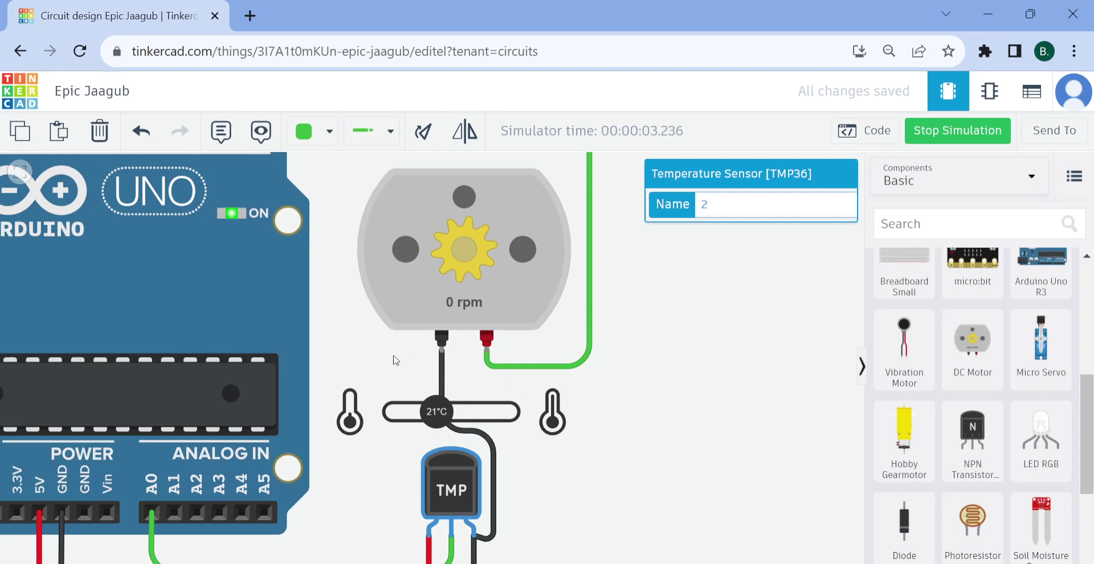
# Reselect the TMP36 and repeat the motor test by raising its temperature to 47 °C and lowering it to 23 °C
pyautogui.moveTo(394, 359); pyautogui.dragTo(516, 370)
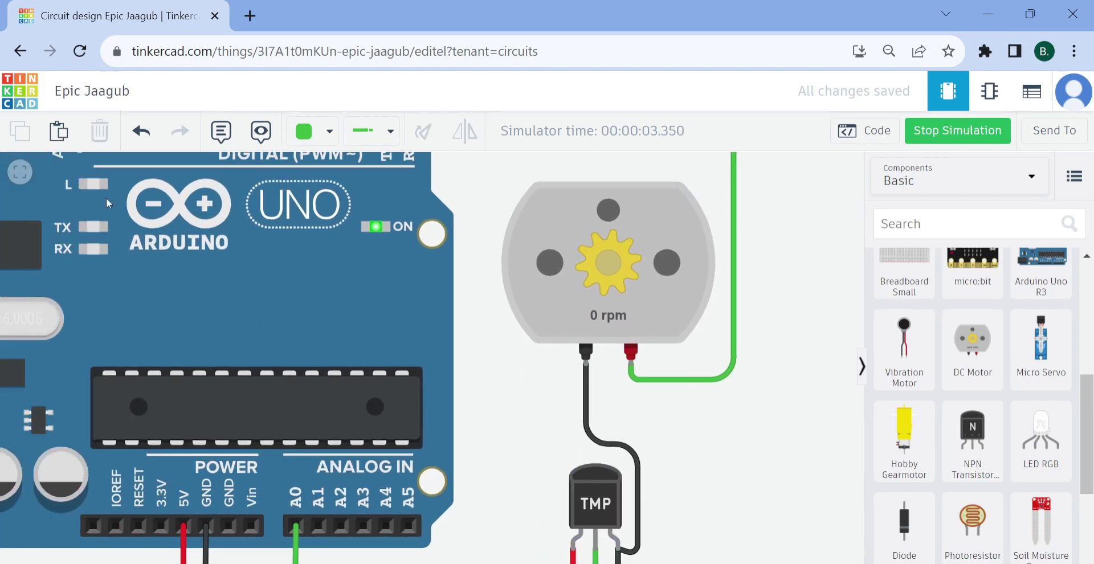
pyautogui.click(603, 504)
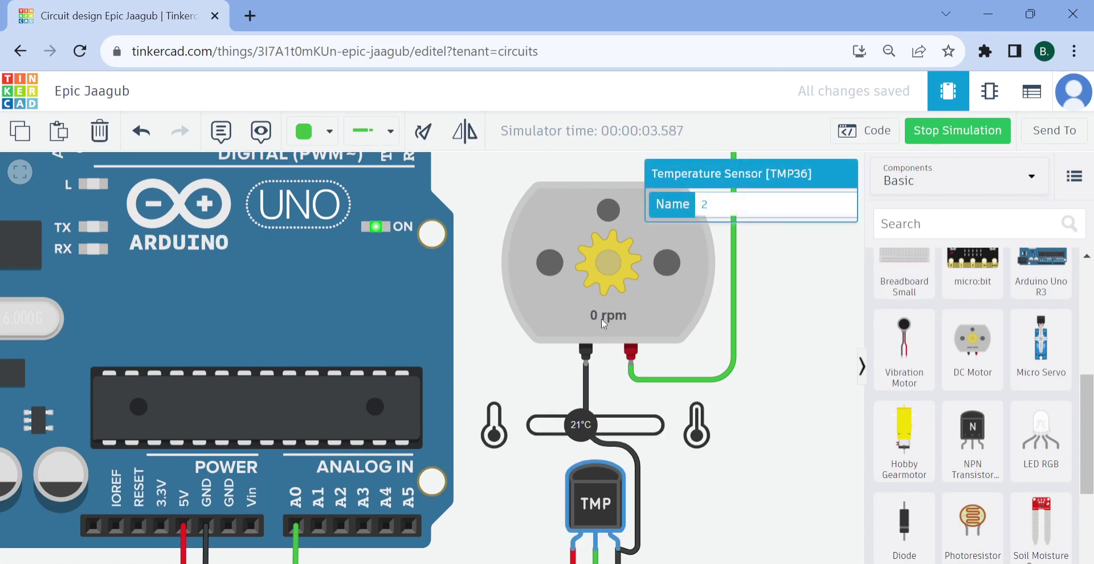
pyautogui.moveTo(589, 434); pyautogui.dragTo(602, 434)
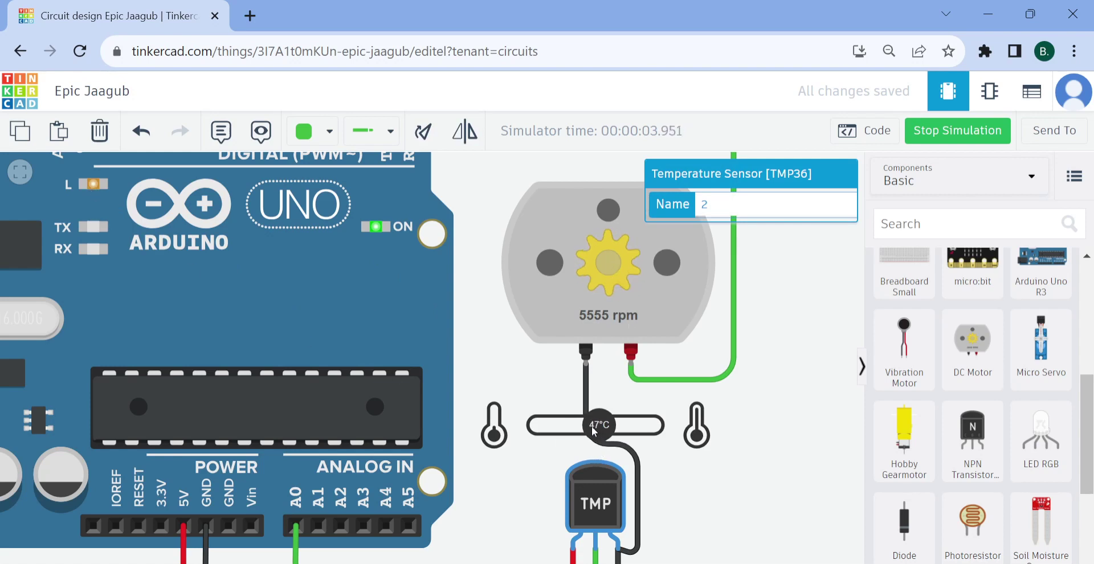
pyautogui.moveTo(601, 426); pyautogui.dragTo(585, 431)
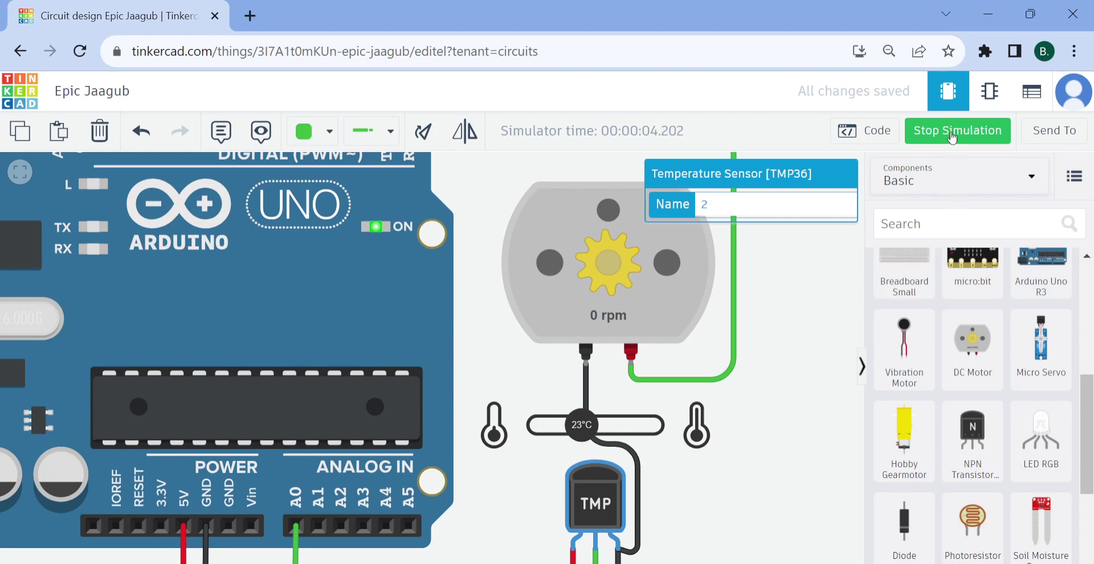
# Stop the simulation and reopen the Arduino's block code beside the circuit
pyautogui.click(952, 137)
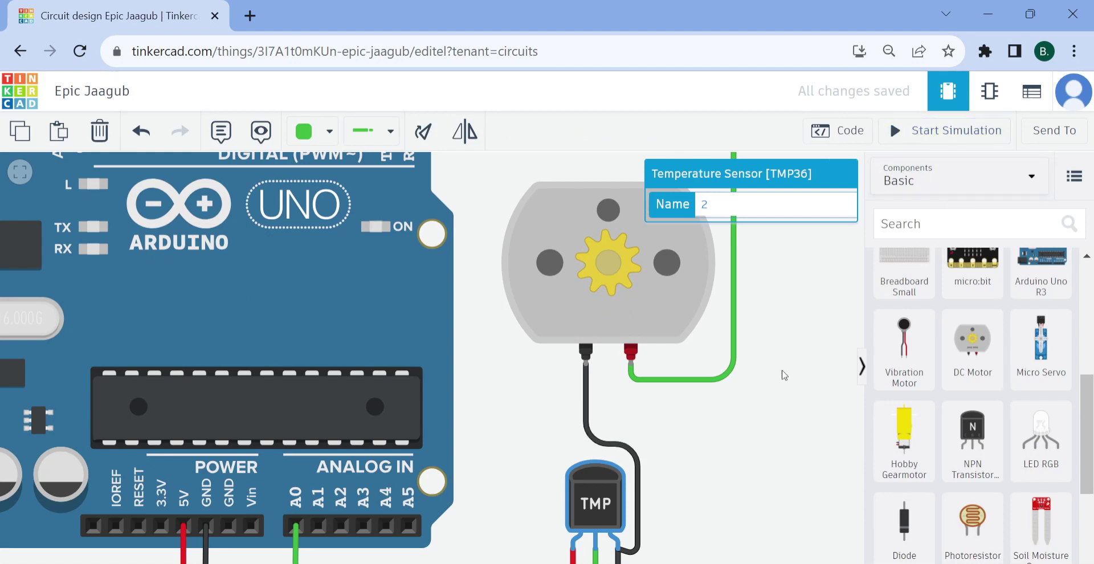
pyautogui.scroll(-5, 784, 375)
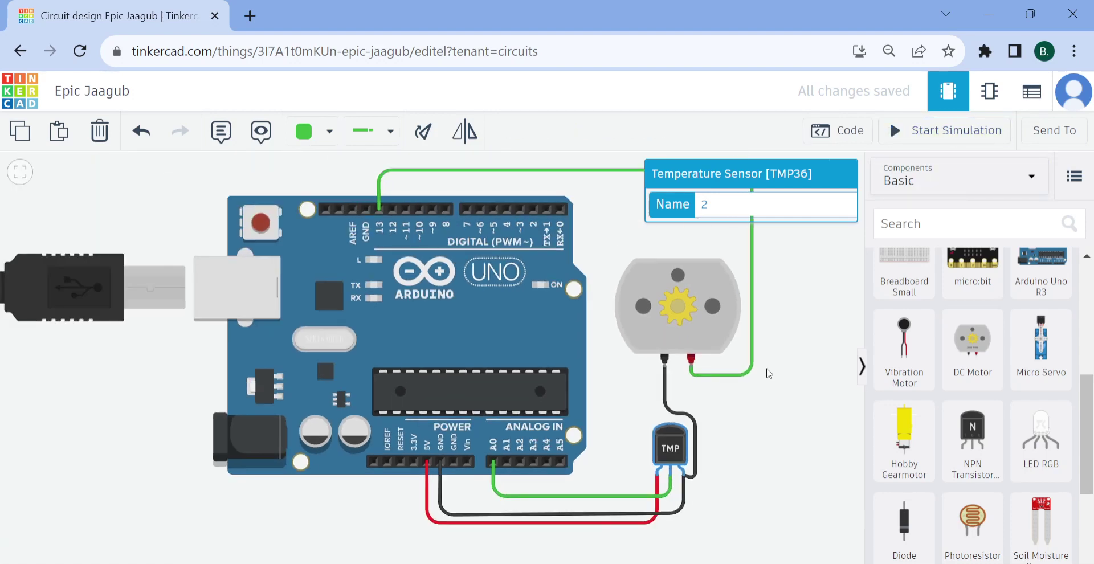
pyautogui.moveTo(598, 390); pyautogui.dragTo(448, 391)
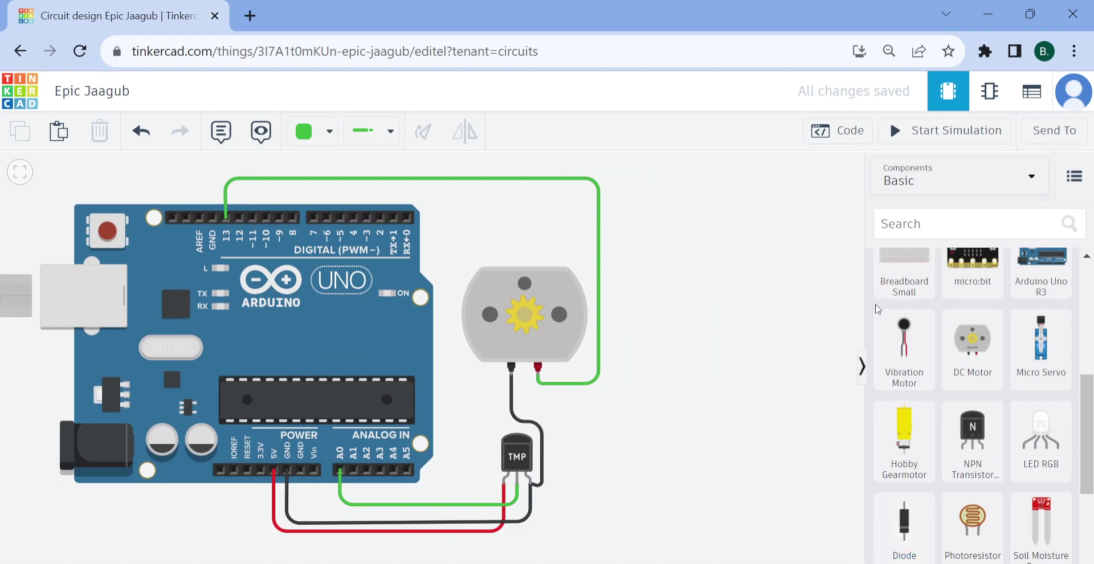
pyautogui.click(843, 139)
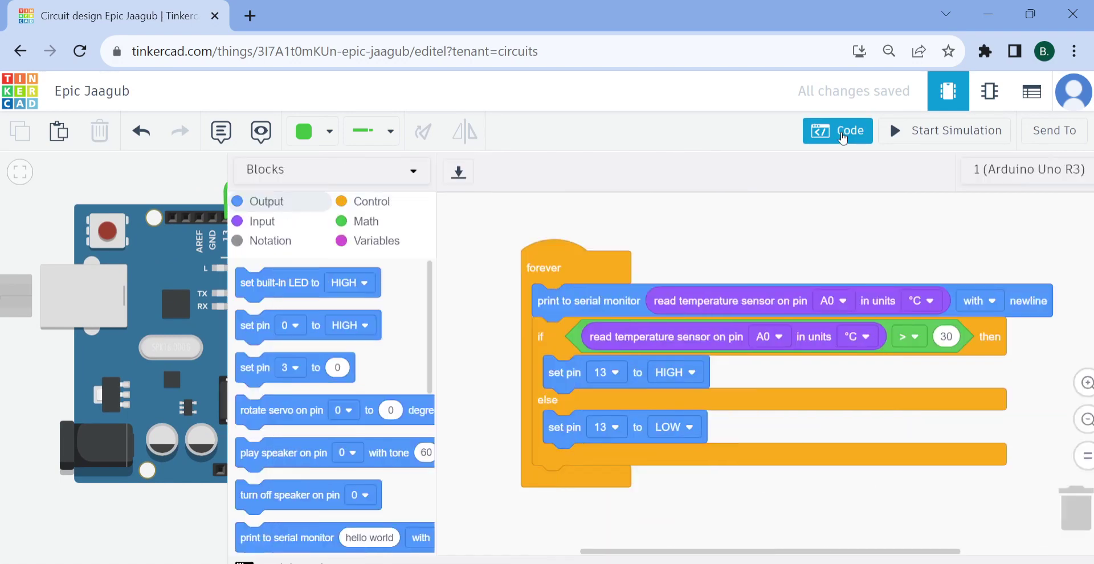